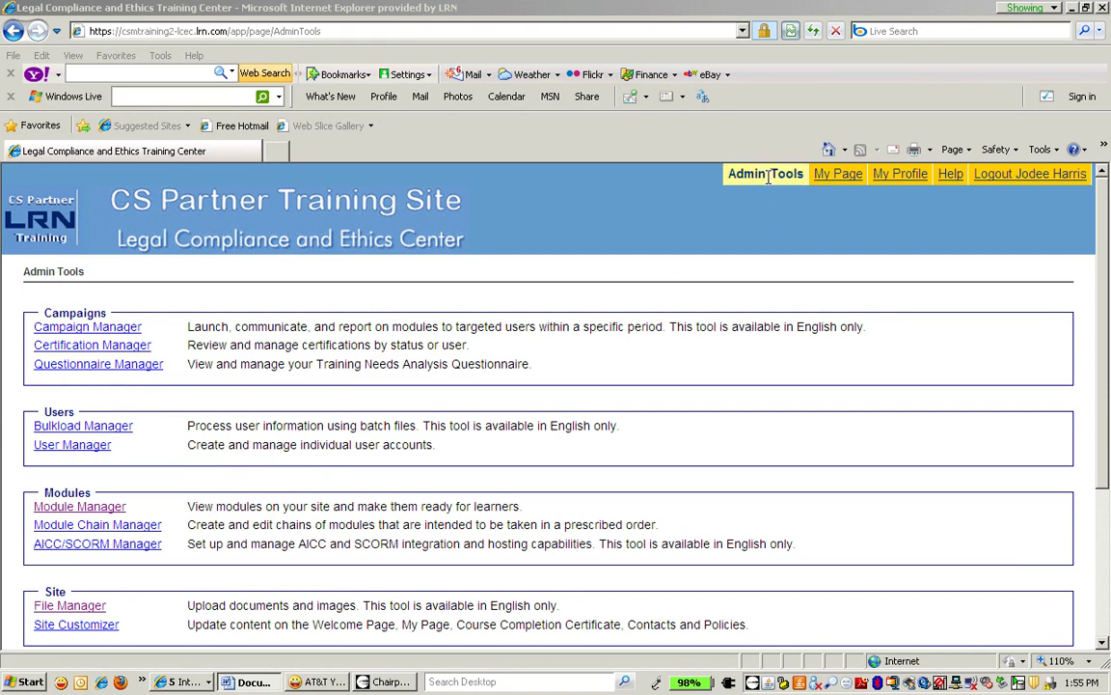
# Switch to the Administrator's Reference Guide PDF and highlight the Module Manager's Internet Explorer version requirement in the Browser Support table.
pyautogui.click(436, 495)
pyautogui.scroll(-4, 436, 495)
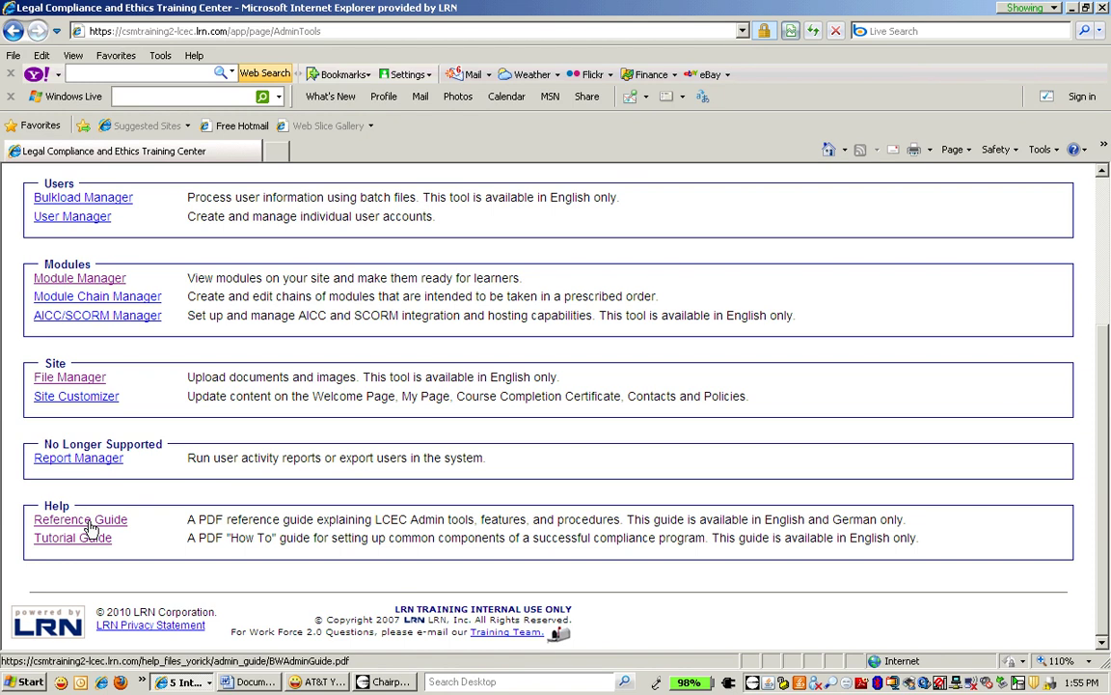
pyautogui.scroll(3, 243, 515)
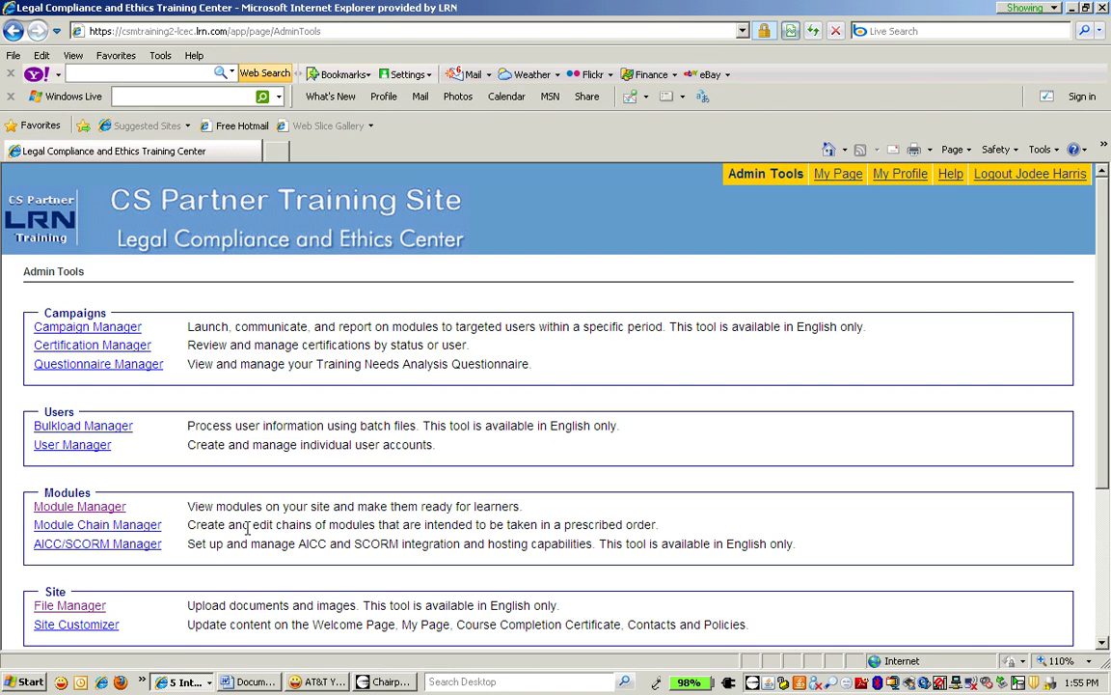
pyautogui.click(187, 683)
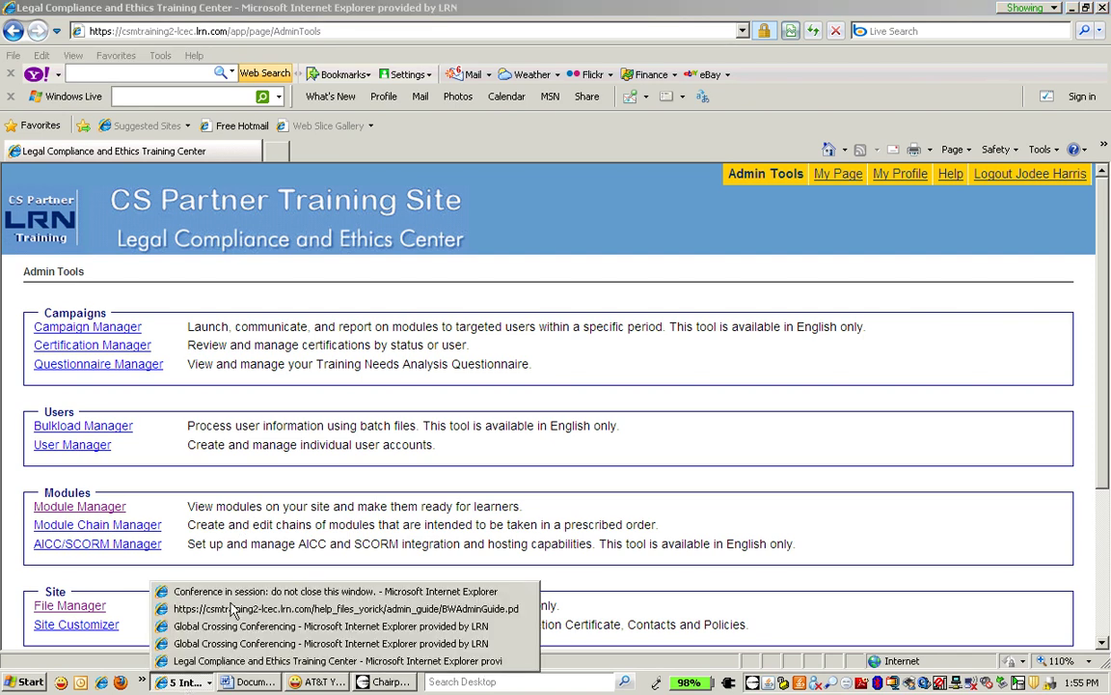
pyautogui.click(231, 610)
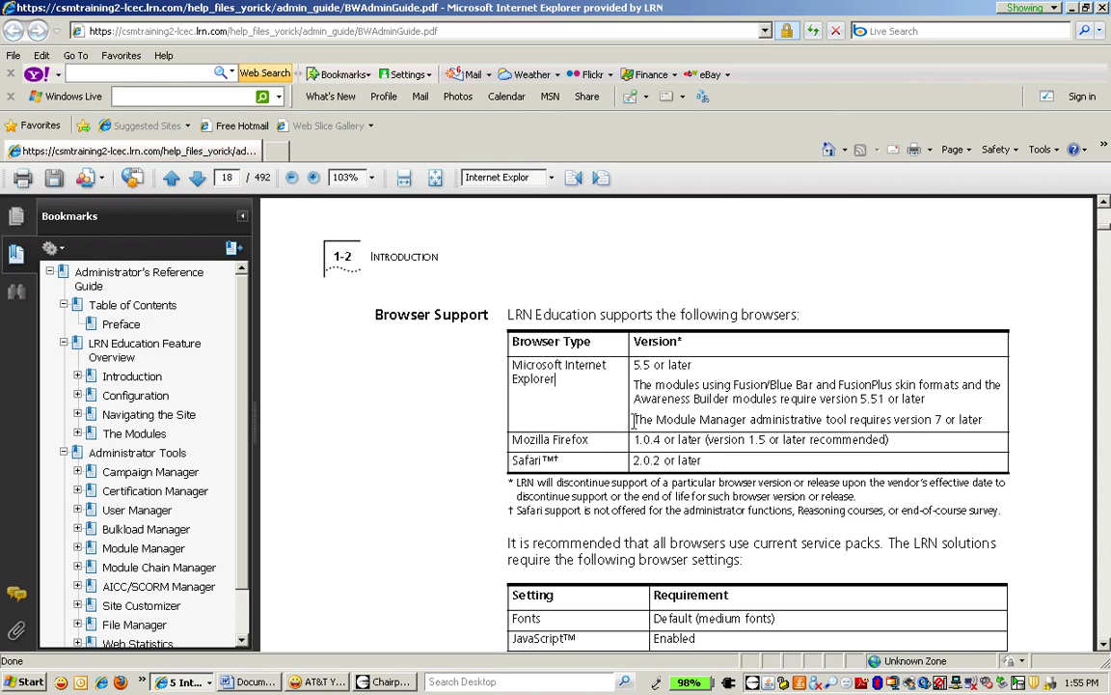
pyautogui.moveTo(633, 420); pyautogui.dragTo(996, 425)
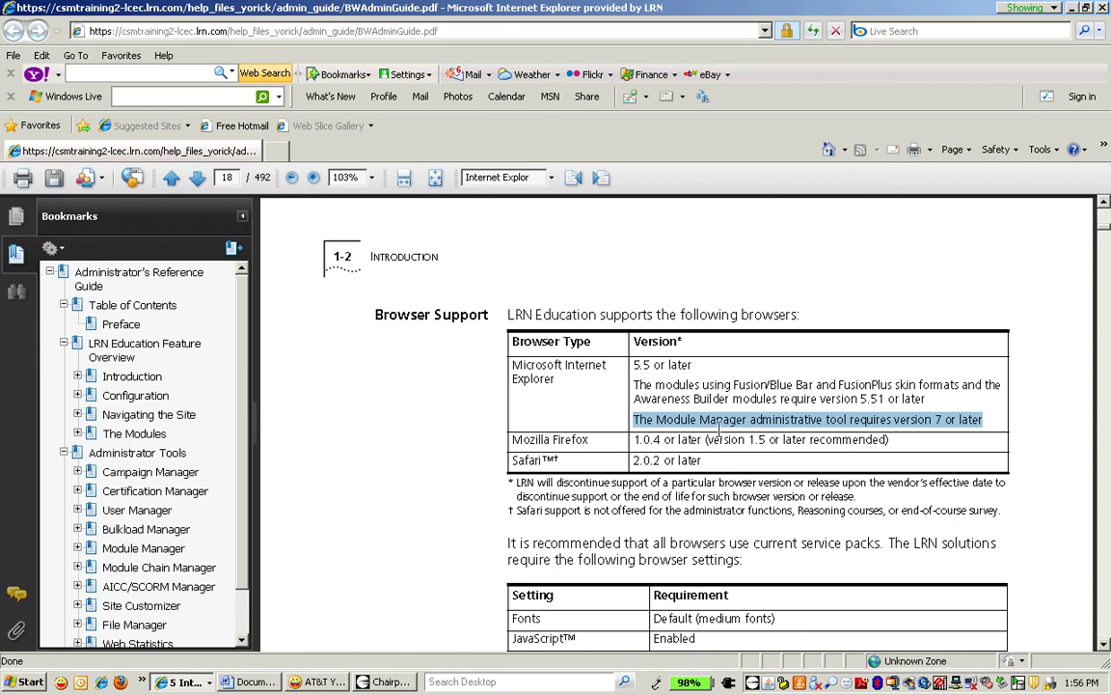
pyautogui.click(902, 424)
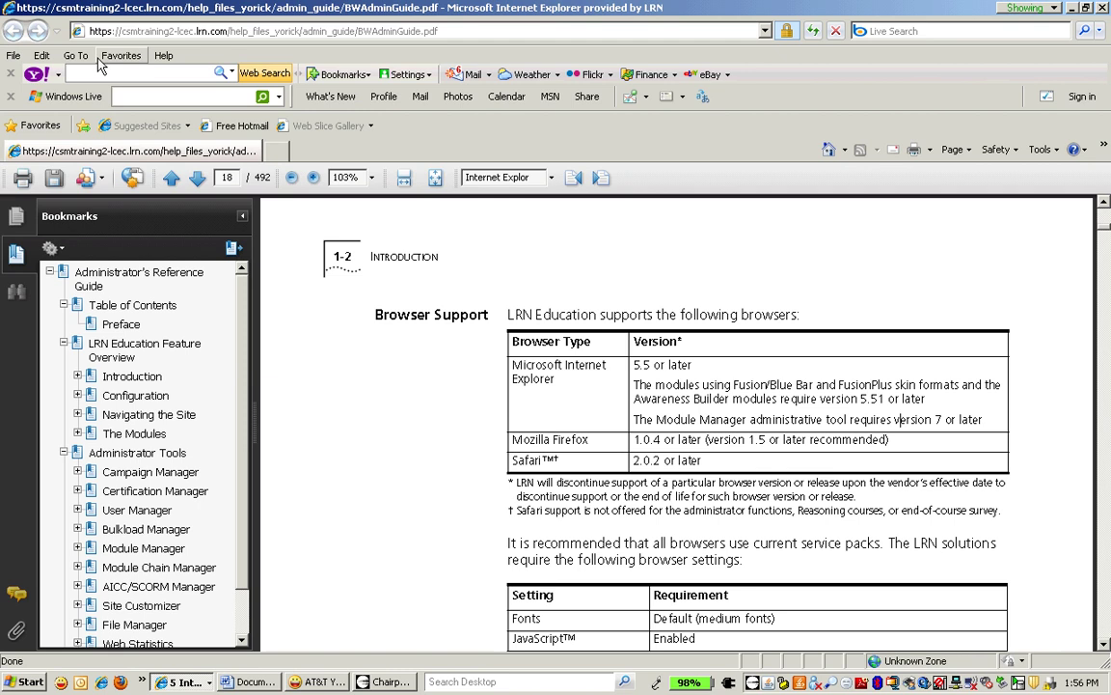
# Check which Internet Explorer version is installed in the browser's About information, and close it.
pyautogui.click(164, 56)
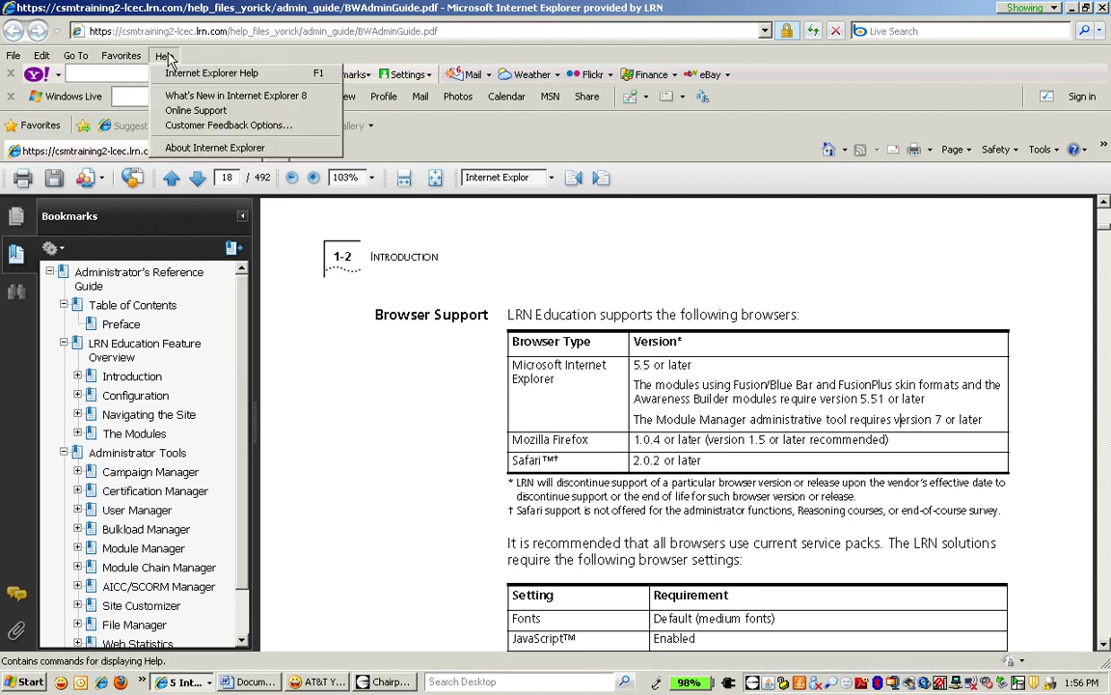
pyautogui.click(201, 149)
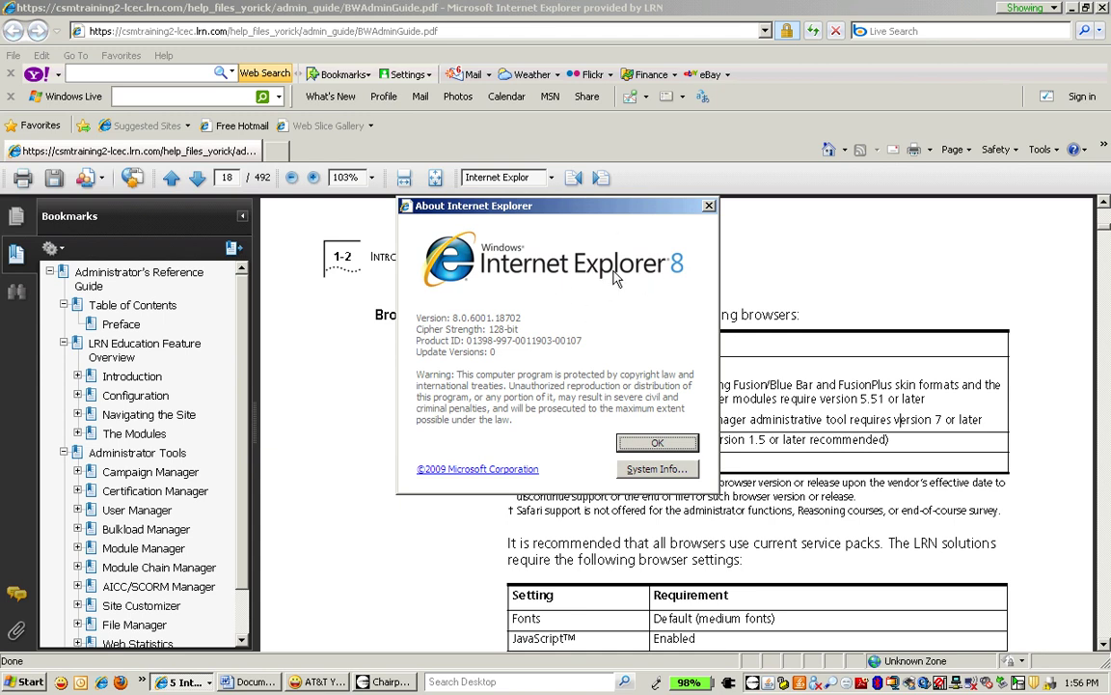
pyautogui.click(656, 442)
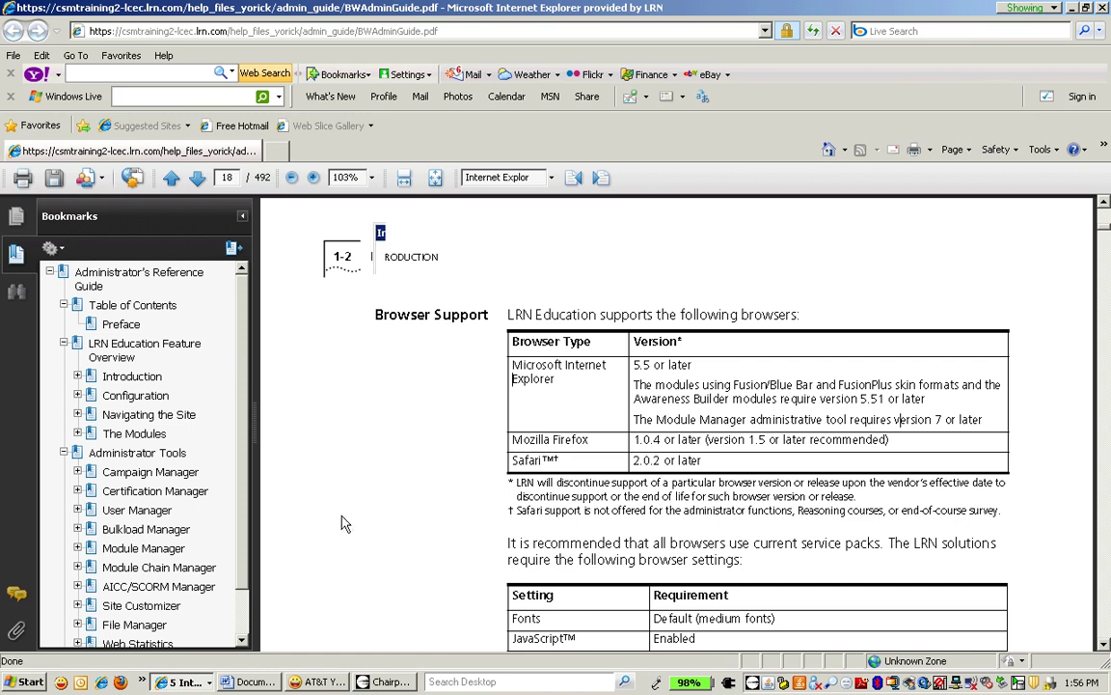
pyautogui.click(691, 423)
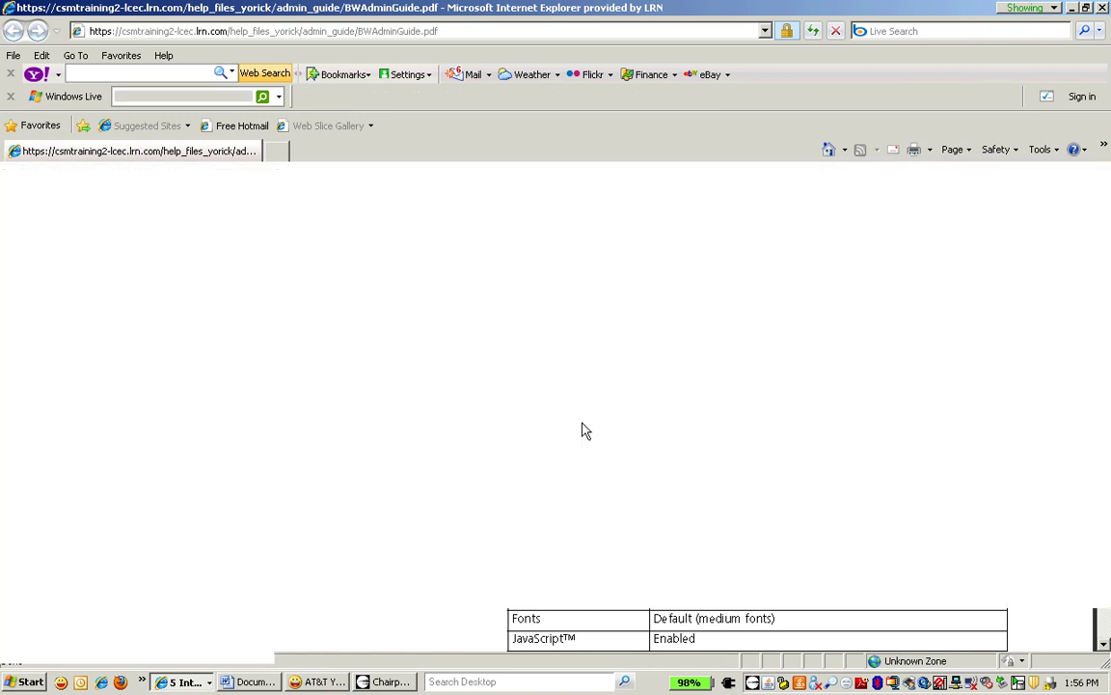
# Return to the Legal Compliance and Ethics Training Center window and open the Module Manager from the Admin Tools page.
pyautogui.click(183, 681)
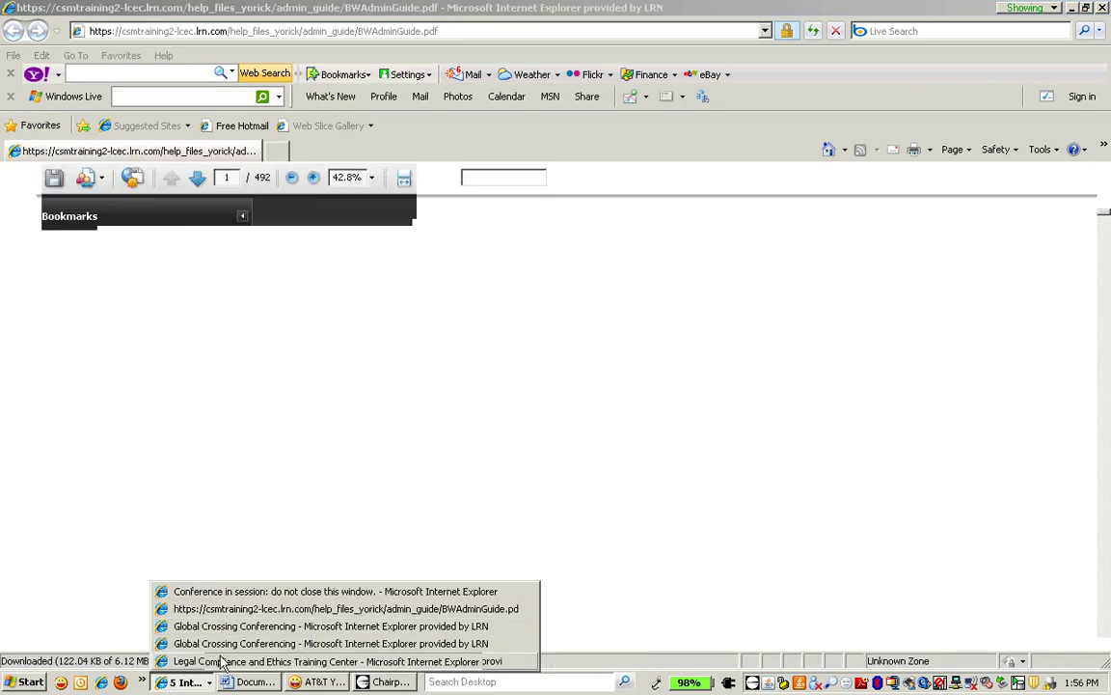
pyautogui.click(221, 662)
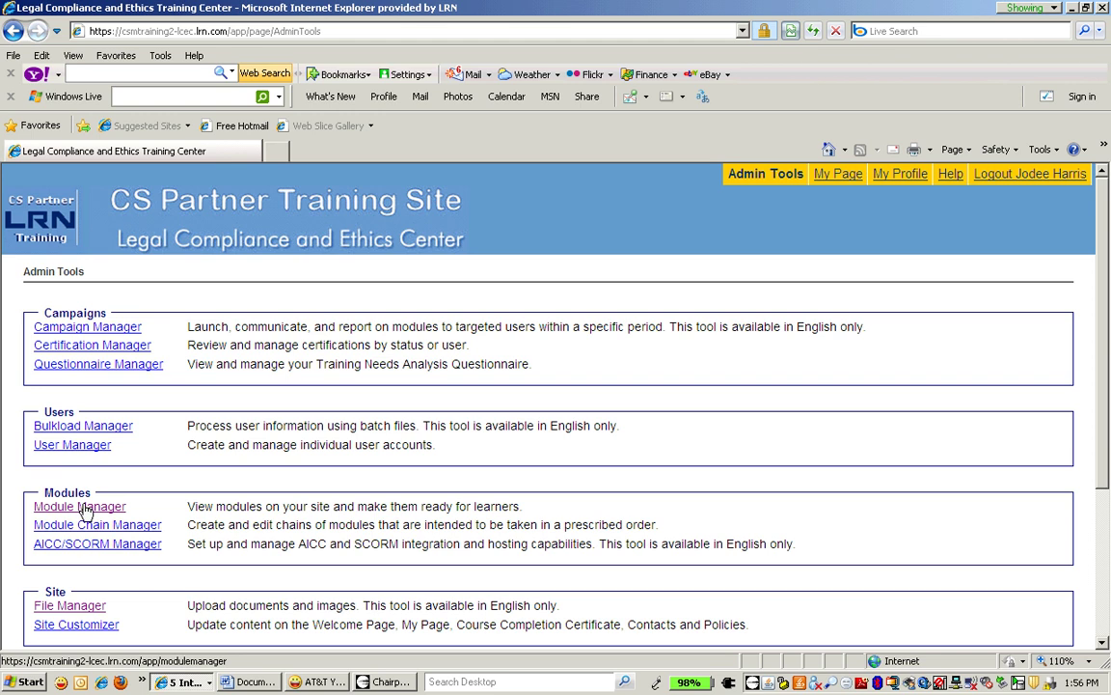
pyautogui.click(96, 511)
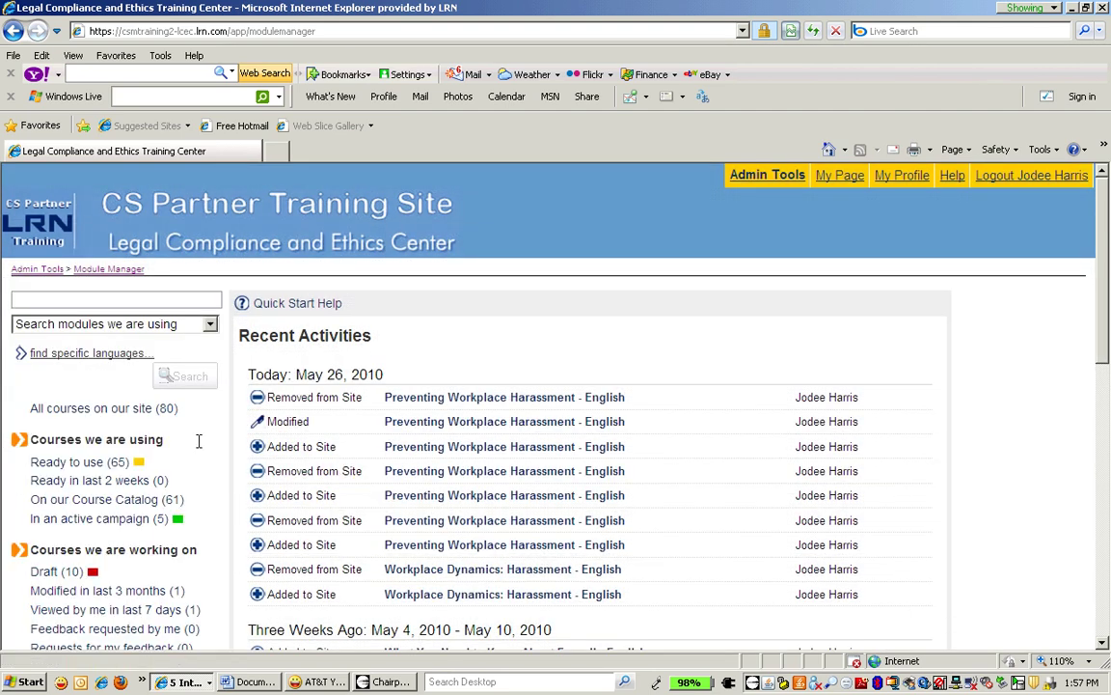
pyautogui.scroll(-1, 199, 440)
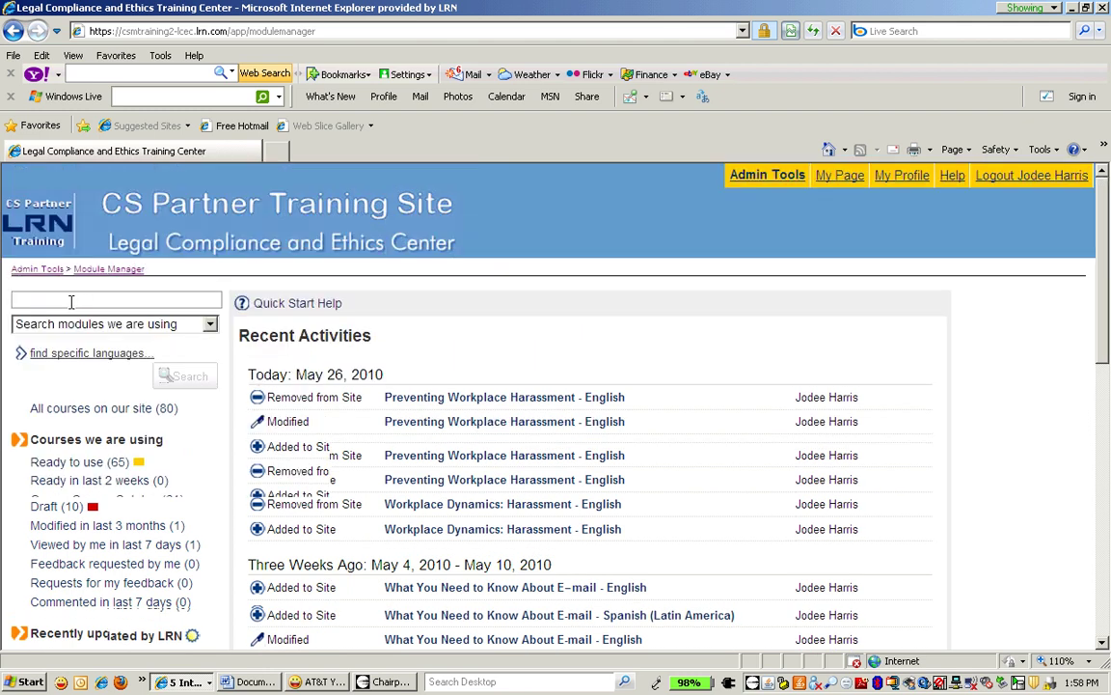
# Enter "Preventing Sexual Harassment" as the module search term and set the search scope to the entire LRN Library.
pyautogui.write('P')
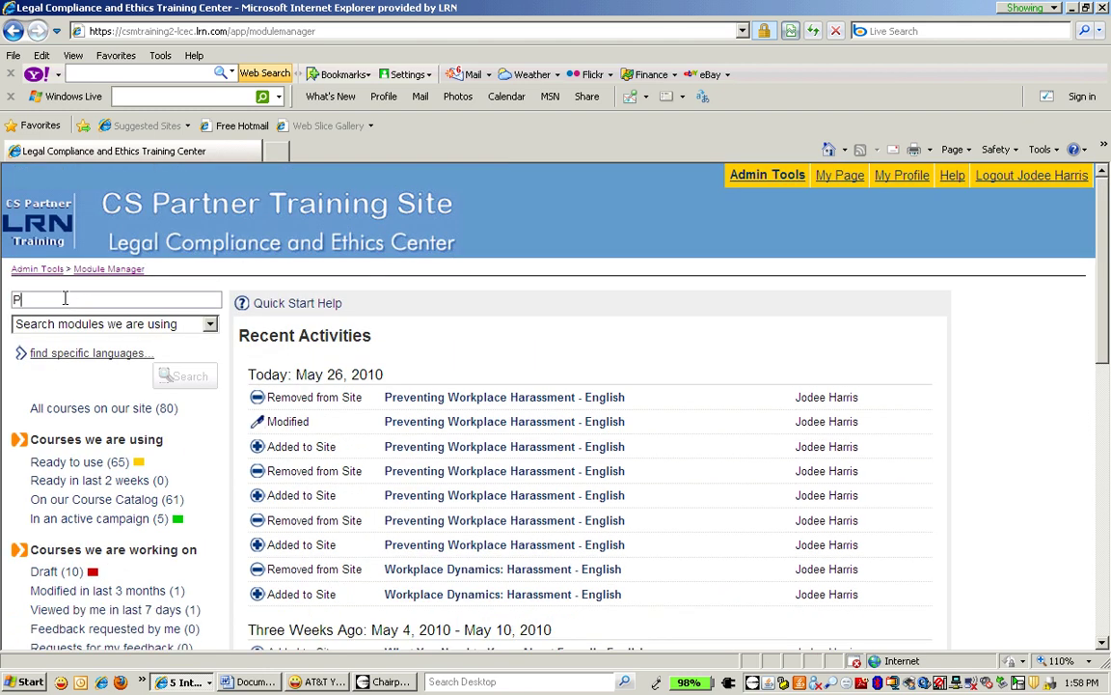
pyautogui.write('reventing Sexual ')
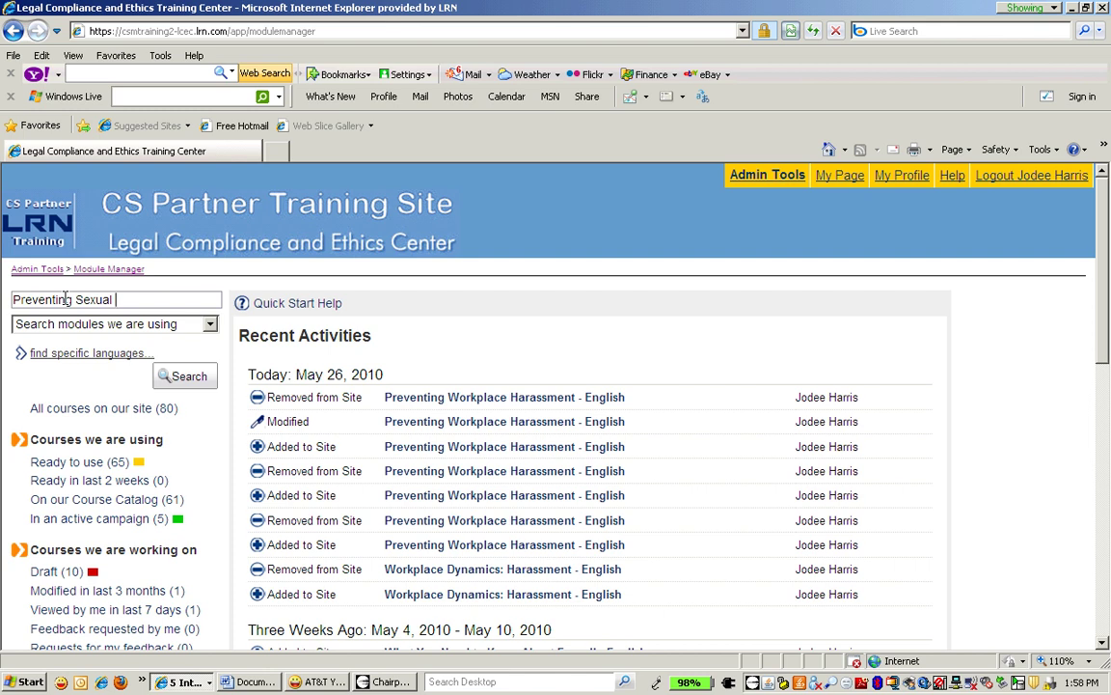
pyautogui.write('Harass')
pyautogui.write('ment')
pyautogui.click(210, 328)
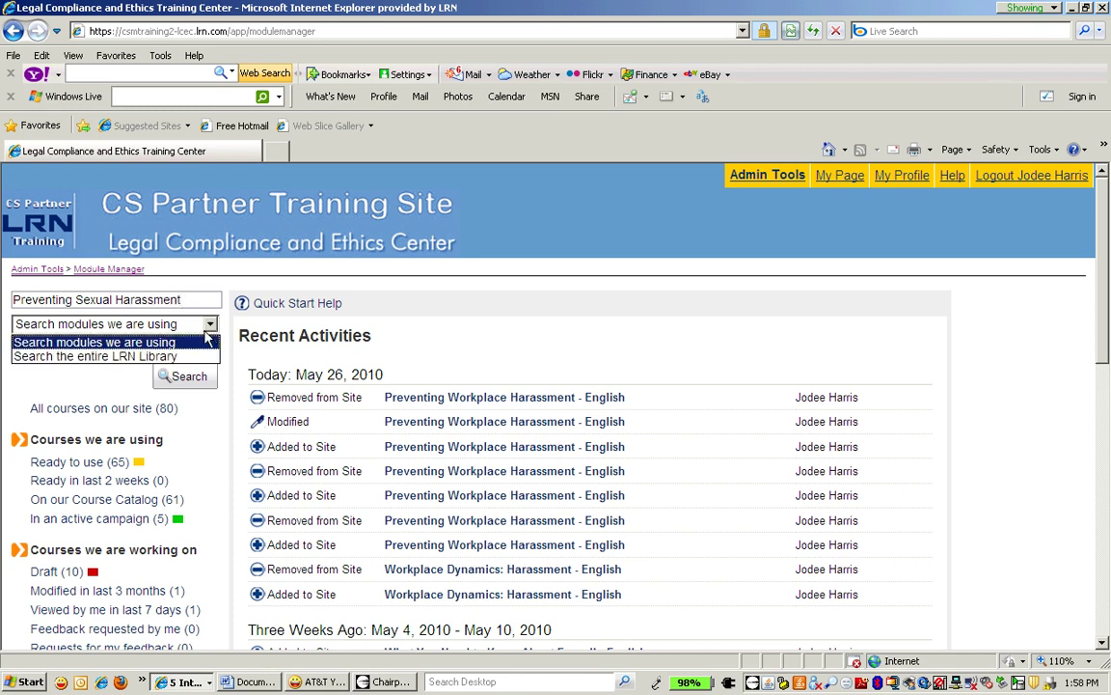
pyautogui.click(165, 355)
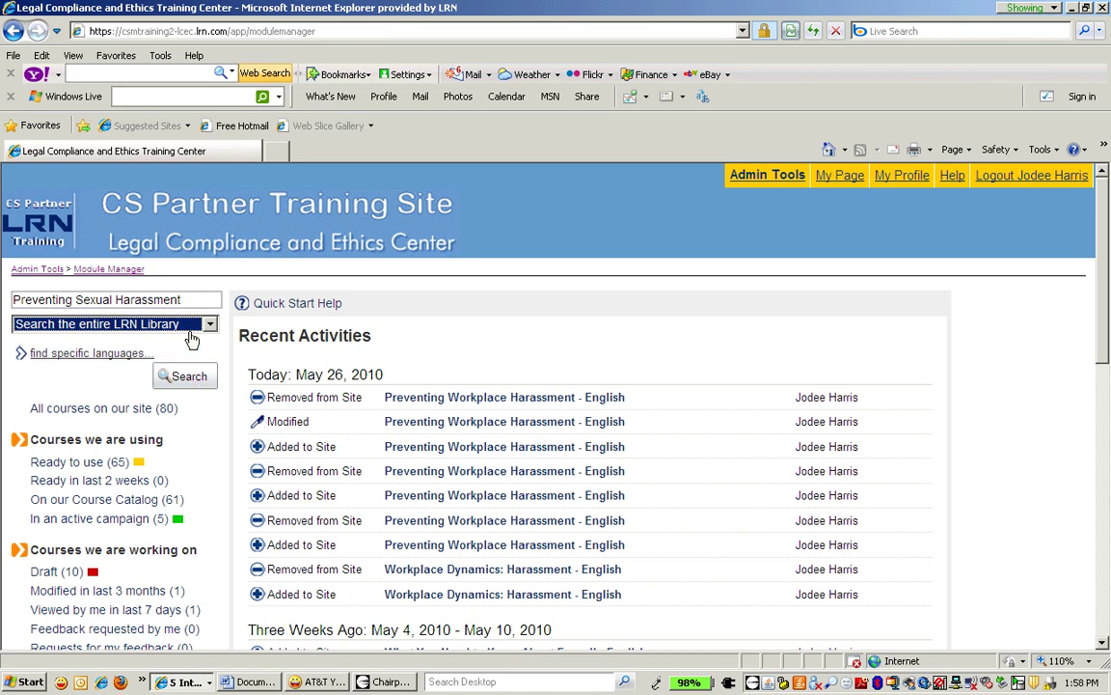
# Replace the module search term with the catalog ID HUR705 and choose to search the entire LRN Library.
pyautogui.moveTo(183, 299)
pyautogui.mouseDown()
pyautogui.moveTo(2, 299)
pyautogui.moveTo(181, 299)
pyautogui.mouseUp()
pyautogui.tripleClick(90, 300)
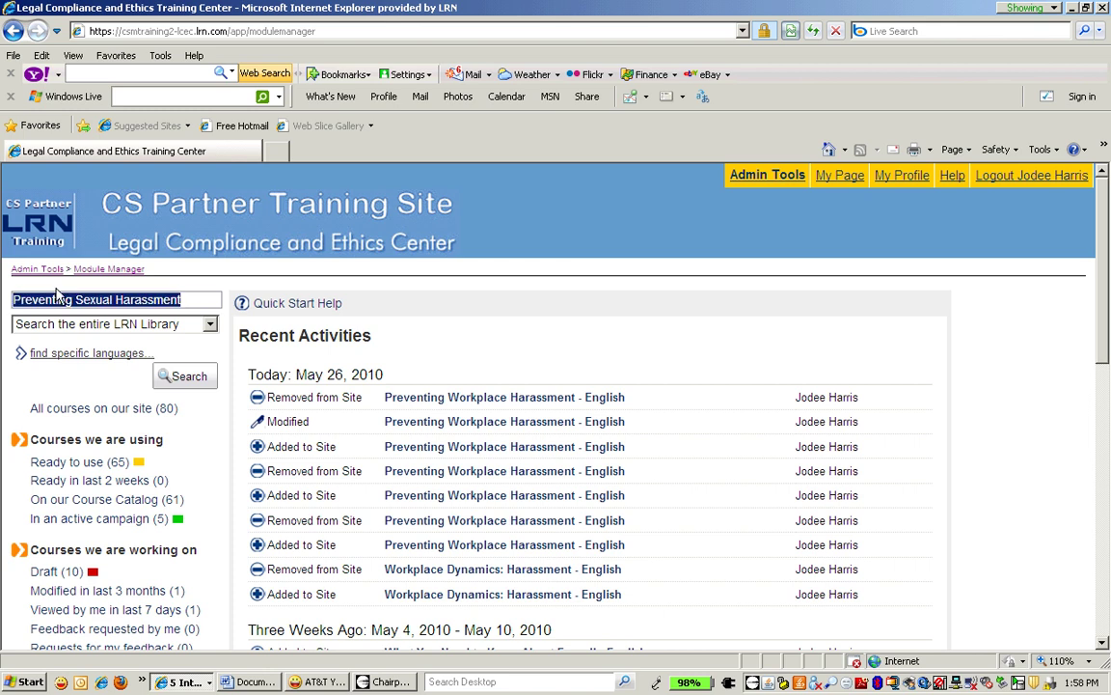
pyautogui.write('HUR705')
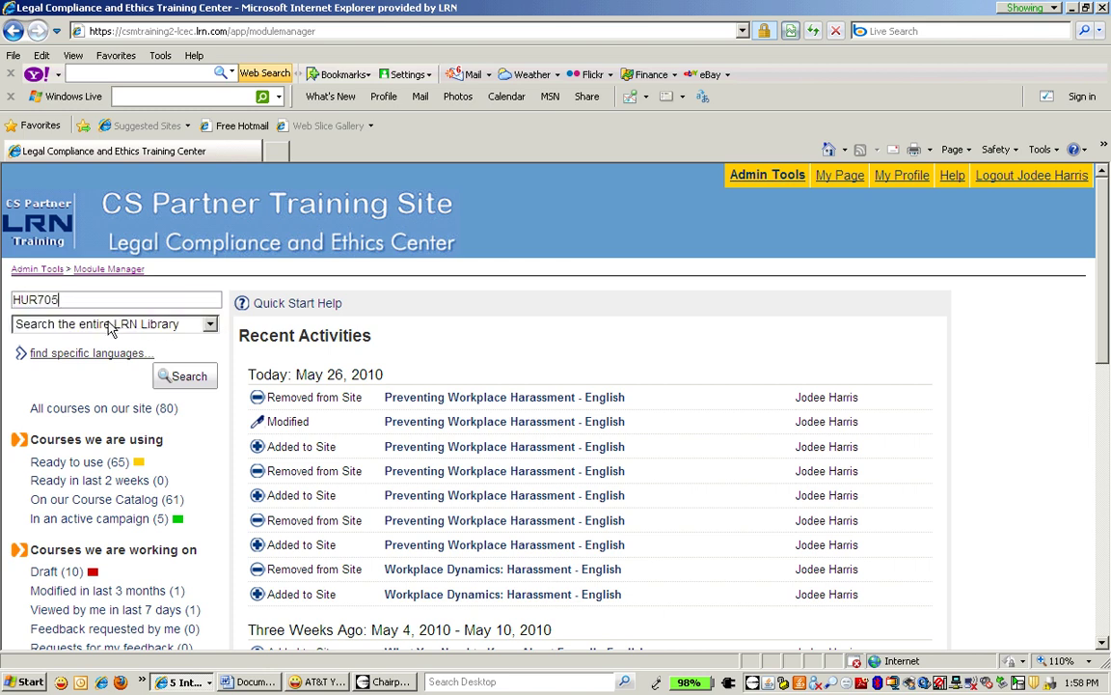
pyautogui.click(210, 325)
pyautogui.click(133, 353)
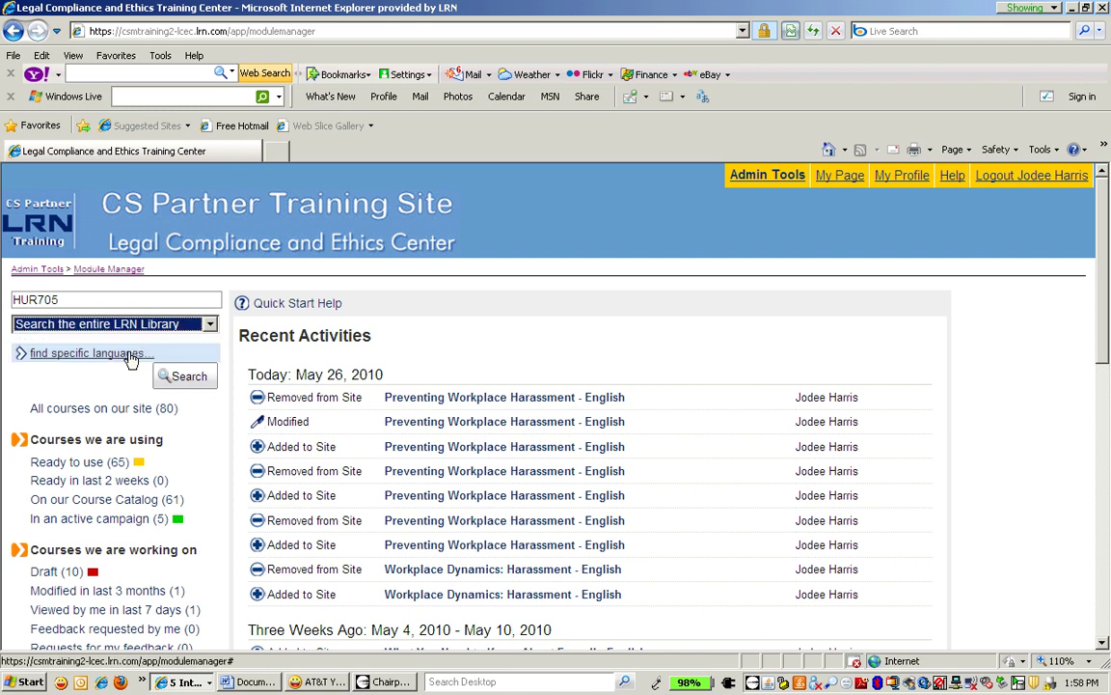
# Expand the language filter for the module search, look through the available languages, and collapse it without choosing one.
pyautogui.click(20, 354)
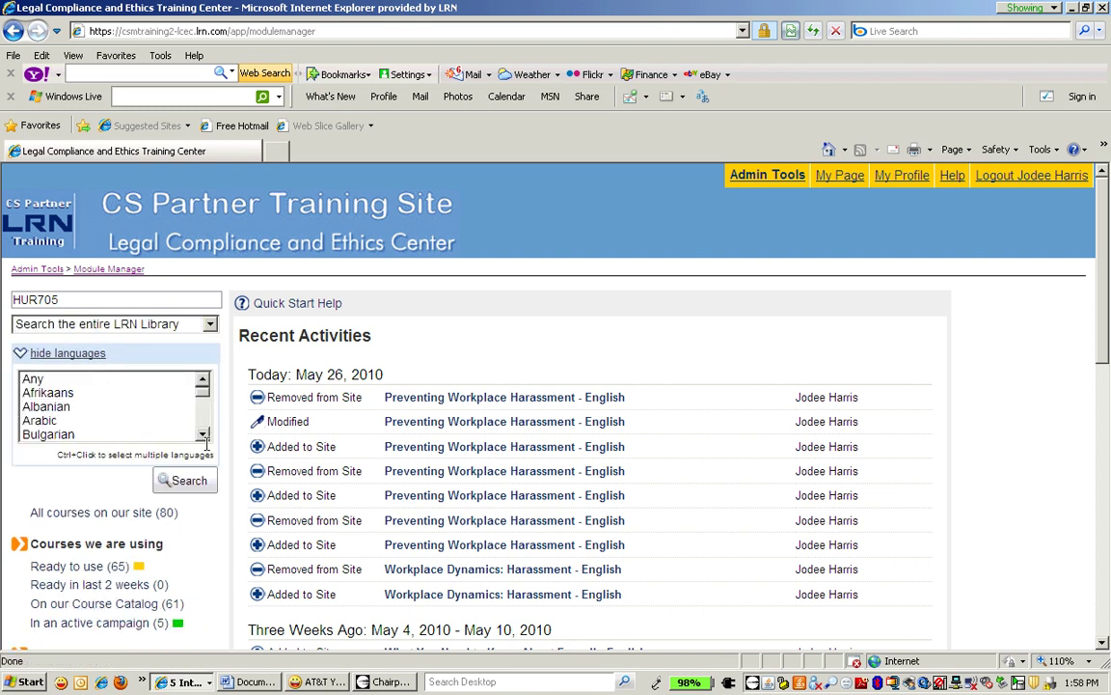
pyautogui.click(204, 435)
pyautogui.click(204, 435)
pyautogui.click(203, 436)
pyautogui.click(203, 435)
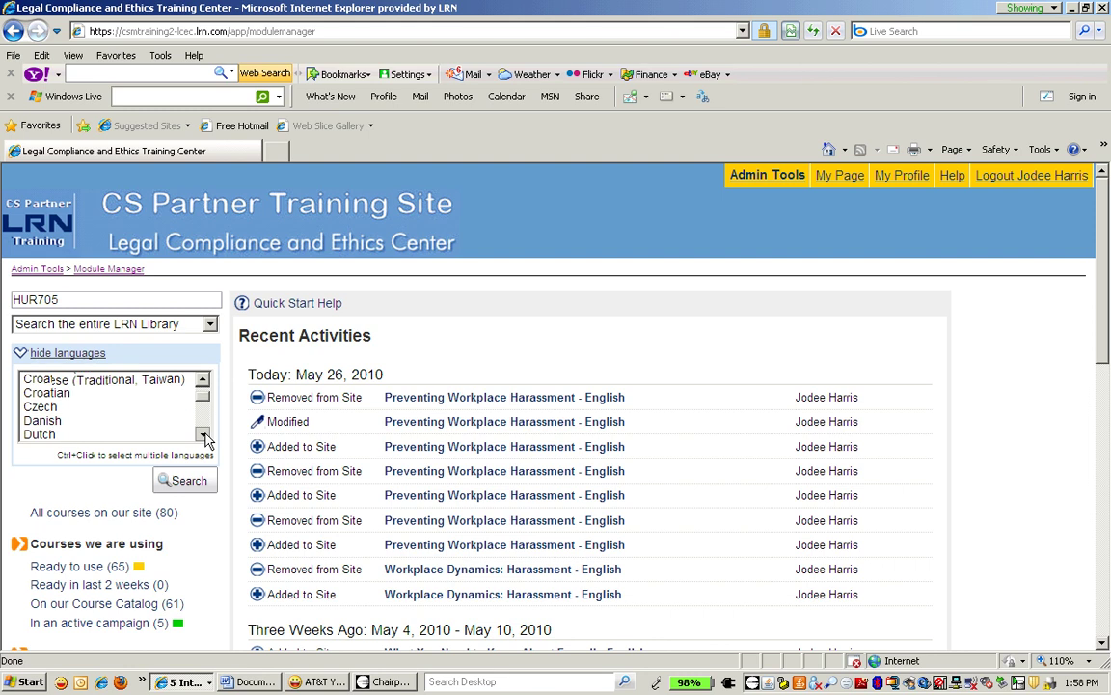
pyautogui.click(203, 435)
pyautogui.click(51, 353)
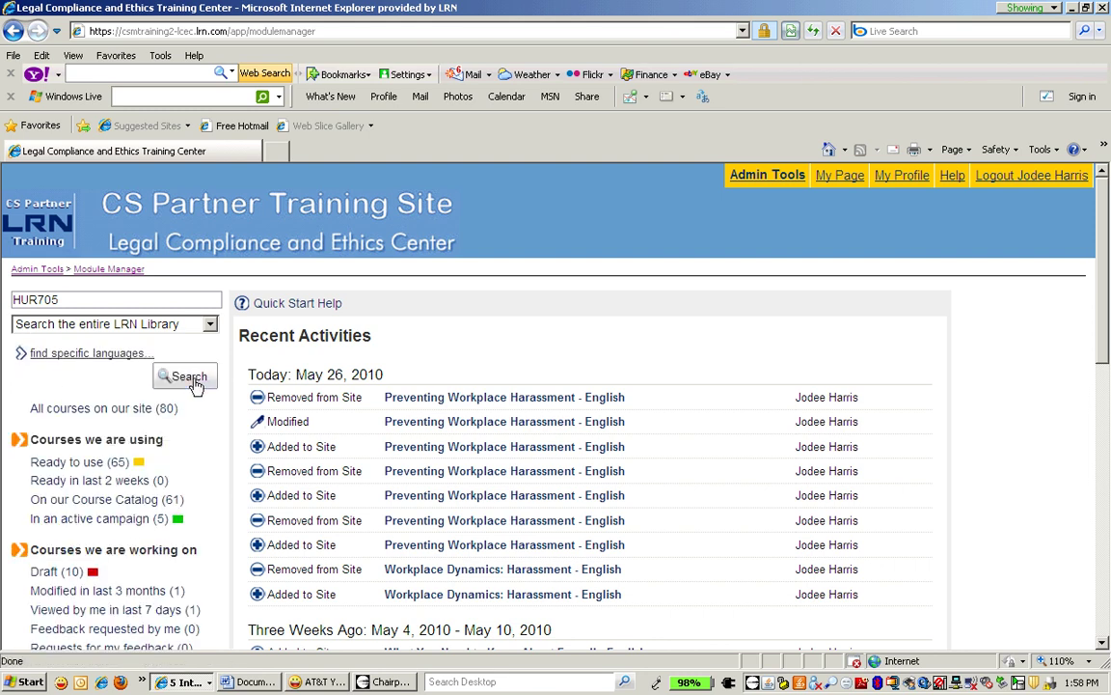
# Run the HUR705 search and expand the Preventing Workplace Harassment (HUR705) result to list its courses.
pyautogui.click(191, 378)
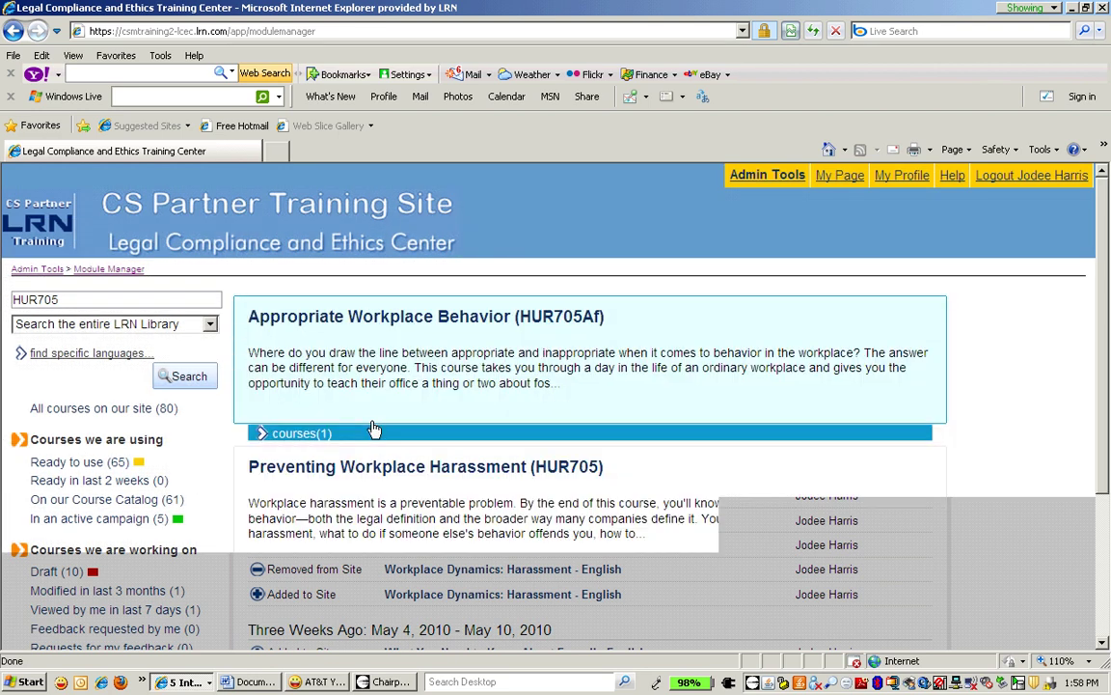
pyautogui.scroll(-1, 472, 452)
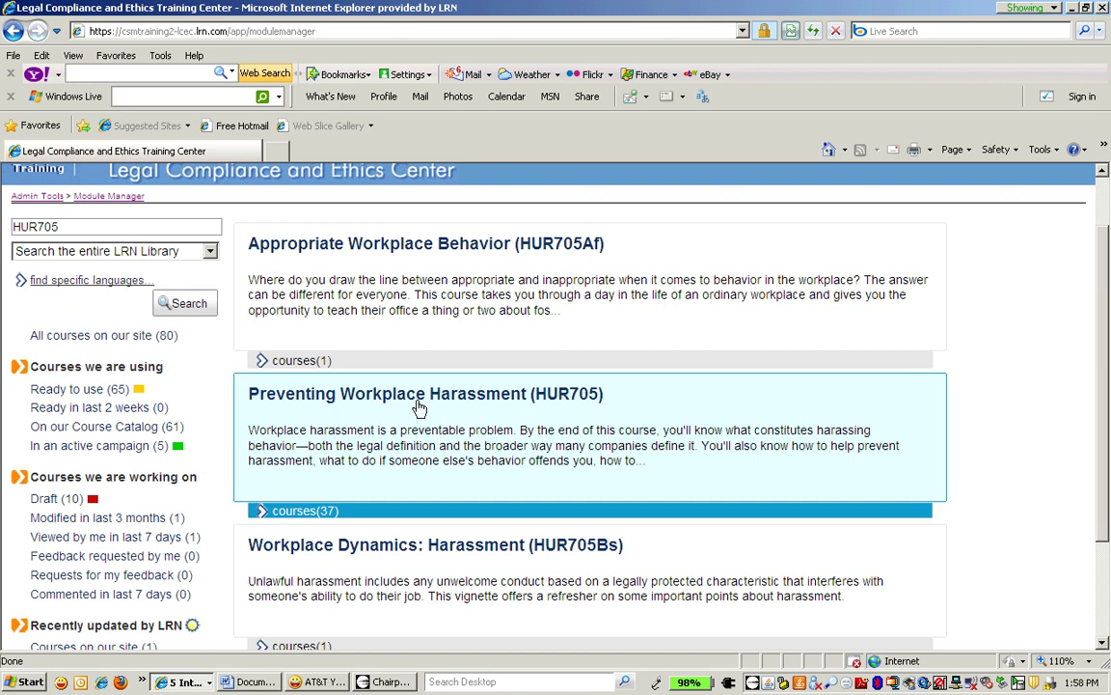
pyautogui.click(420, 405)
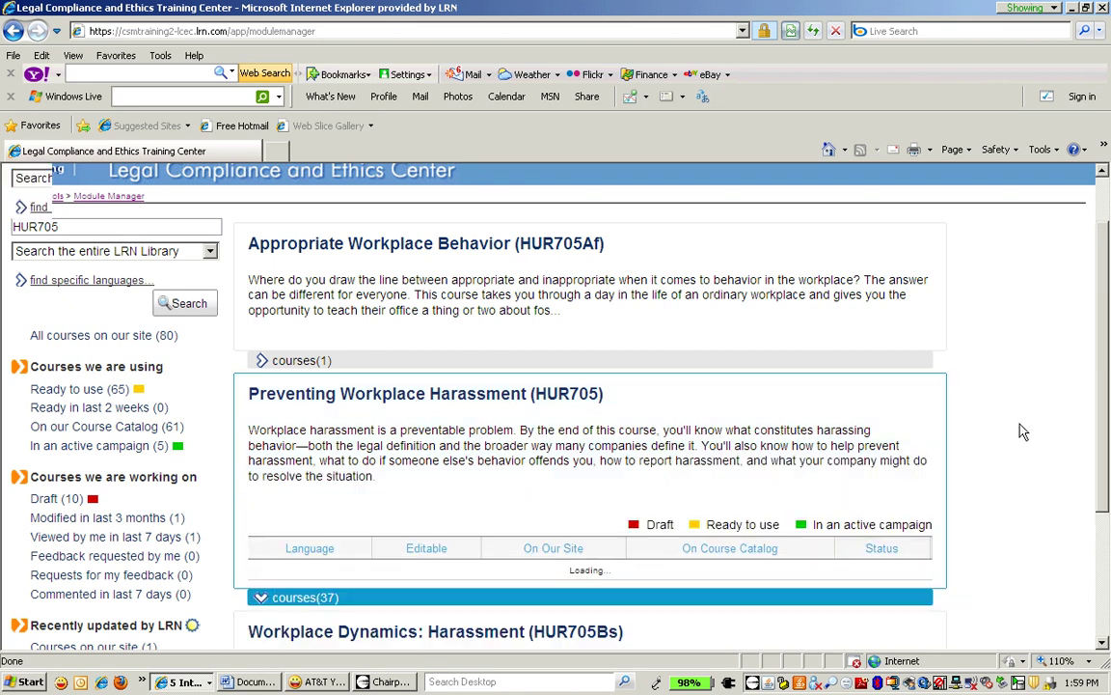
# Examine the language versions of Preventing Workplace Harassment and whether each one is marked as editable.
pyautogui.scroll(-2, 1024, 431)
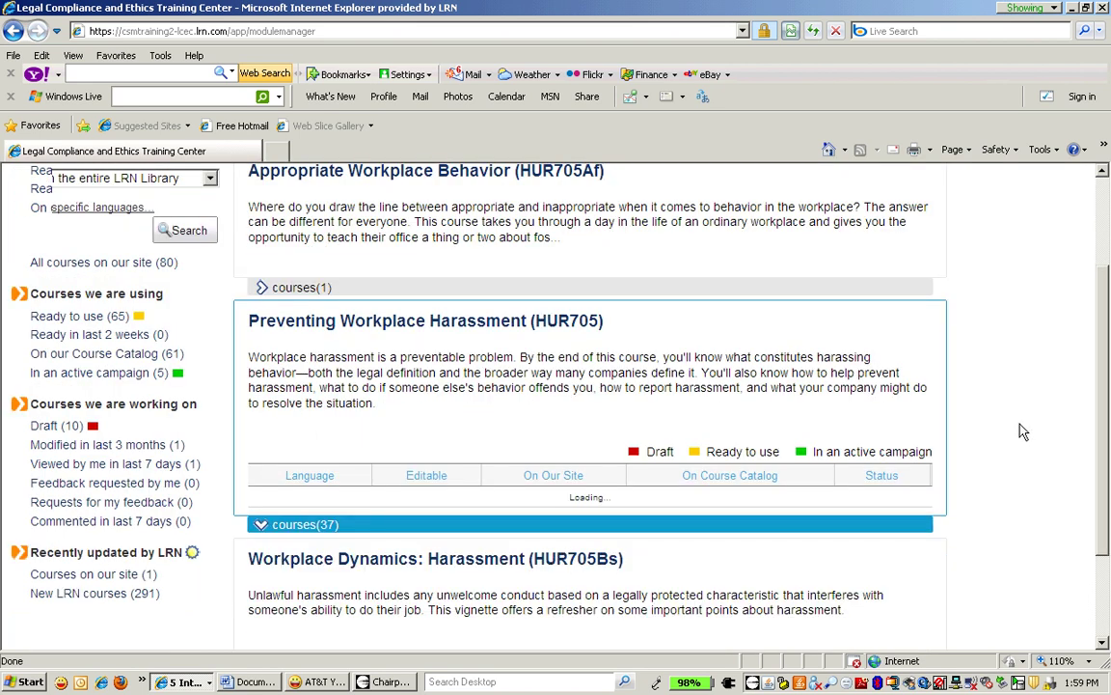
pyautogui.scroll(-5, 1024, 431)
pyautogui.scroll(-1, 1032, 423)
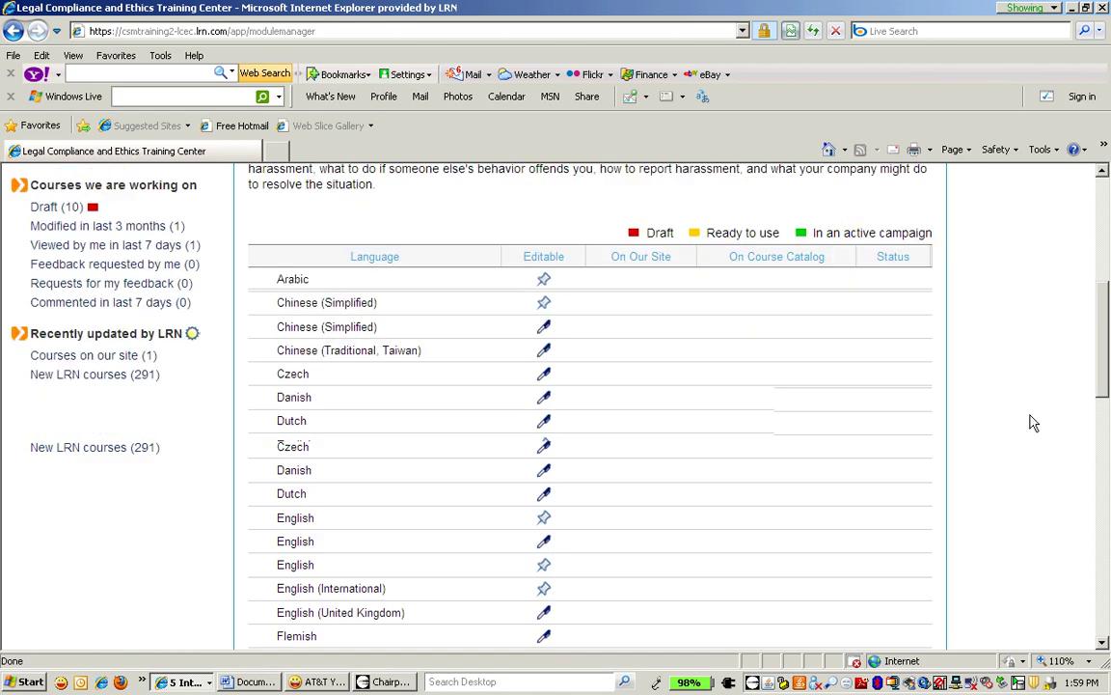
pyautogui.scroll(-7, 1032, 423)
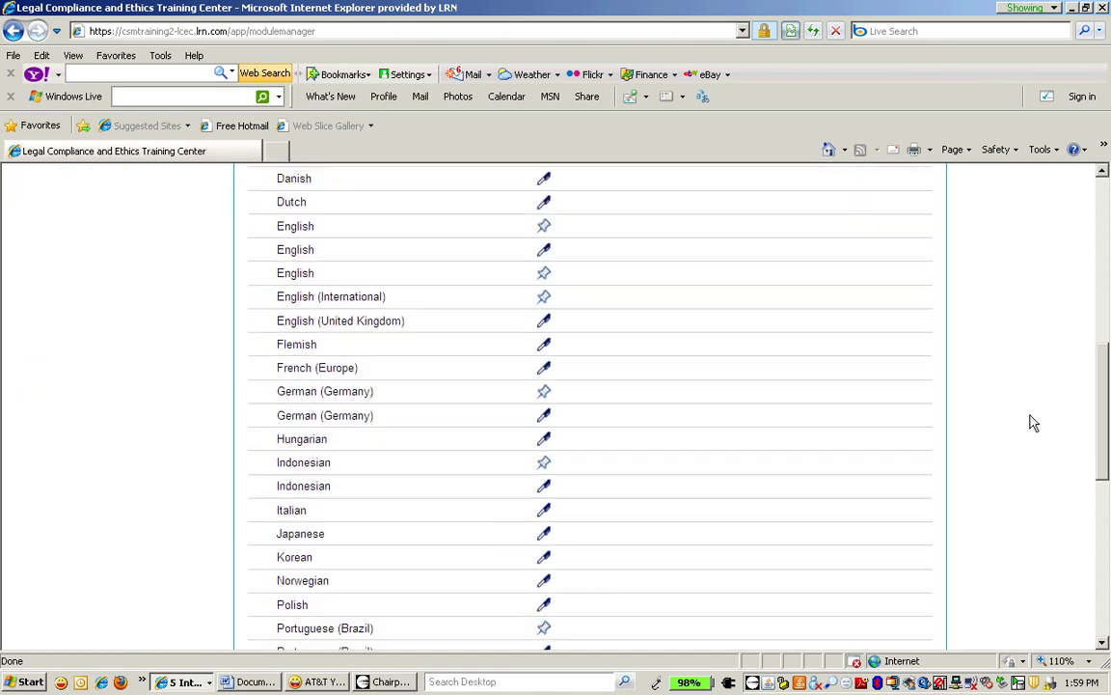
pyautogui.scroll(-7, 1033, 422)
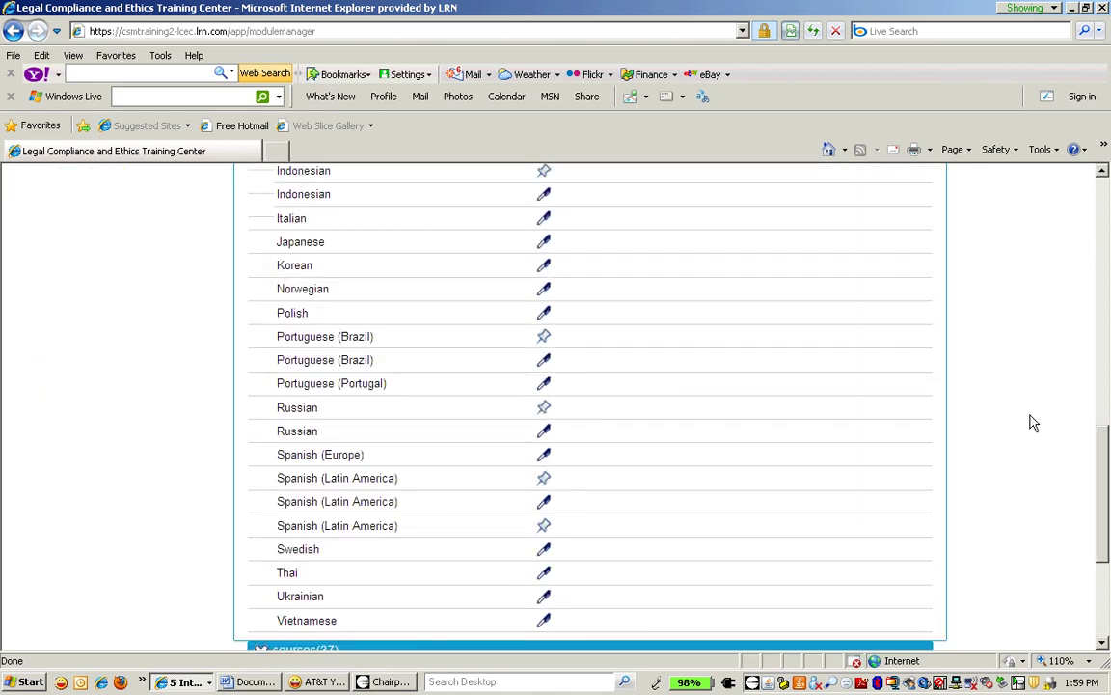
pyautogui.scroll(10, 1032, 422)
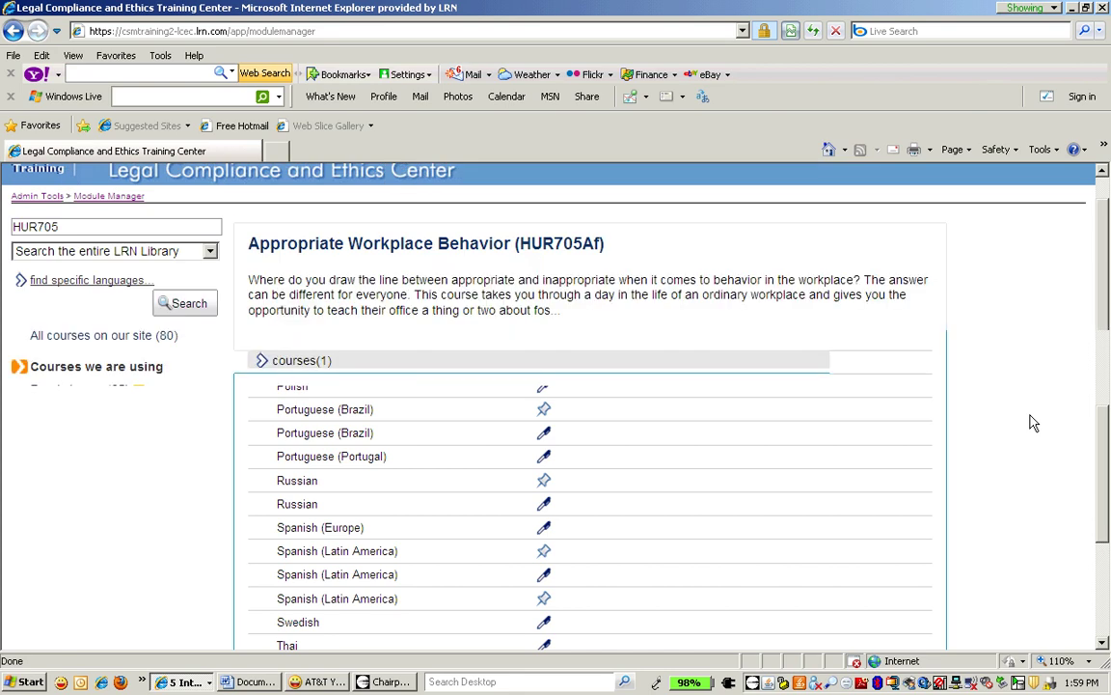
pyautogui.scroll(-1, 1032, 422)
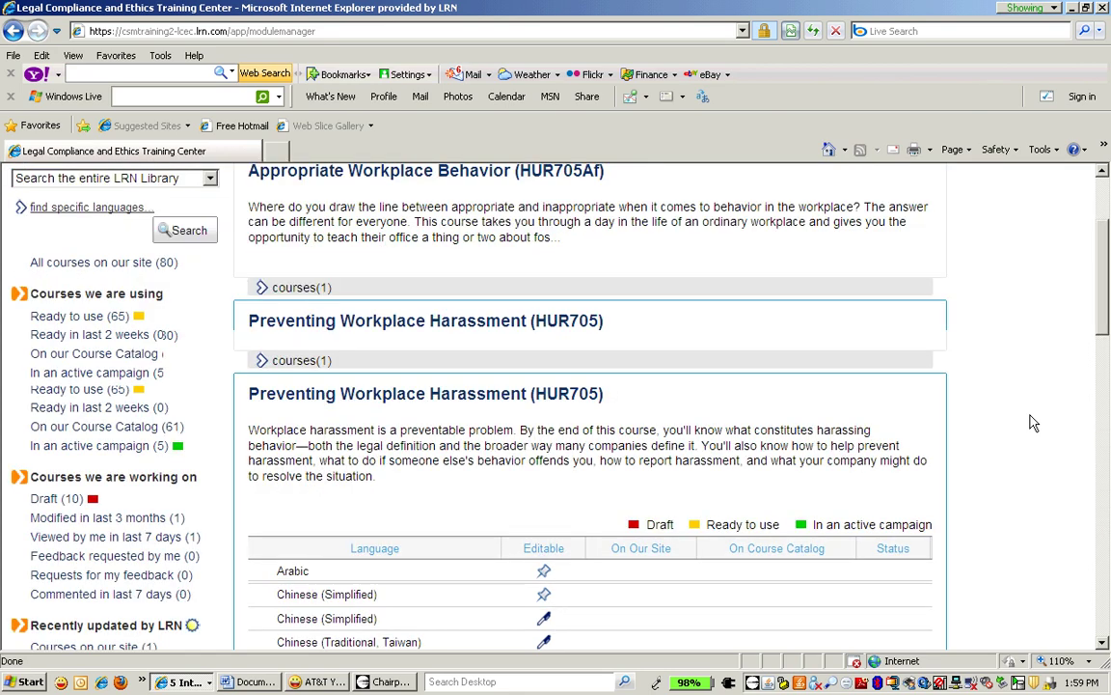
pyautogui.scroll(-6, 1032, 423)
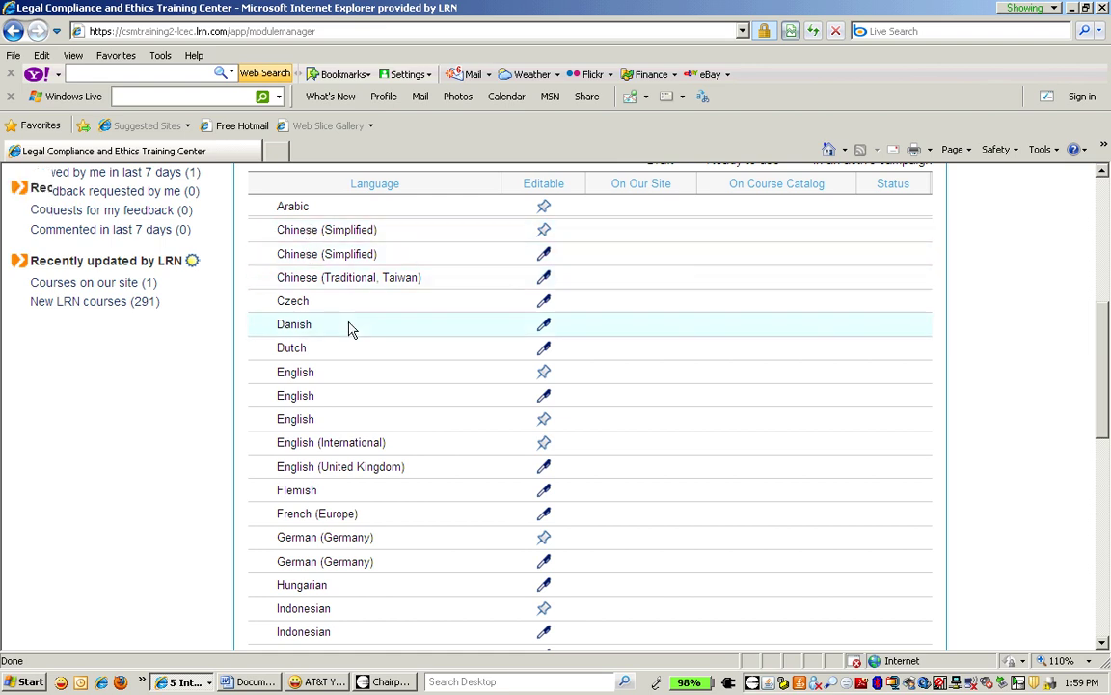
pyautogui.scroll(-1, 349, 329)
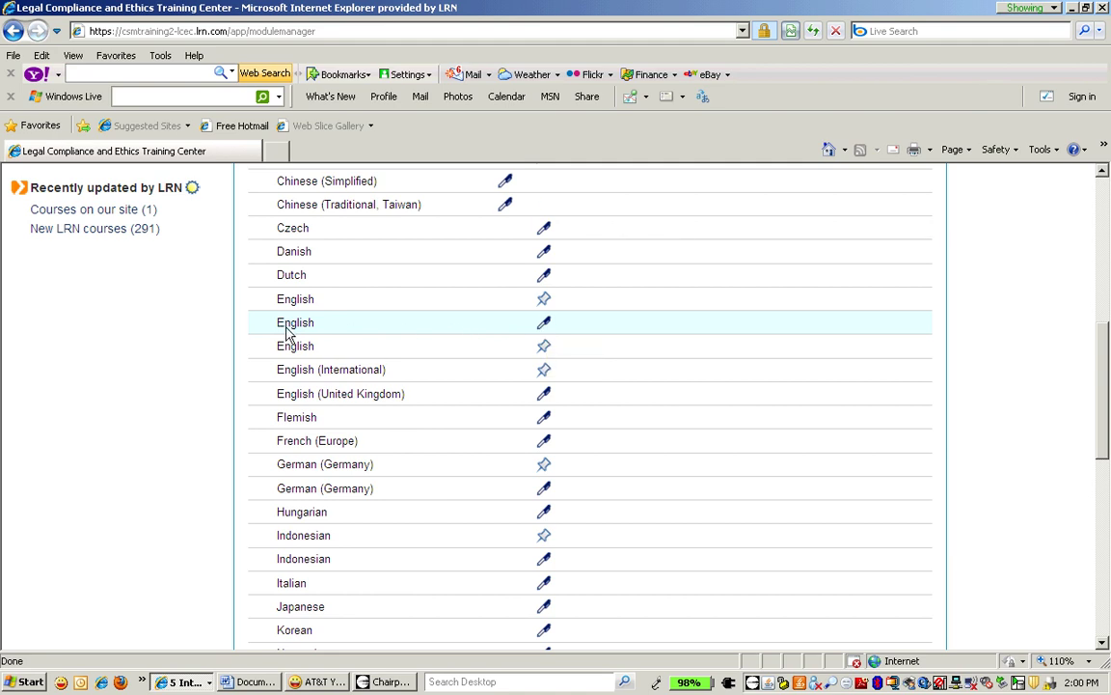
# Expand the editable English version HUR705-a72en, add it to our site, and create an editable copy of it.
pyautogui.click(289, 326)
pyautogui.scroll(-2, 176, 370)
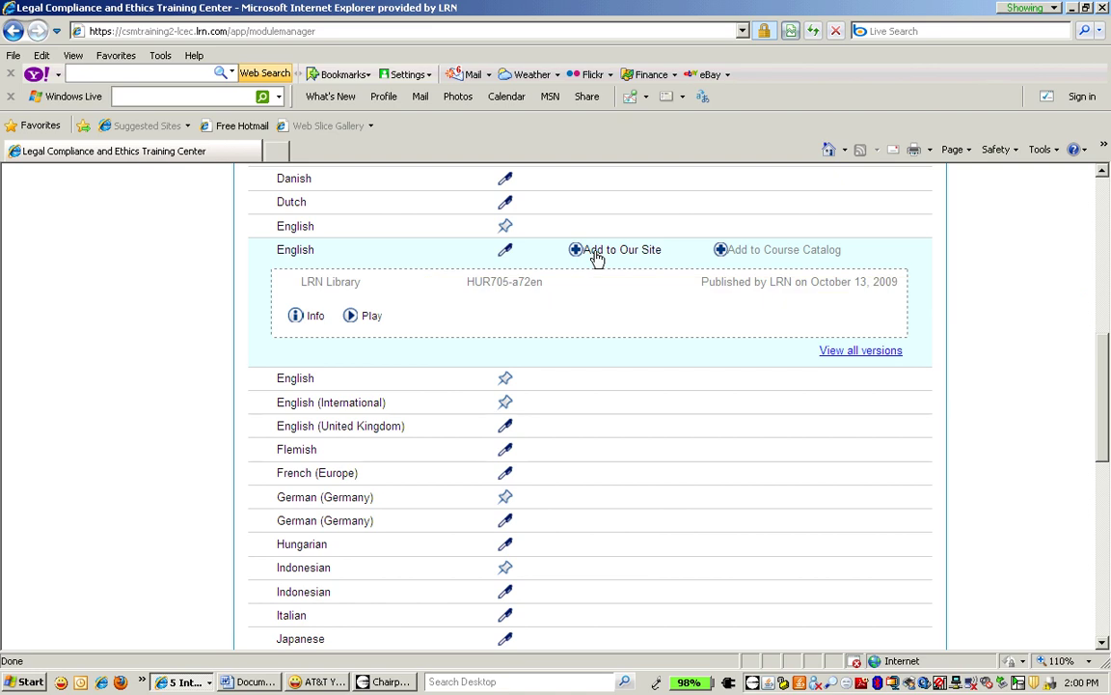
pyautogui.click(598, 253)
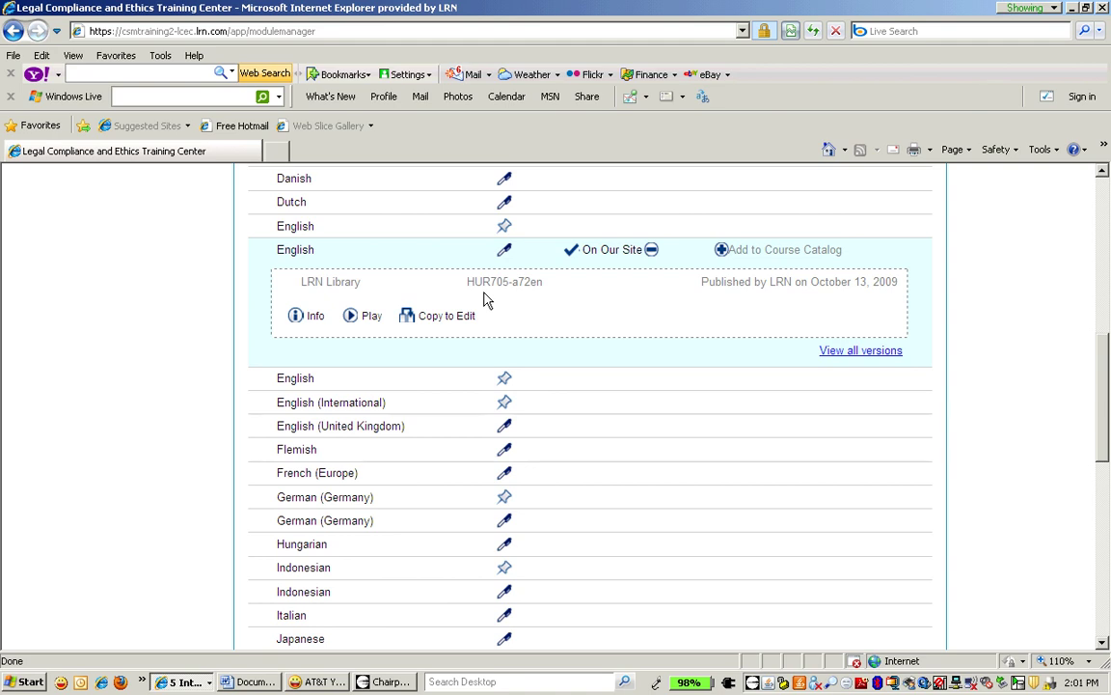
pyautogui.click(431, 317)
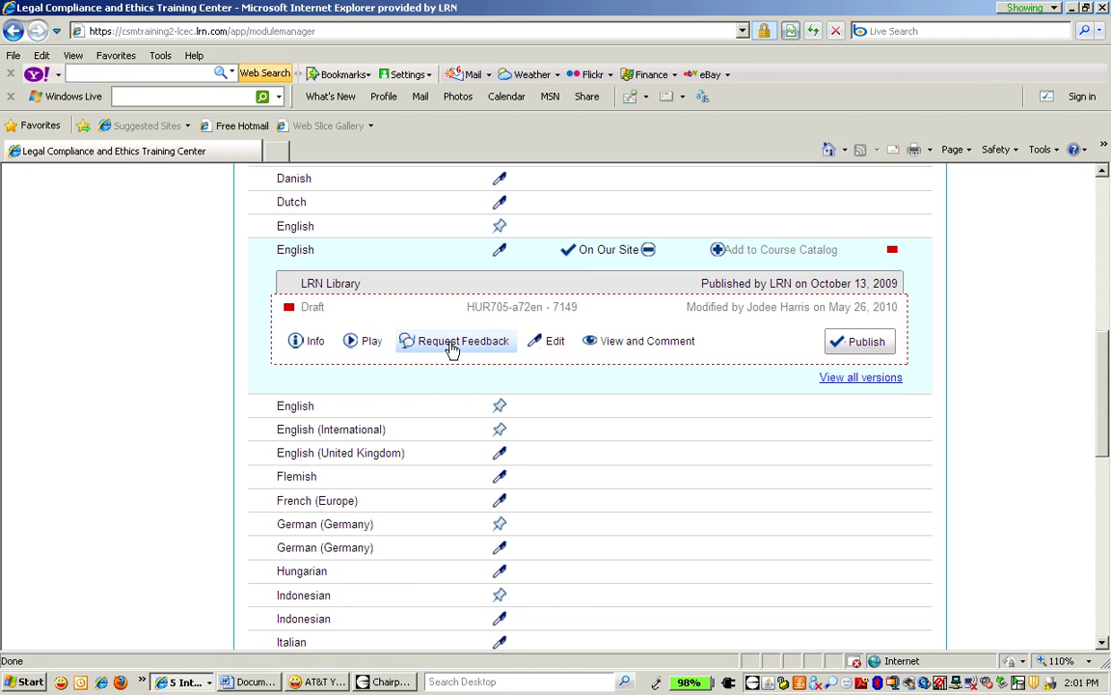
# Open the feedback request for the HUR705-a72en draft, review its recipients and message, and cancel without sending.
pyautogui.click(450, 345)
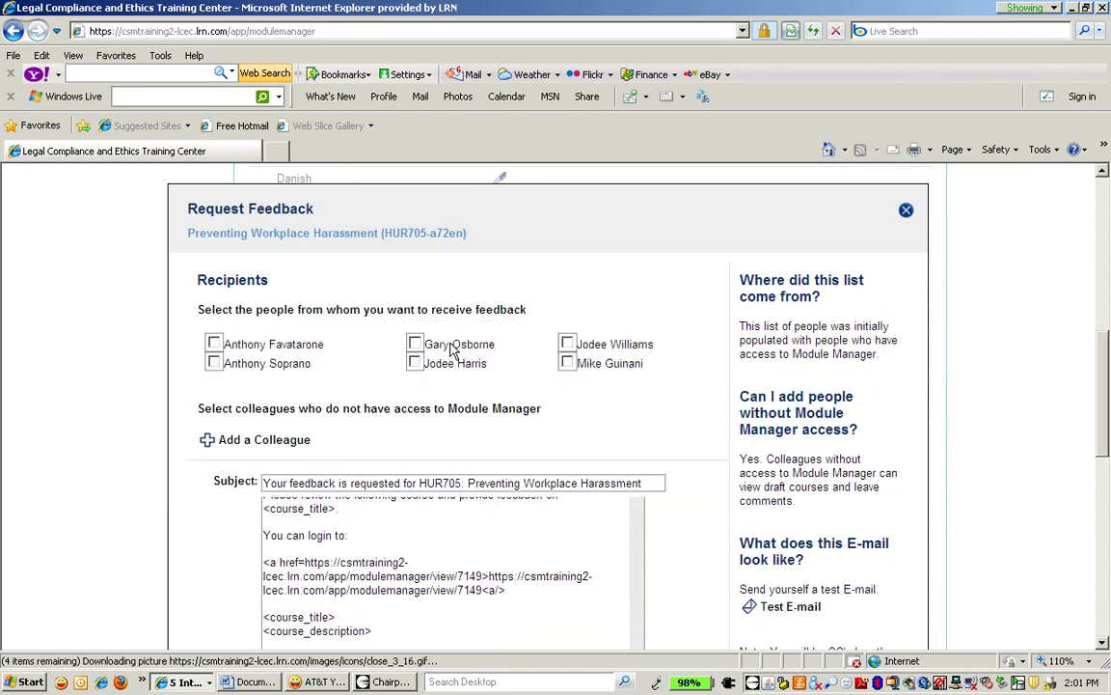
pyautogui.scroll(-2, 179, 350)
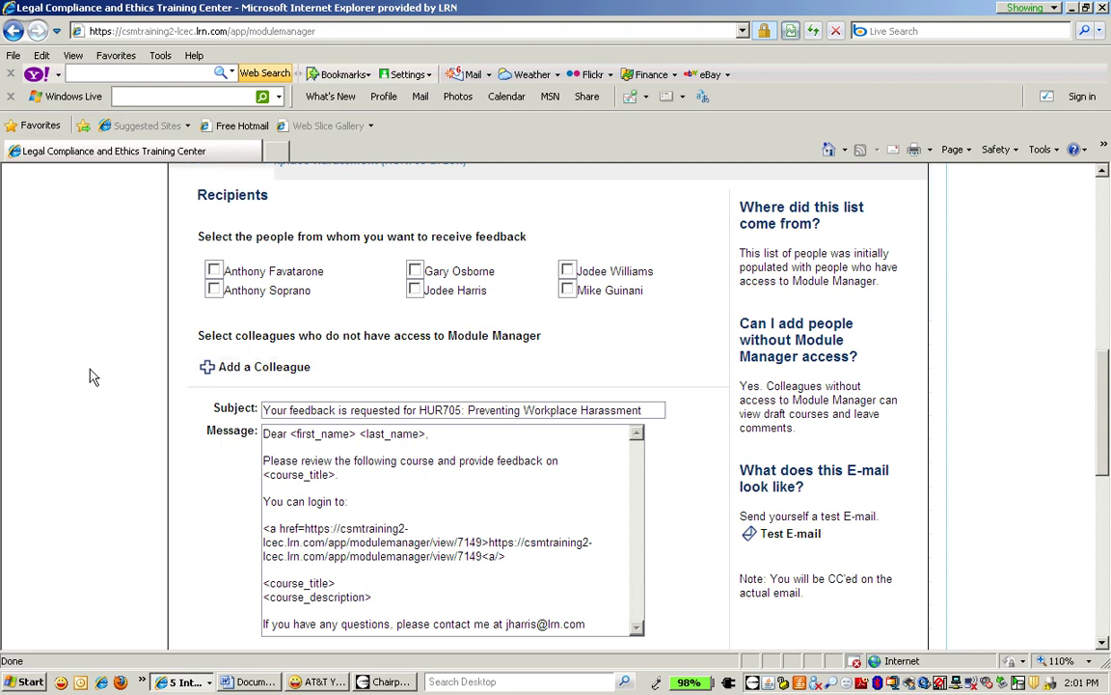
pyautogui.scroll(-1, 93, 376)
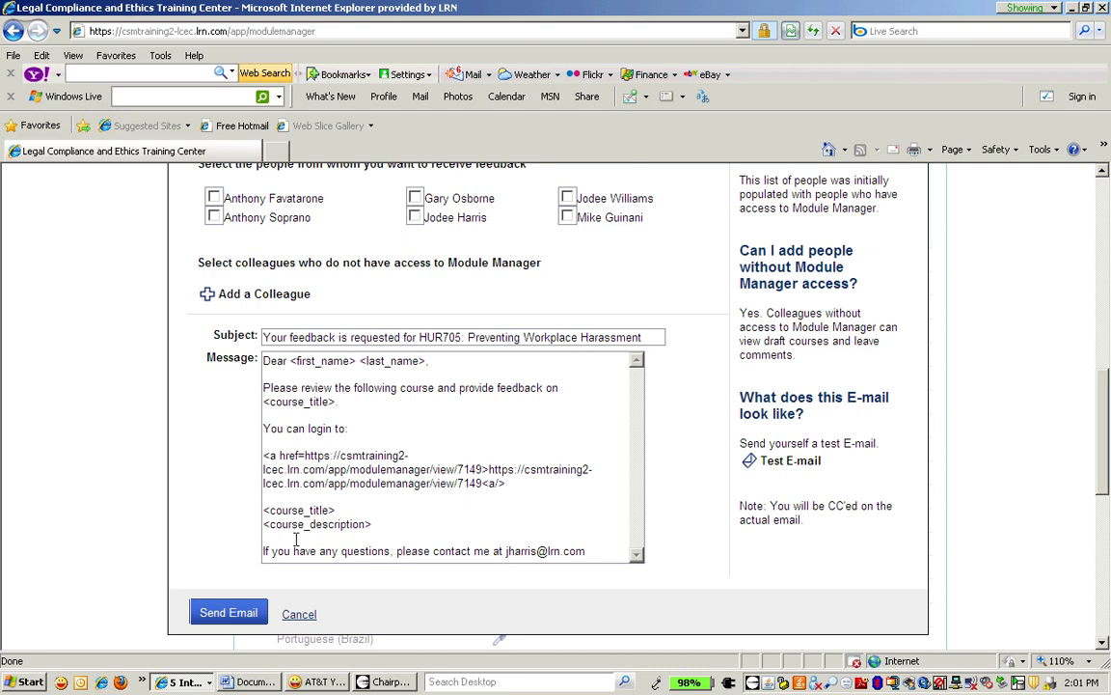
pyautogui.click(298, 615)
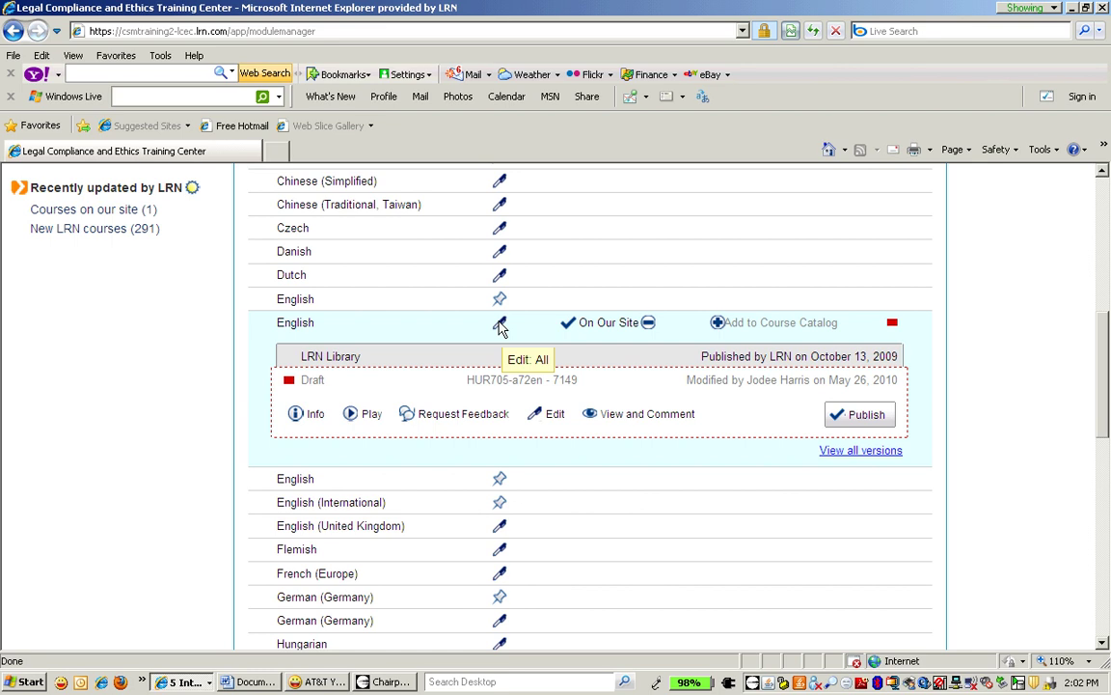
# Open the HUR705-a72en draft for editing and display the second video page under Crossing the Line.
pyautogui.click(554, 415)
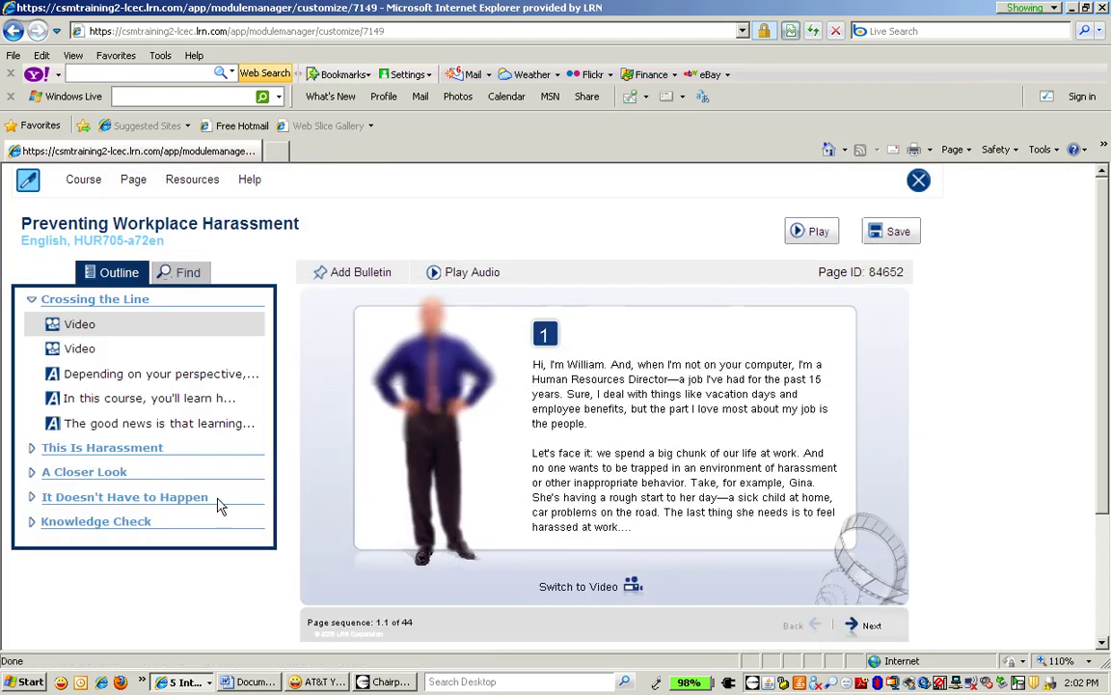
pyautogui.scroll(-1, 240, 589)
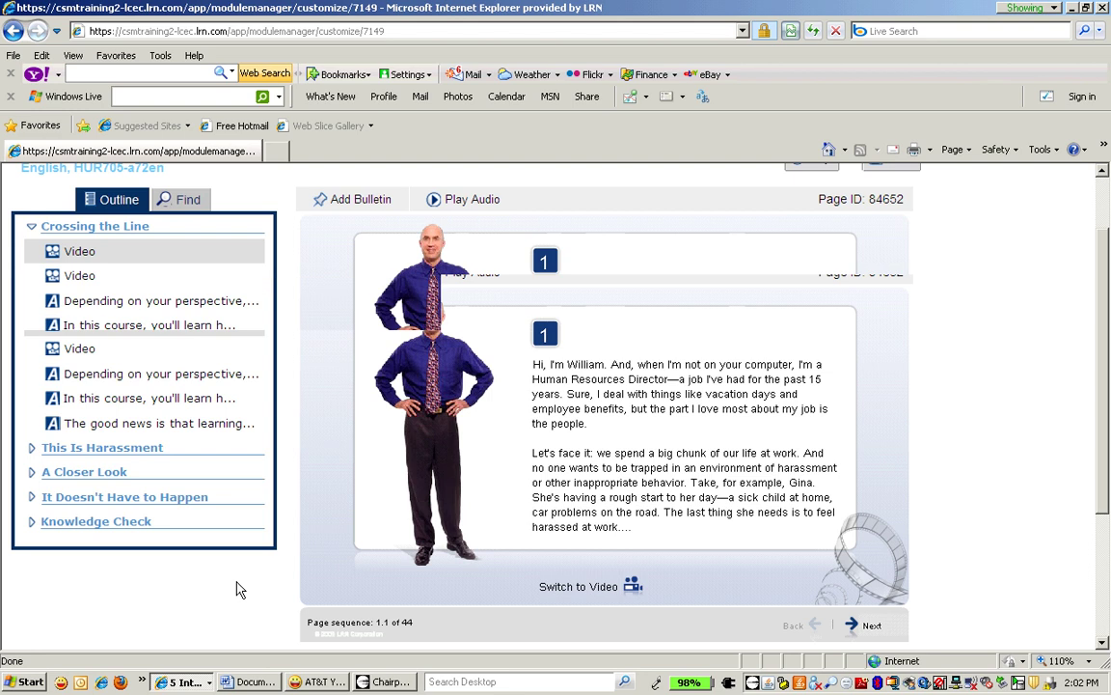
pyautogui.click(82, 276)
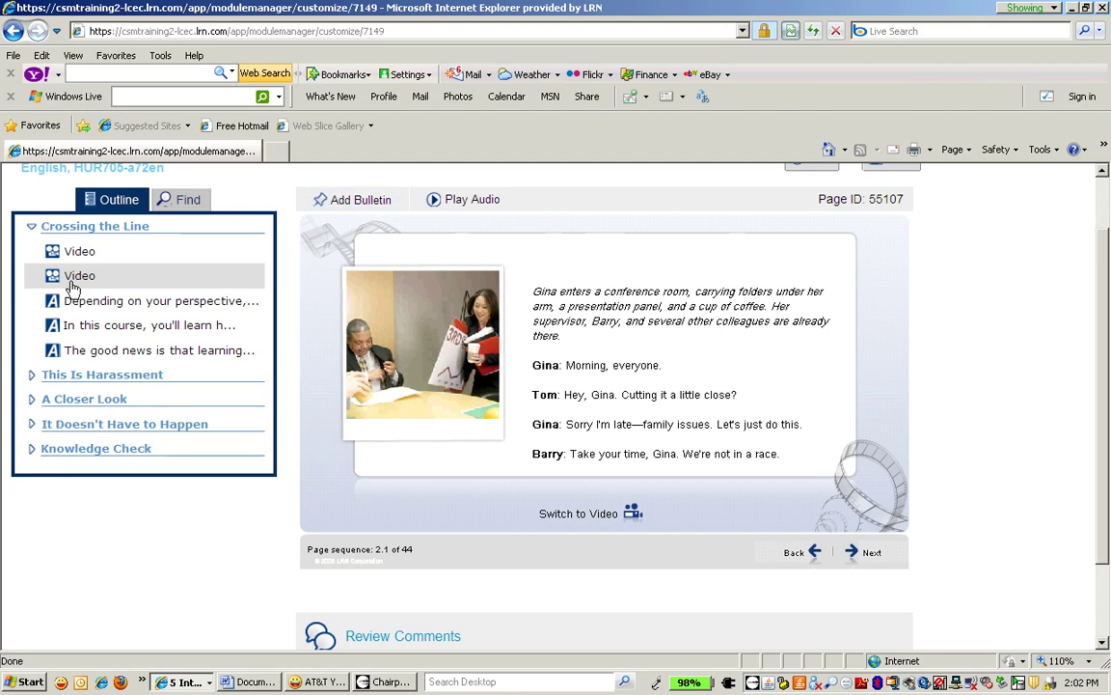
# Expand This Is Harassment and its What Is Harassment? section, and display the page starting "To some people, harassment is".
pyautogui.click(31, 375)
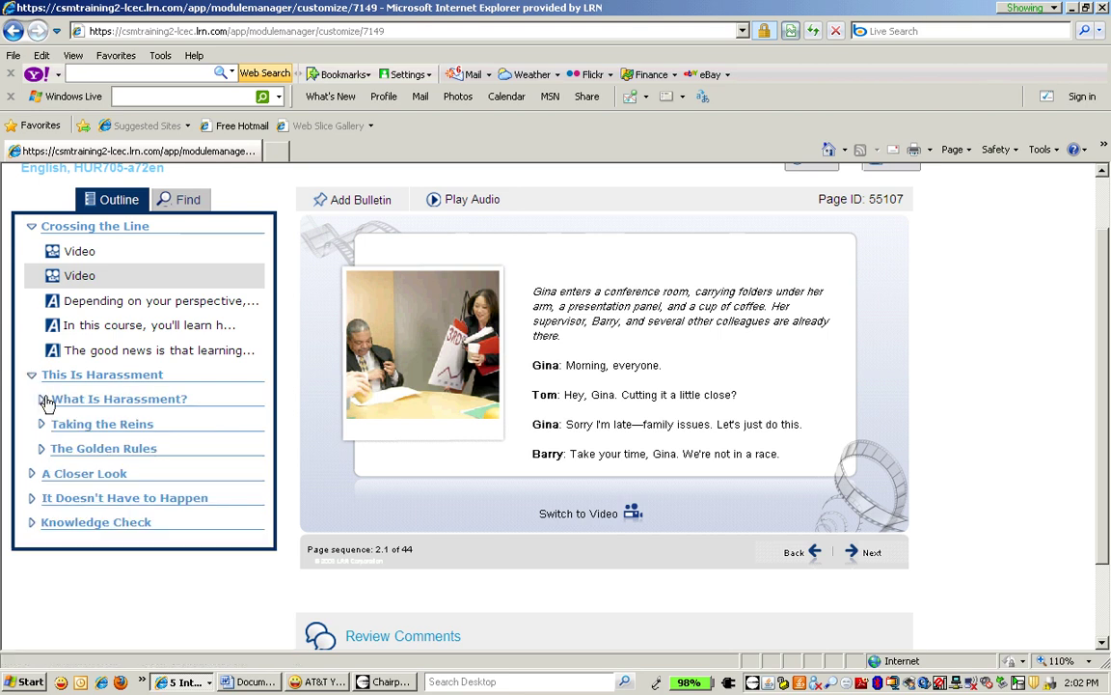
pyautogui.click(43, 400)
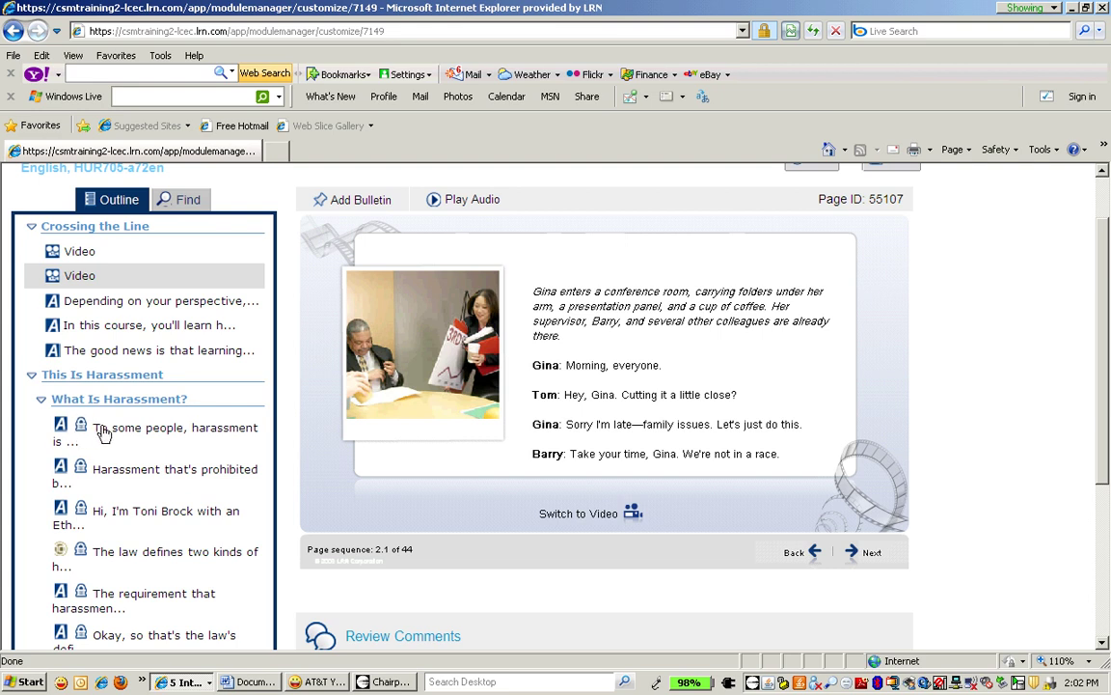
pyautogui.click(101, 430)
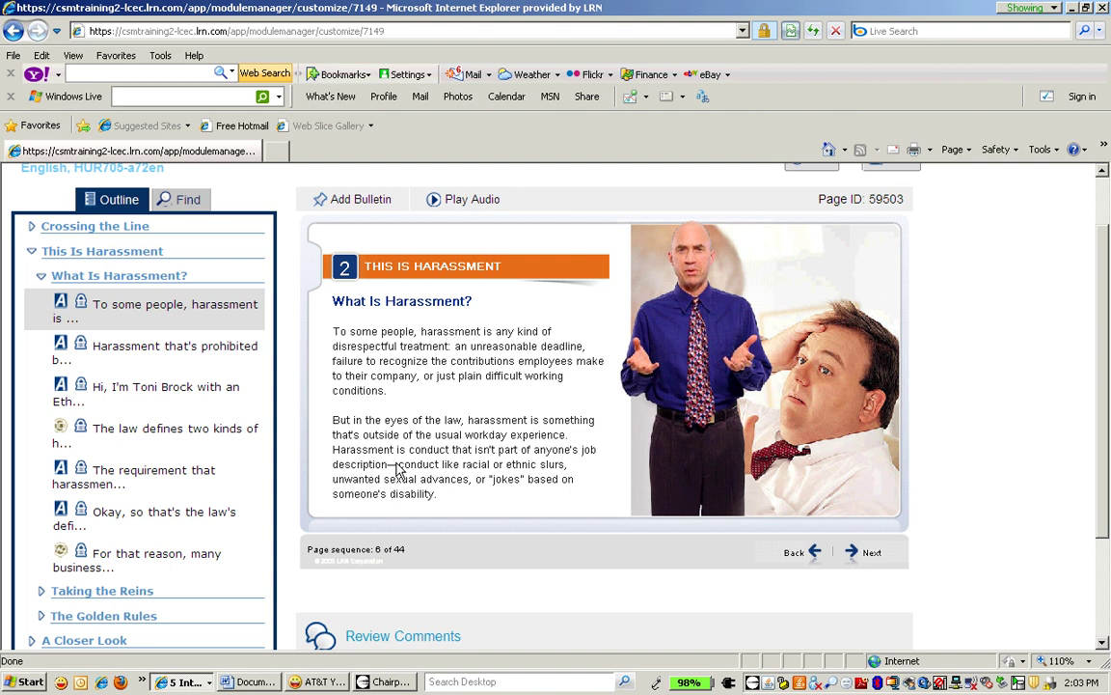
# Hide the first What Is Harassment? page from learners, and unhide it again.
pyautogui.scroll(2, 999, 429)
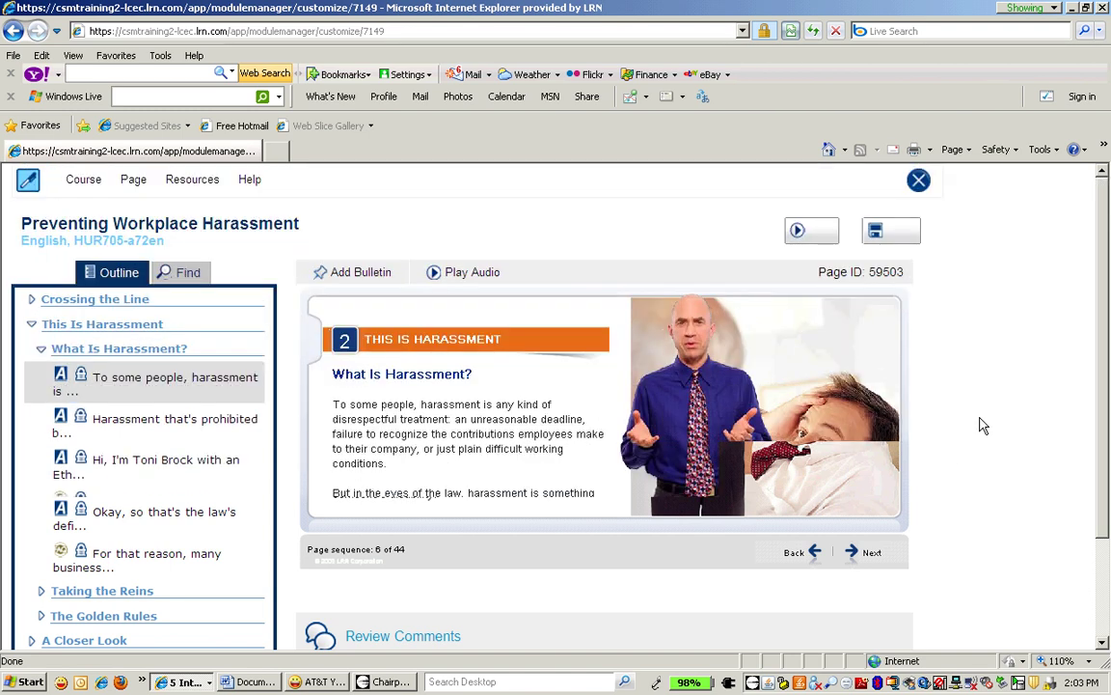
pyautogui.click(132, 184)
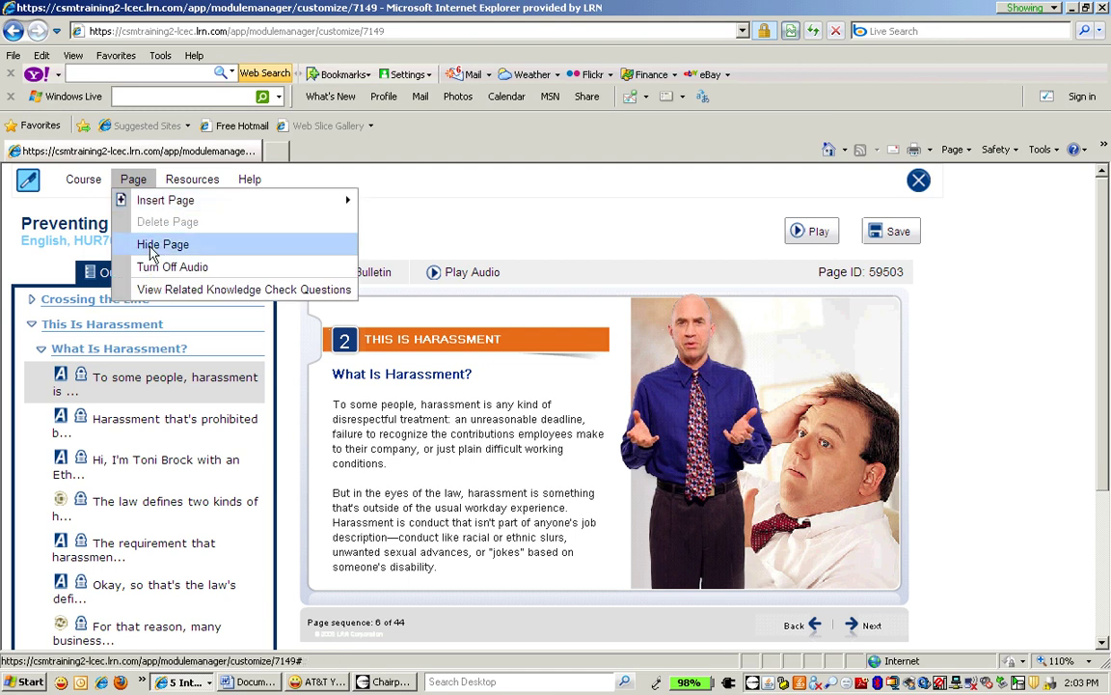
pyautogui.click(151, 249)
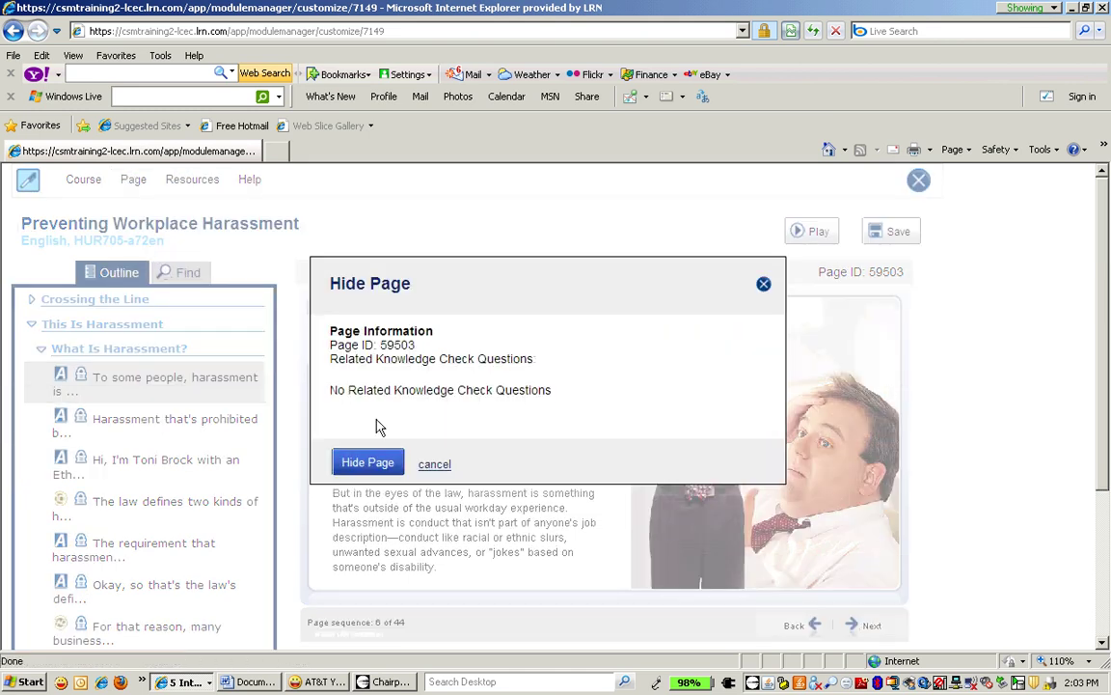
pyautogui.click(371, 467)
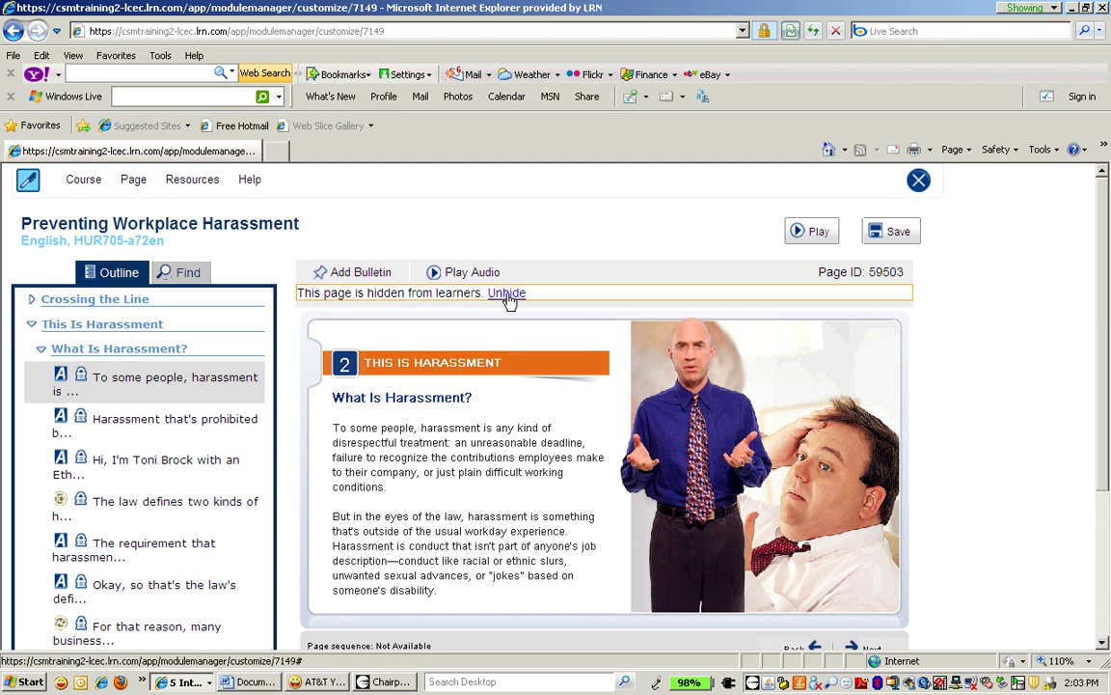
pyautogui.click(507, 295)
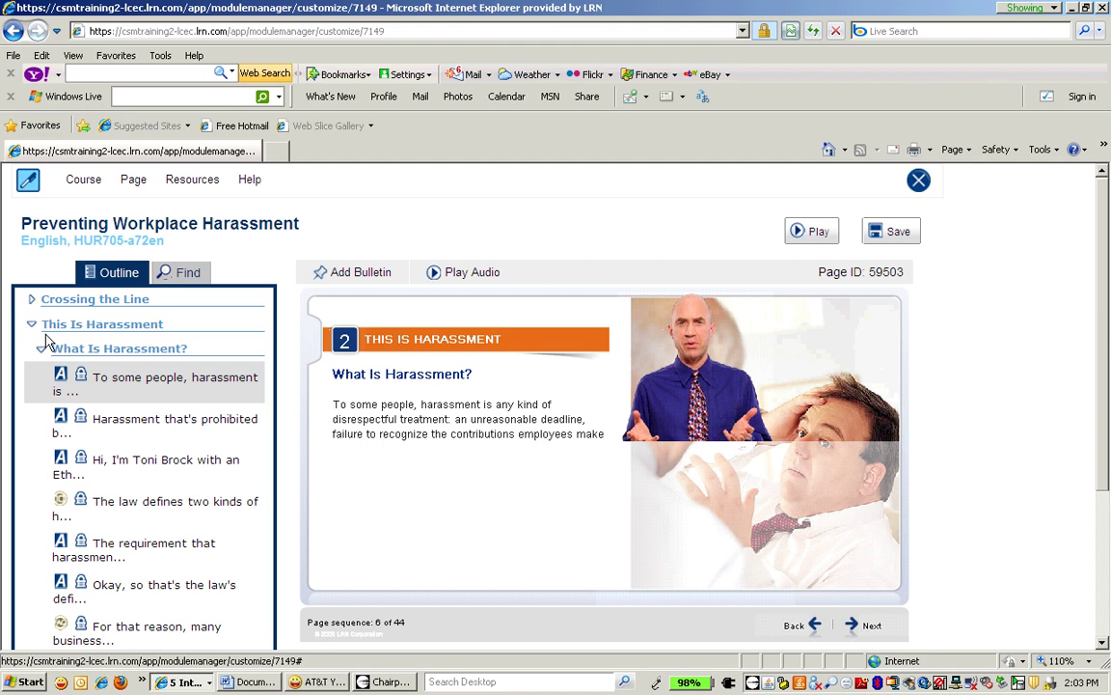
# Edit the text of the "Depending on your perspective" page under Crossing the Line, deleting everything from "But this is work, after all" onward.
pyautogui.click(43, 301)
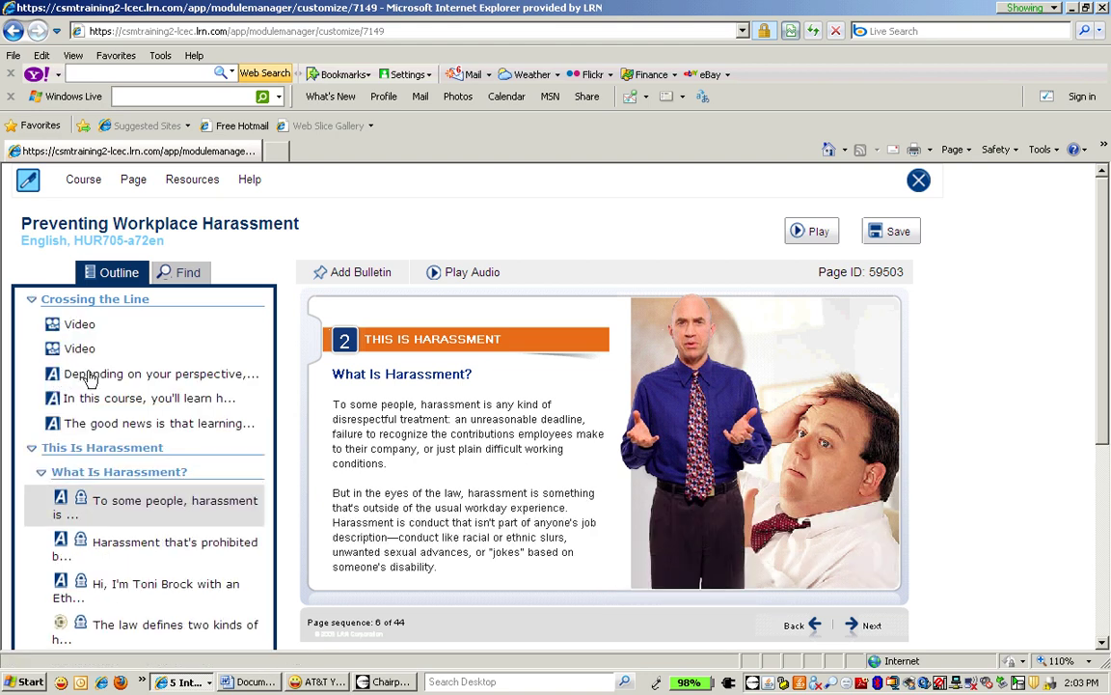
pyautogui.click(88, 377)
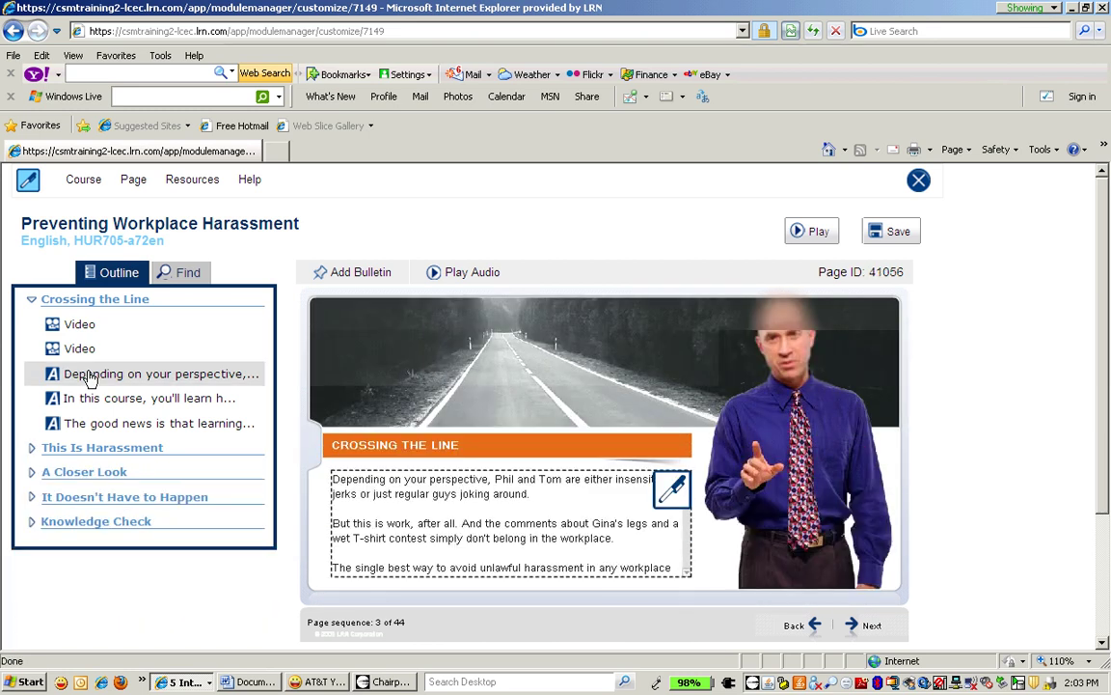
pyautogui.click(672, 485)
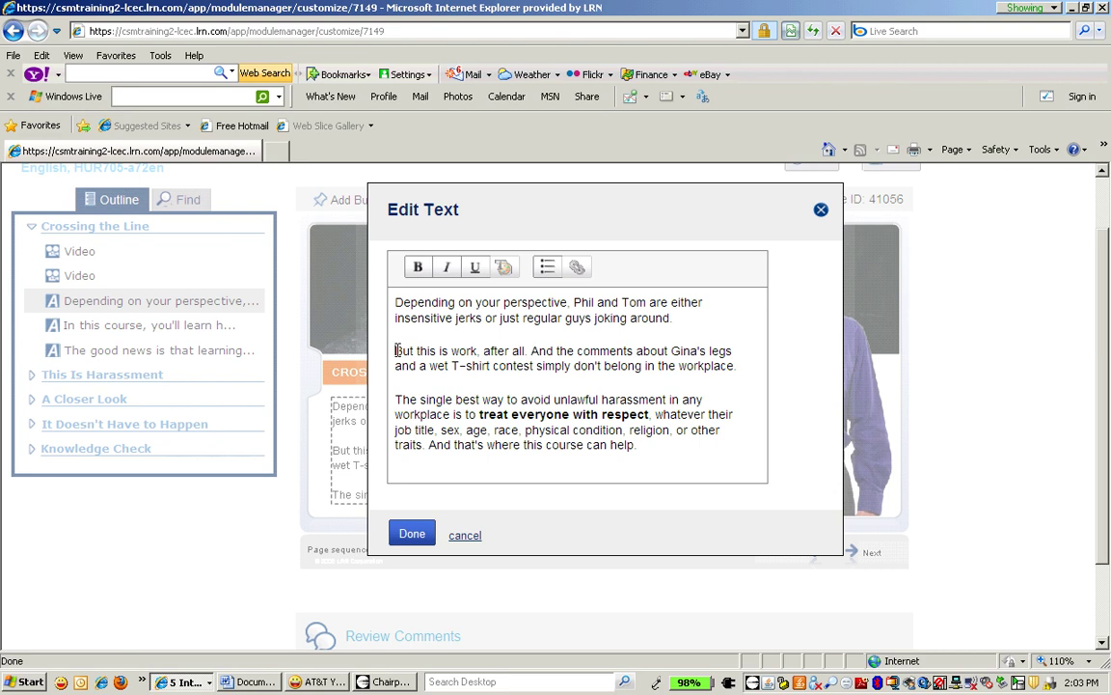
pyautogui.moveTo(396, 351); pyautogui.dragTo(681, 450)
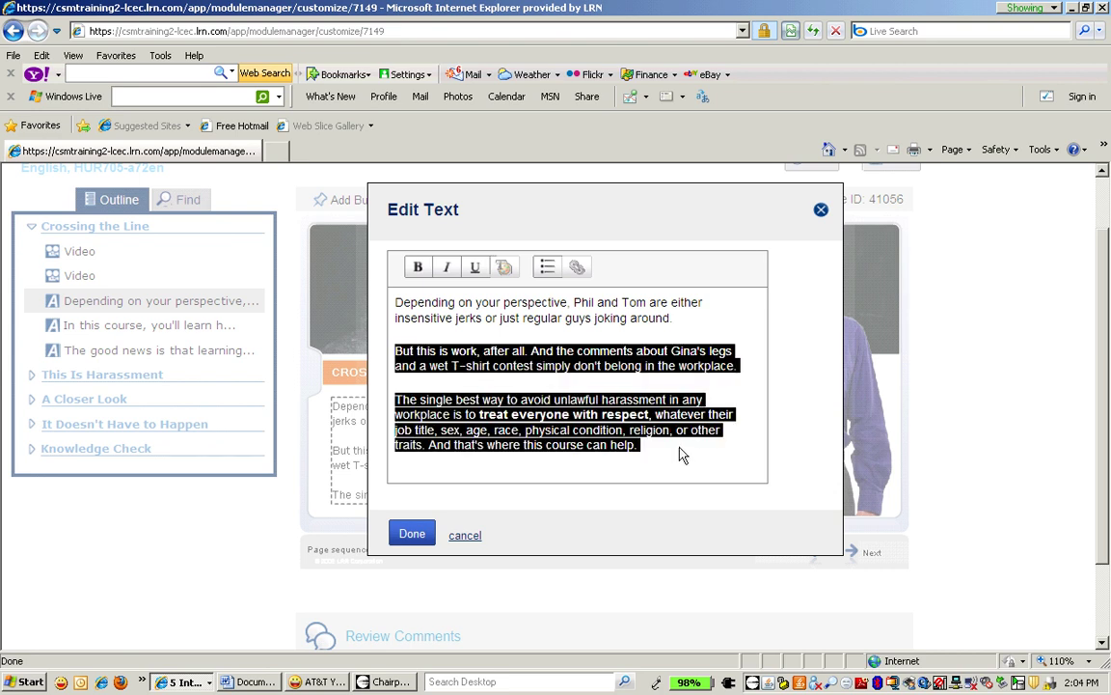
pyautogui.press('BackSpace')
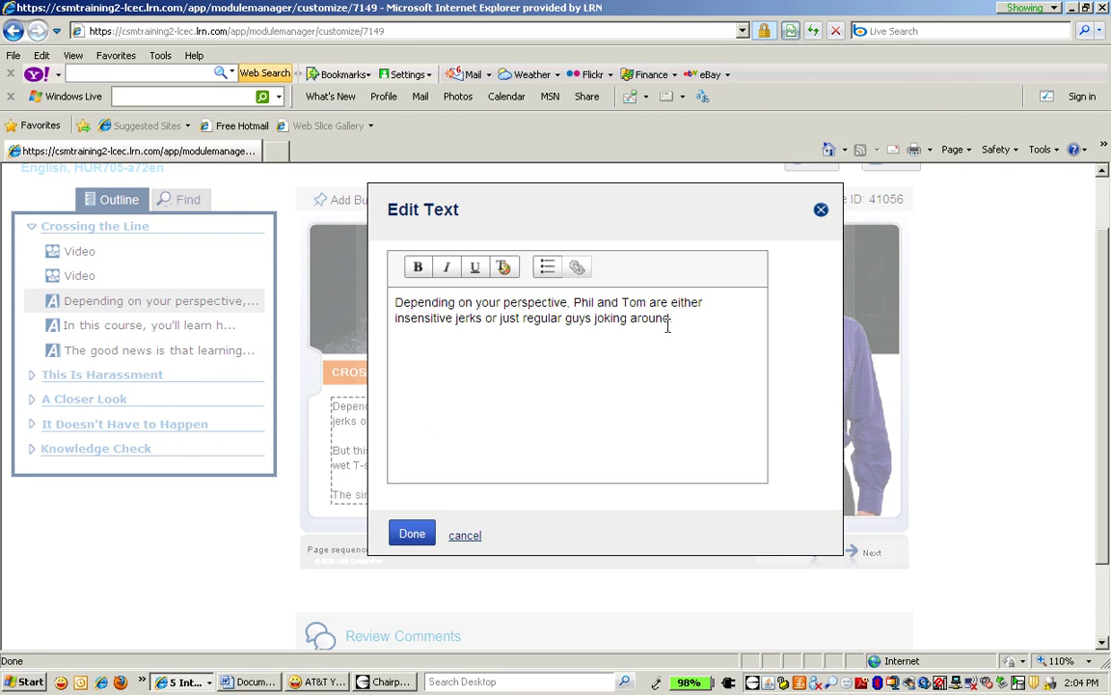
# Add a new paragraph reading "I am inserting my own text." after the remaining page text, followed by a line break.
pyautogui.press('Return')
pyautogui.write('I am inserting my')
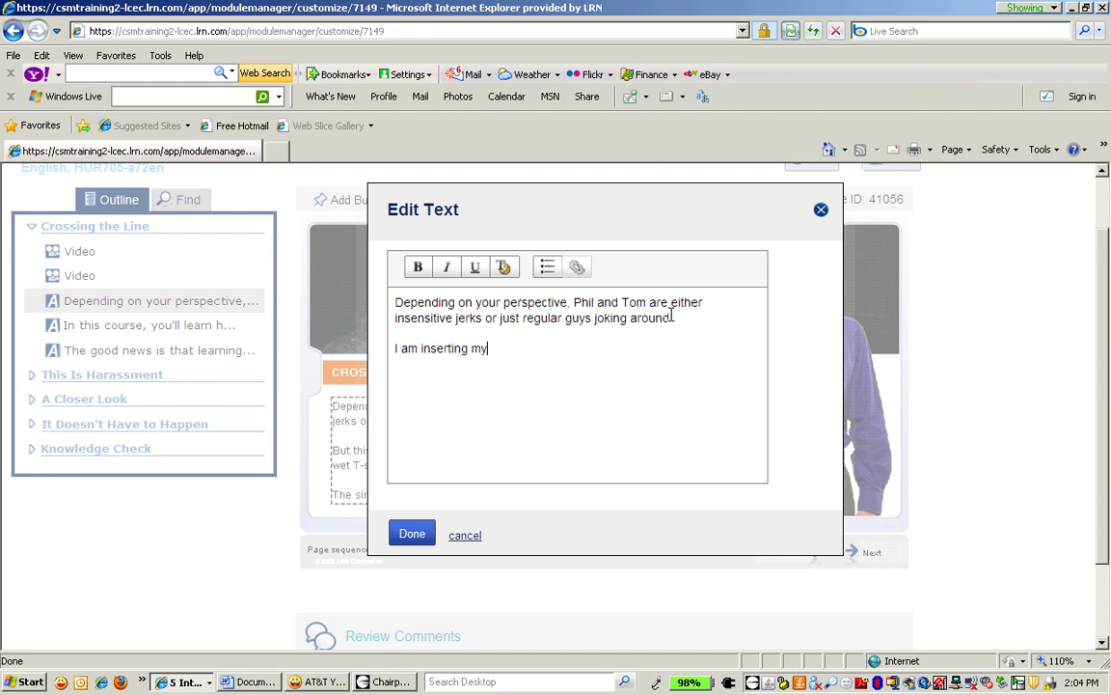
pyautogui.write(' own text.')
pyautogui.press('Return')
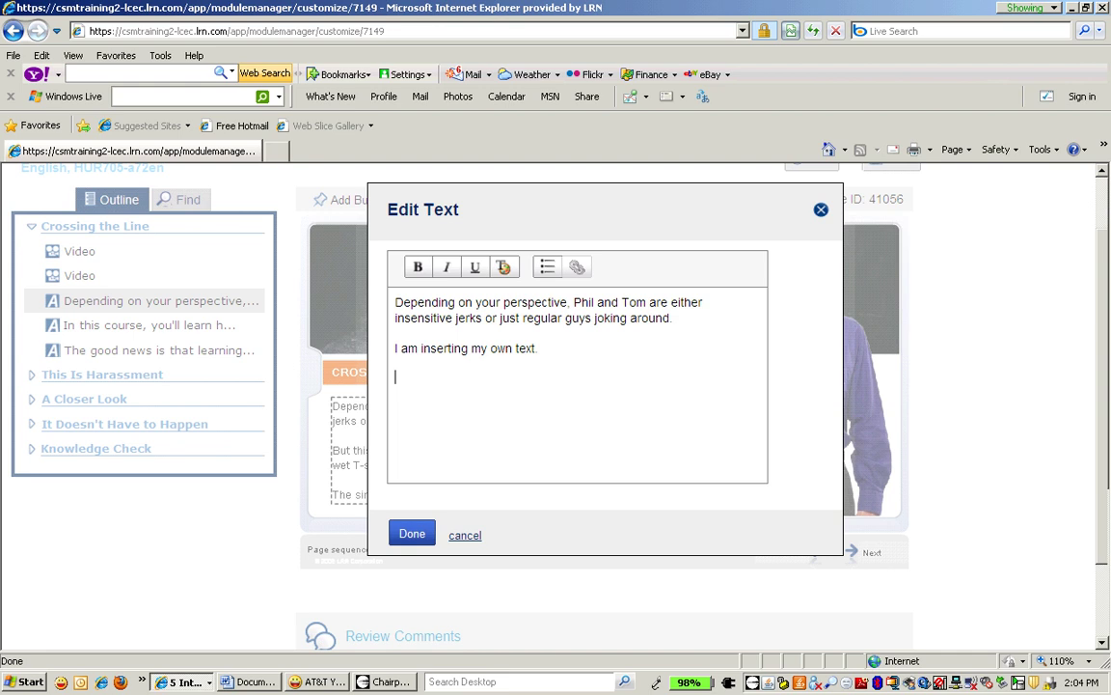
# Switch to the Word document containing the sample text and maximize its window.
pyautogui.hotkey('alt', 'Tab')
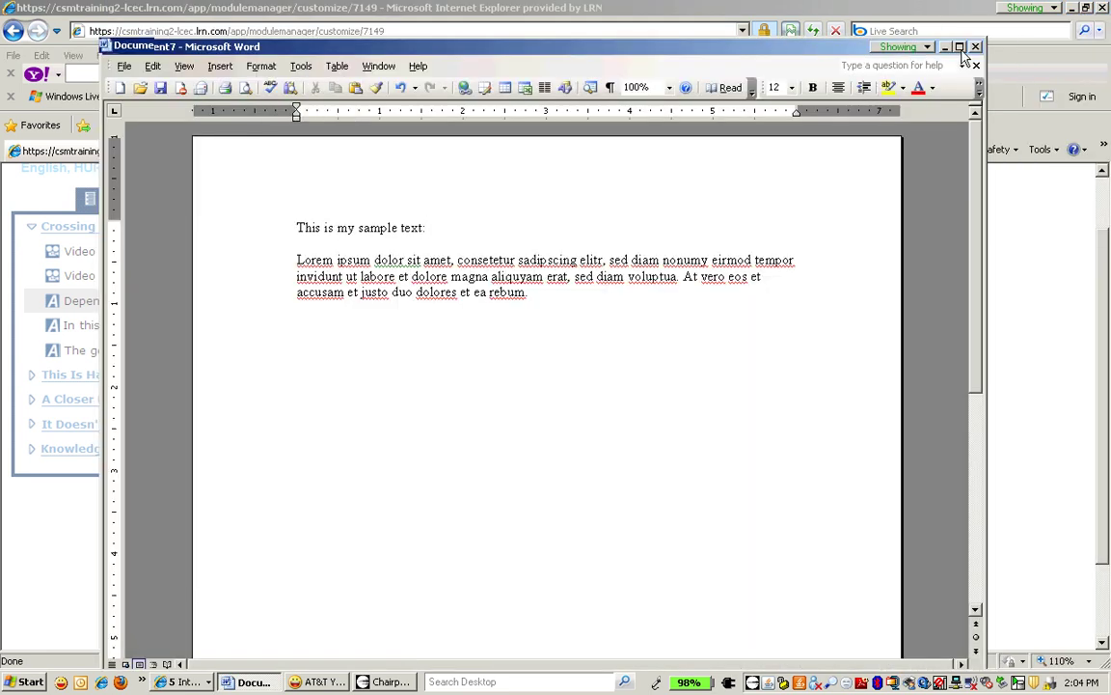
pyautogui.doubleClick(859, 47)
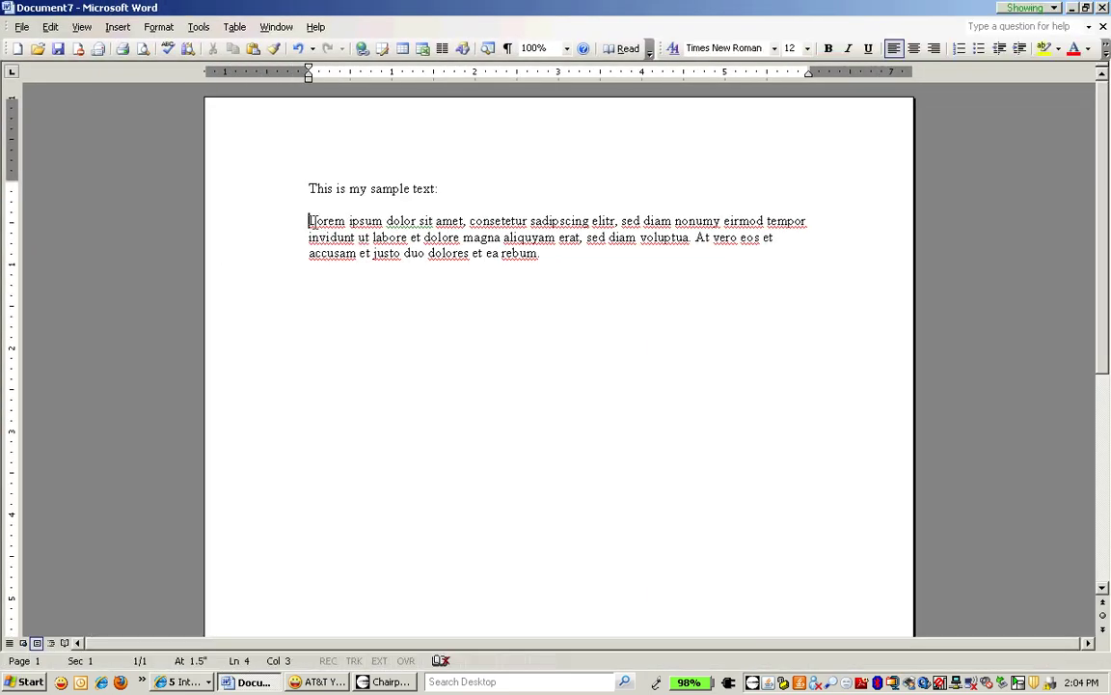
pyautogui.moveTo(308, 221); pyautogui.dragTo(550, 256)
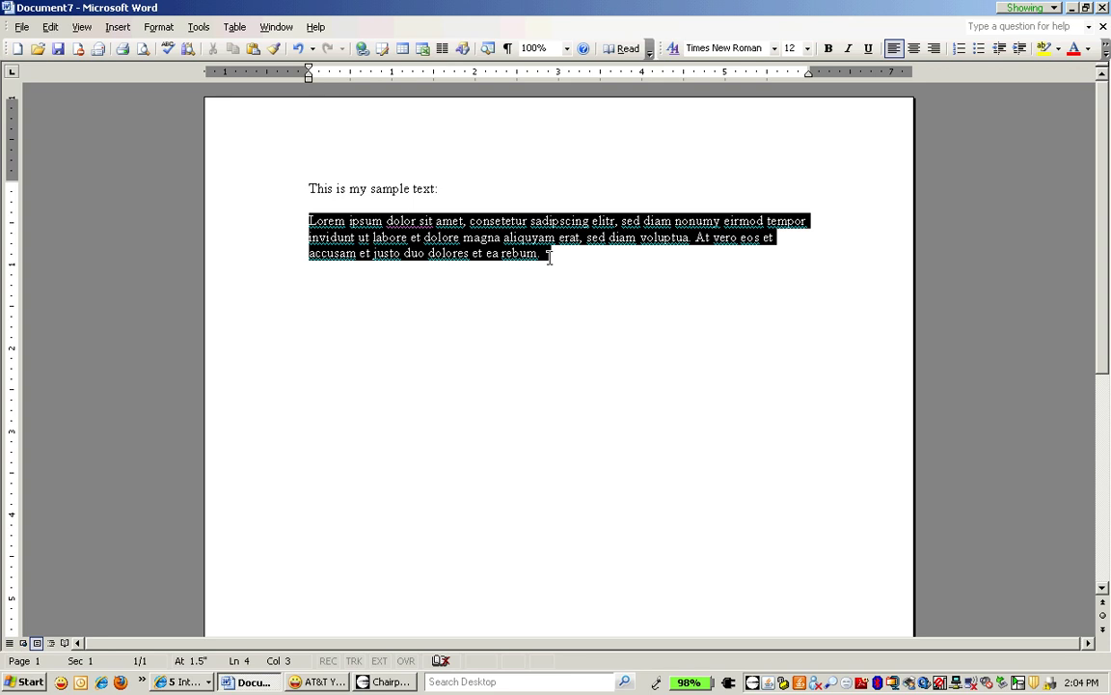
pyautogui.press('Left')
pyautogui.click(364, 238)
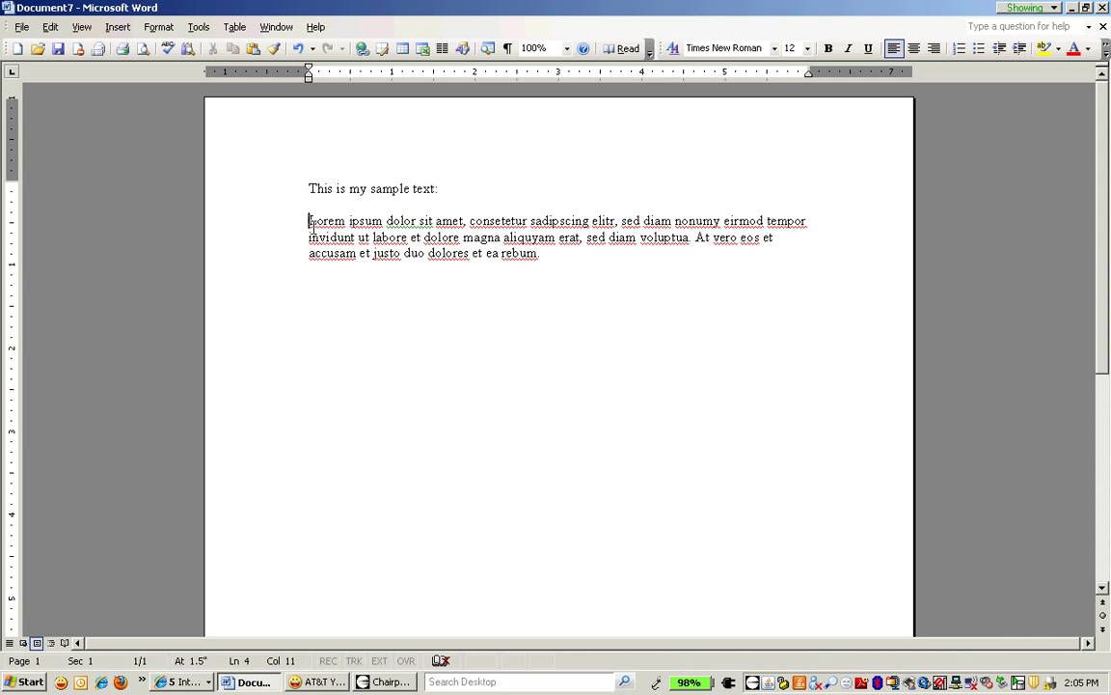
# Copy the whole Lorem ipsum paragraph from the Word document and clear the selection.
pyautogui.moveTo(308, 220); pyautogui.dragTo(545, 252)
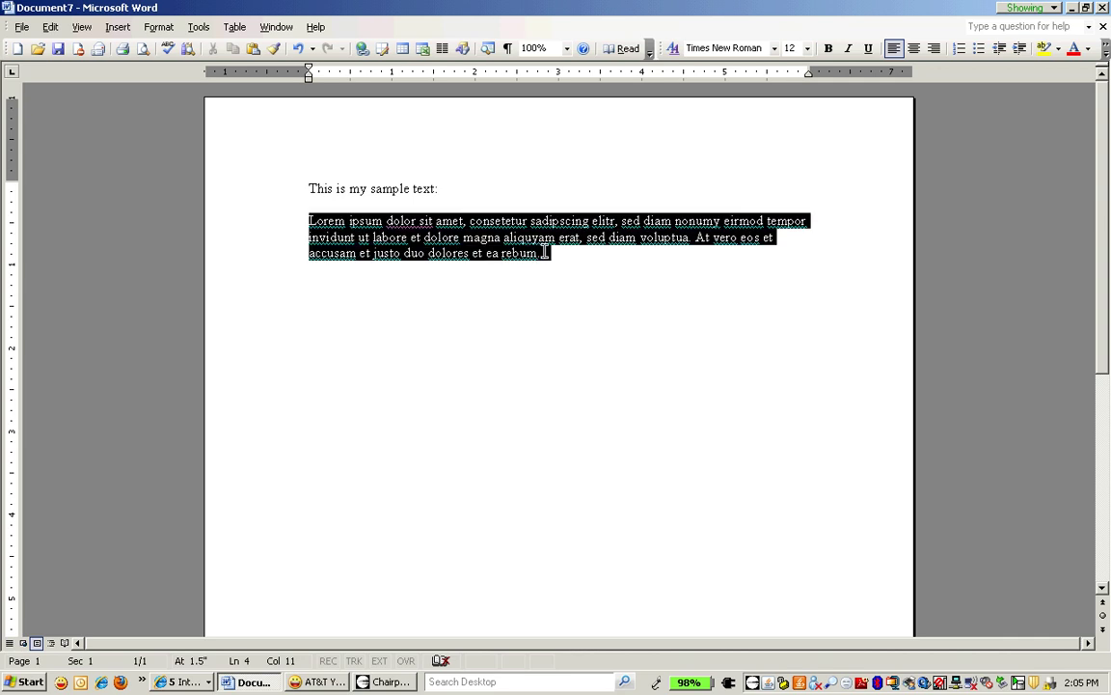
pyautogui.click(50, 27)
pyautogui.click(72, 68)
pyautogui.click(368, 230)
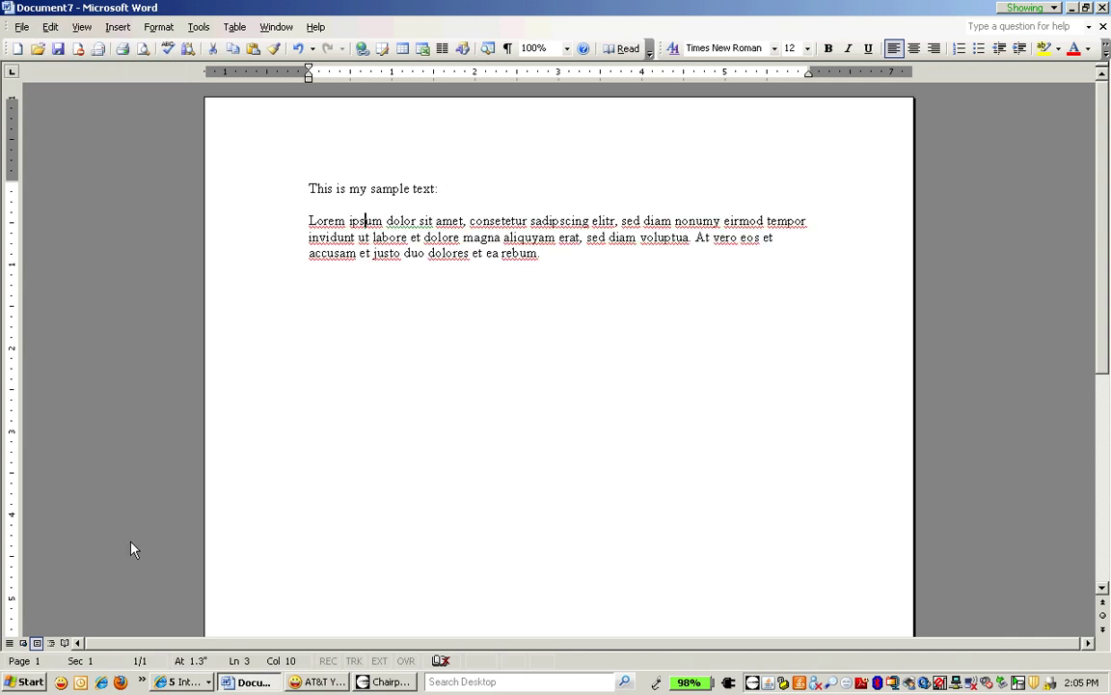
# Launch Notepad with the Windows Run command notepad.
pyautogui.click(12, 685)
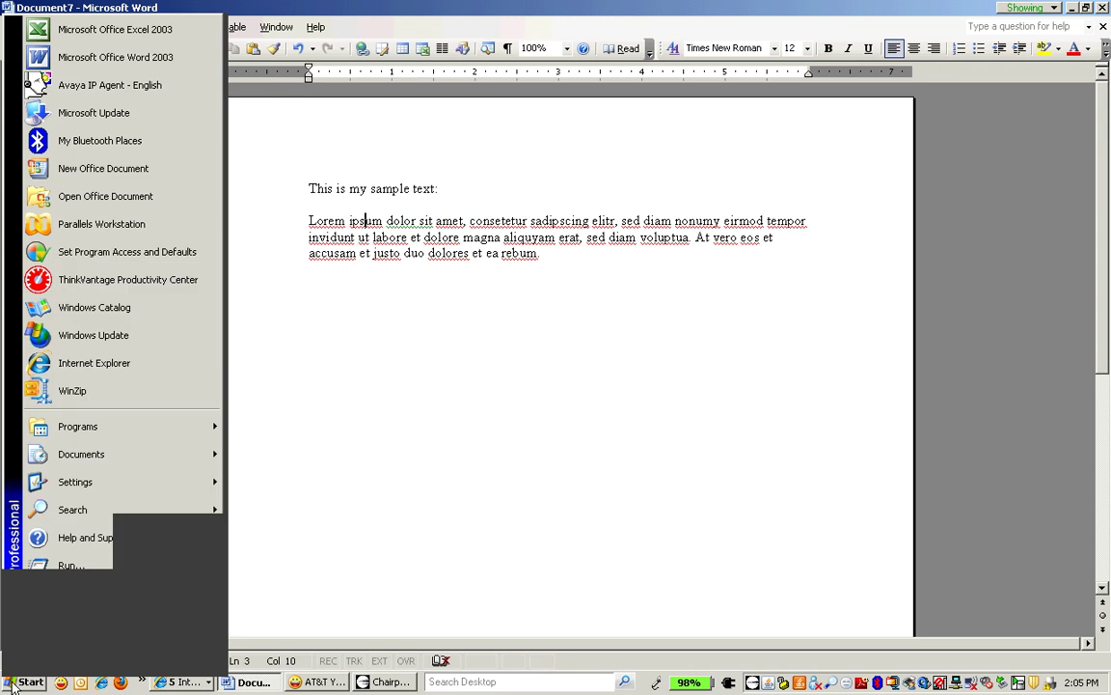
pyautogui.click(77, 568)
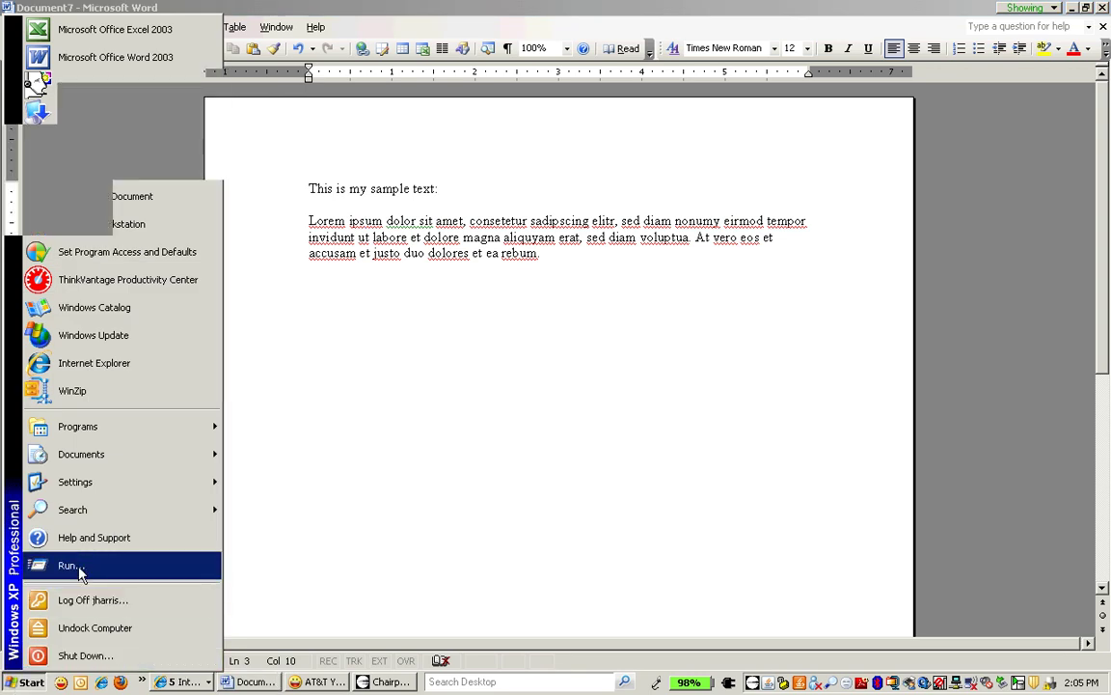
pyautogui.write('notepad')
pyautogui.doubleClick(101, 591)
pyautogui.write('notepad')
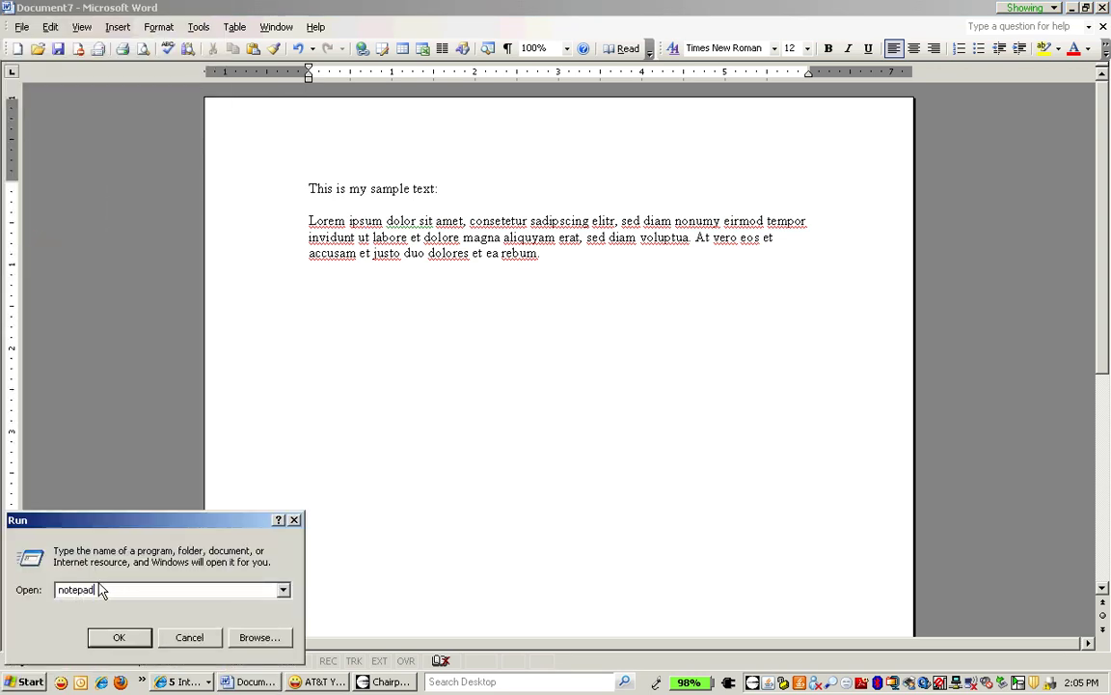
pyautogui.press('Return')
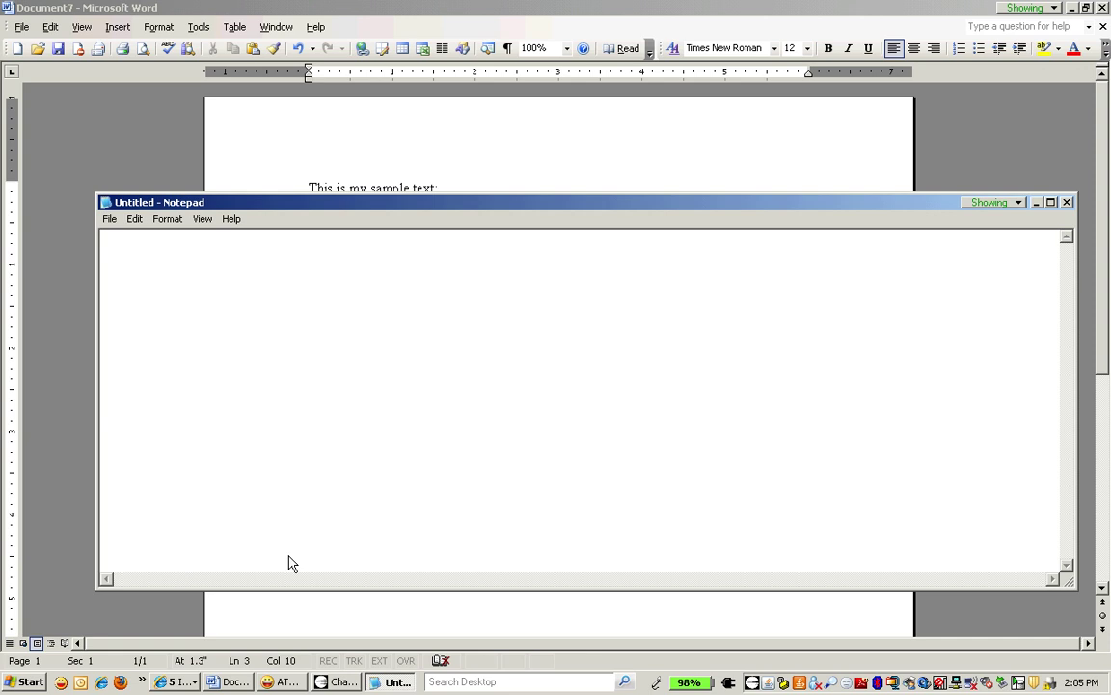
# Maximize the Notepad window and paste the copied Lorem ipsum paragraph into it.
pyautogui.click(1051, 202)
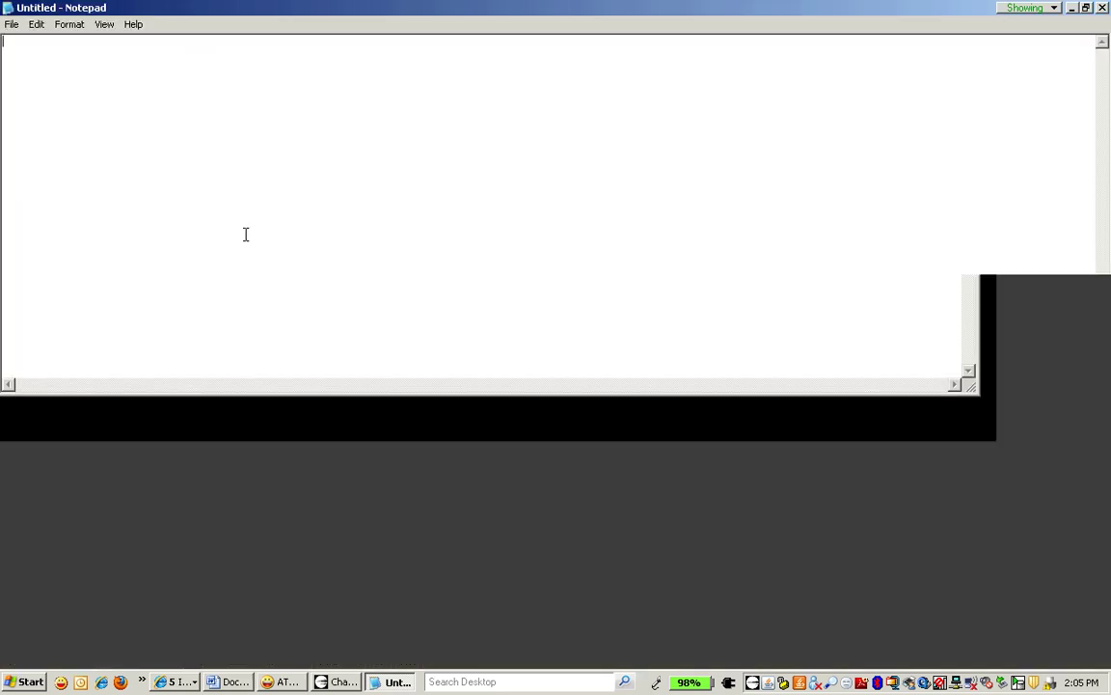
pyautogui.click(36, 24)
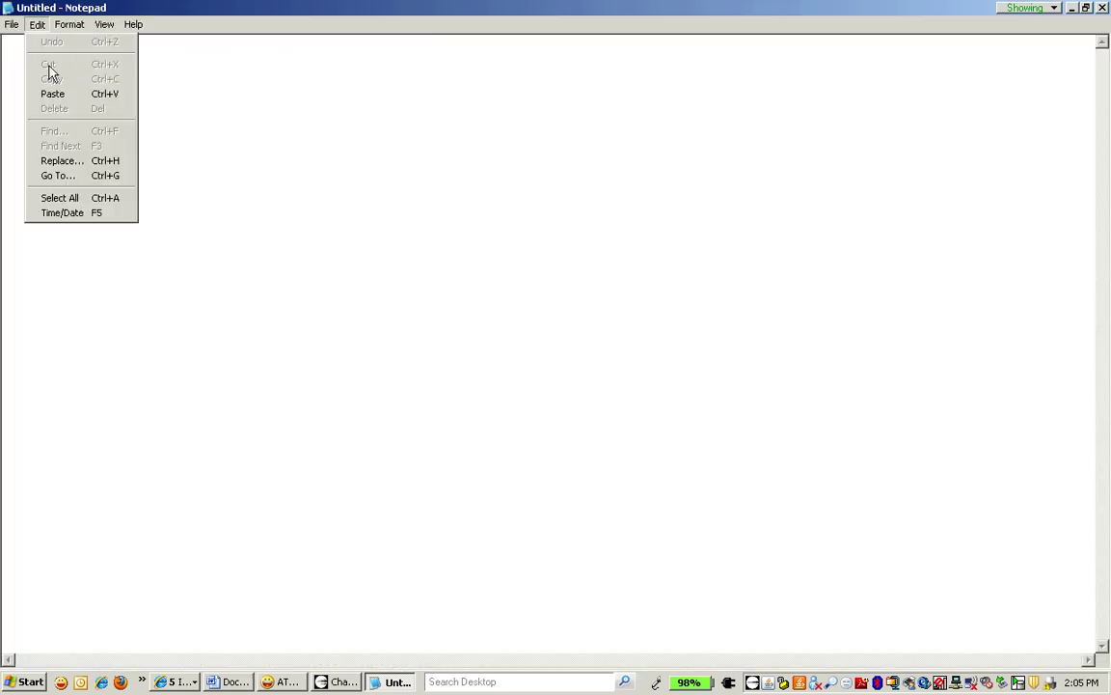
pyautogui.click(48, 93)
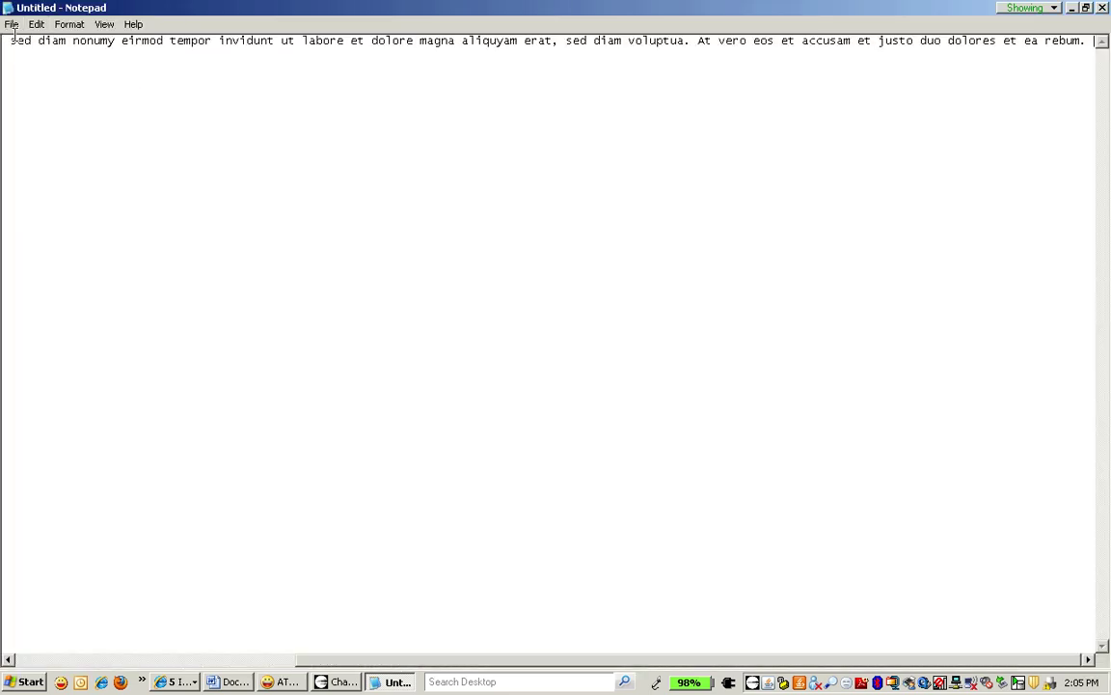
# Copy the plain text in Notepad from "sed diam nonumy" through "et ea rebum.".
pyautogui.moveTo(36, 41); pyautogui.dragTo(4, 49)
pyautogui.click(49, 41)
pyautogui.moveTo(1088, 41); pyautogui.dragTo(4, 37)
pyautogui.click(36, 24)
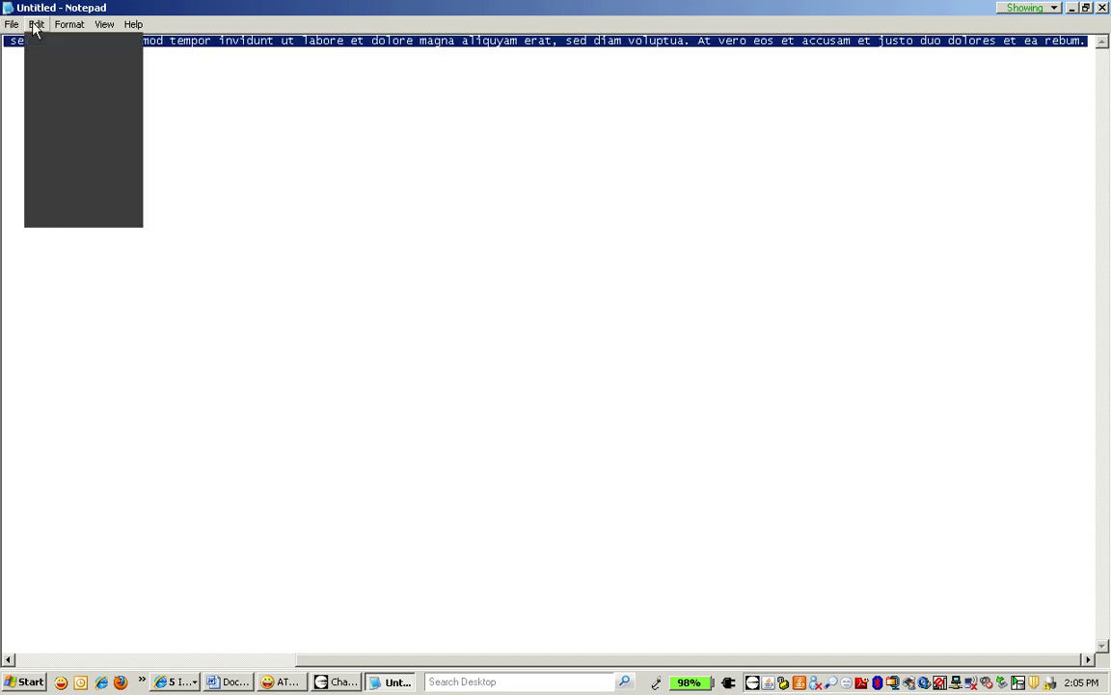
pyautogui.click(44, 76)
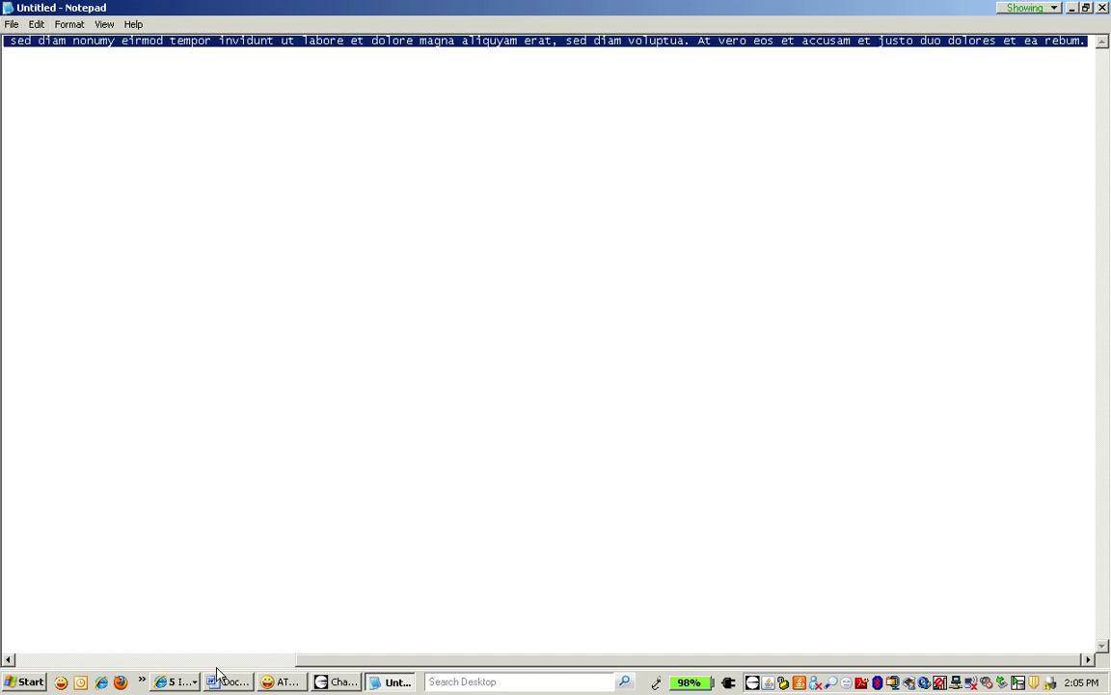
# Switch to the module customization page in Internet Explorer and paste the plain text below "I am inserting my own text.".
pyautogui.click(178, 680)
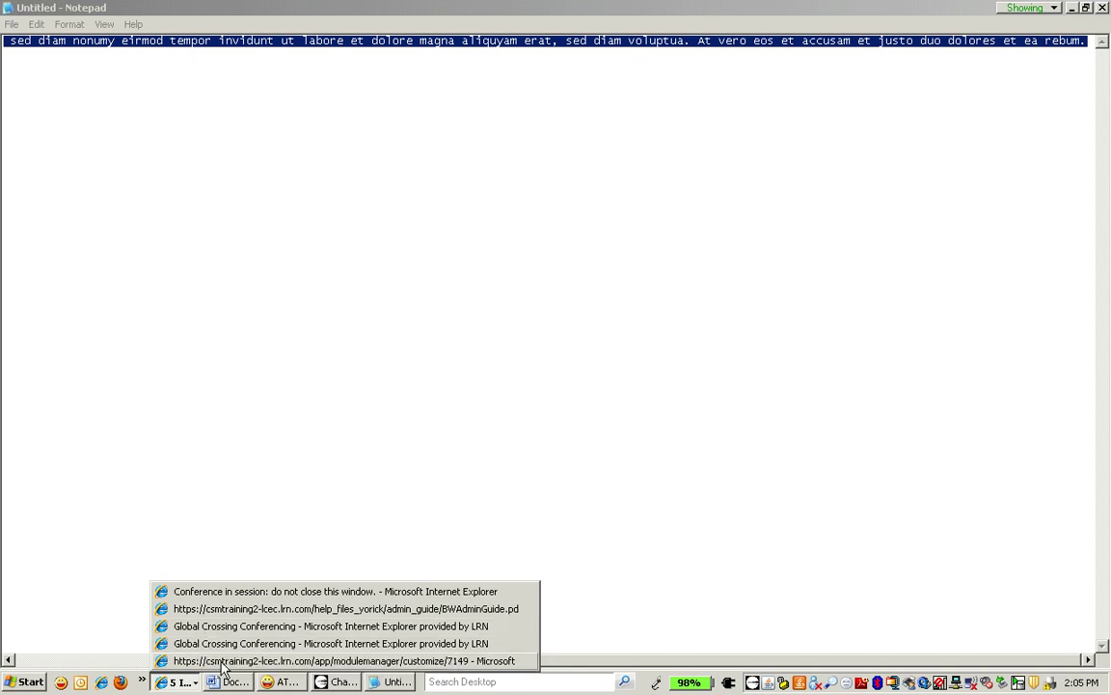
pyautogui.click(202, 607)
pyautogui.click(183, 681)
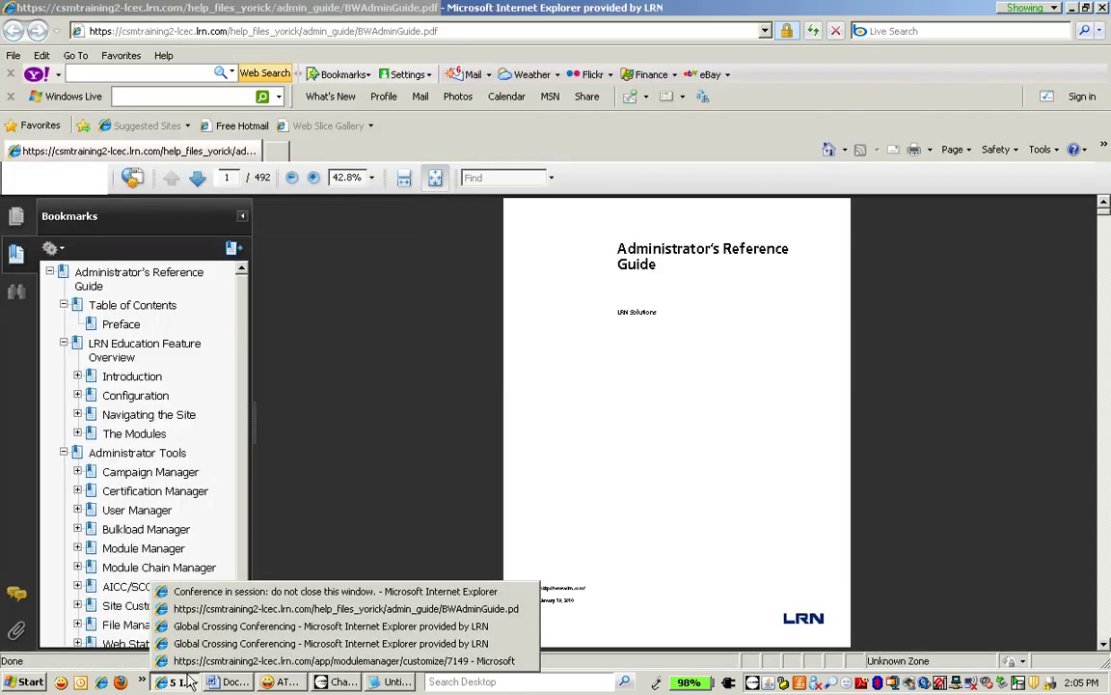
pyautogui.click(241, 657)
pyautogui.click(402, 375)
pyautogui.rightClick(402, 376)
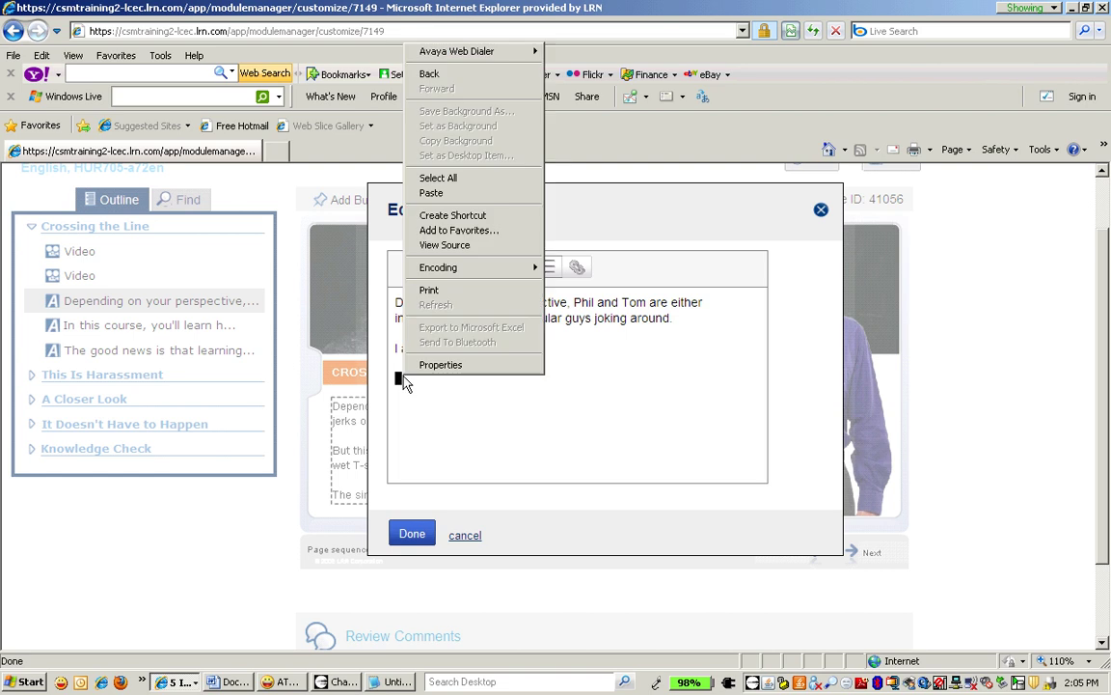
pyautogui.click(430, 192)
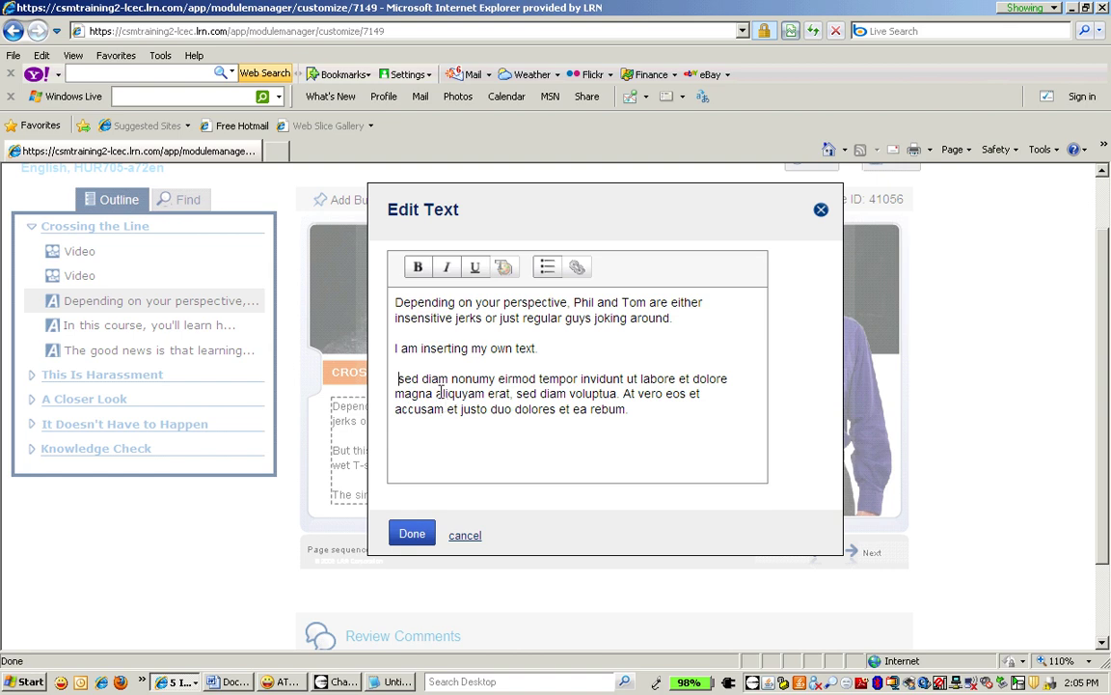
# Make the pasted text from "sed diam nonumy" through "magna aliquyam erat" bold.
pyautogui.moveTo(399, 379); pyautogui.dragTo(509, 394)
pyautogui.click(417, 267)
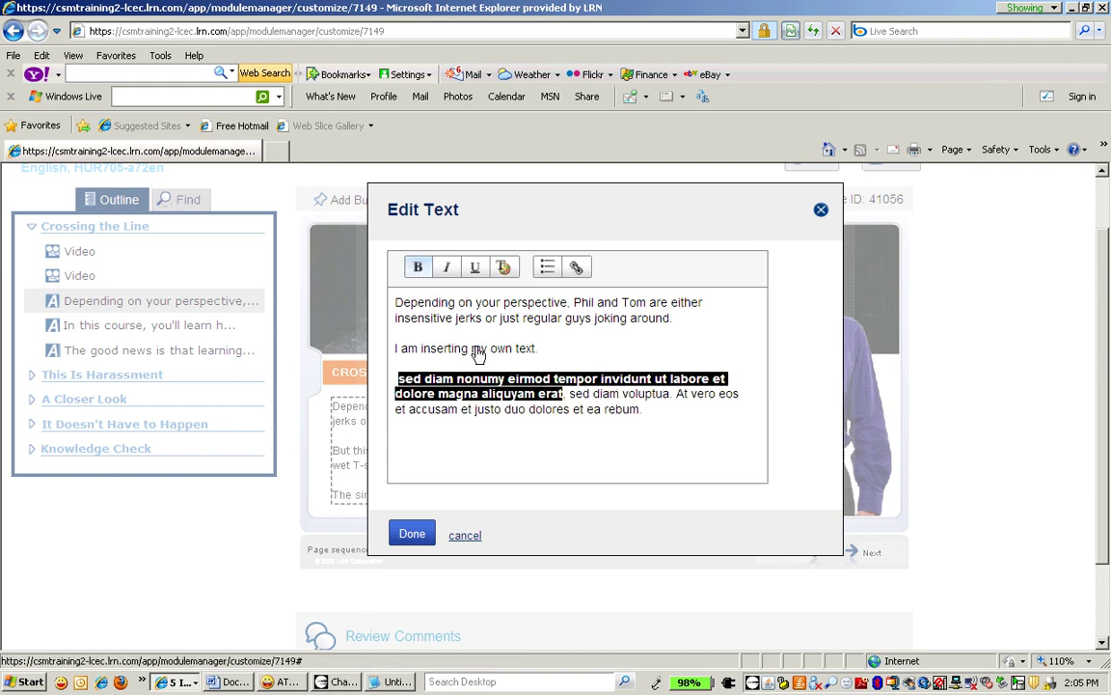
pyautogui.click(495, 351)
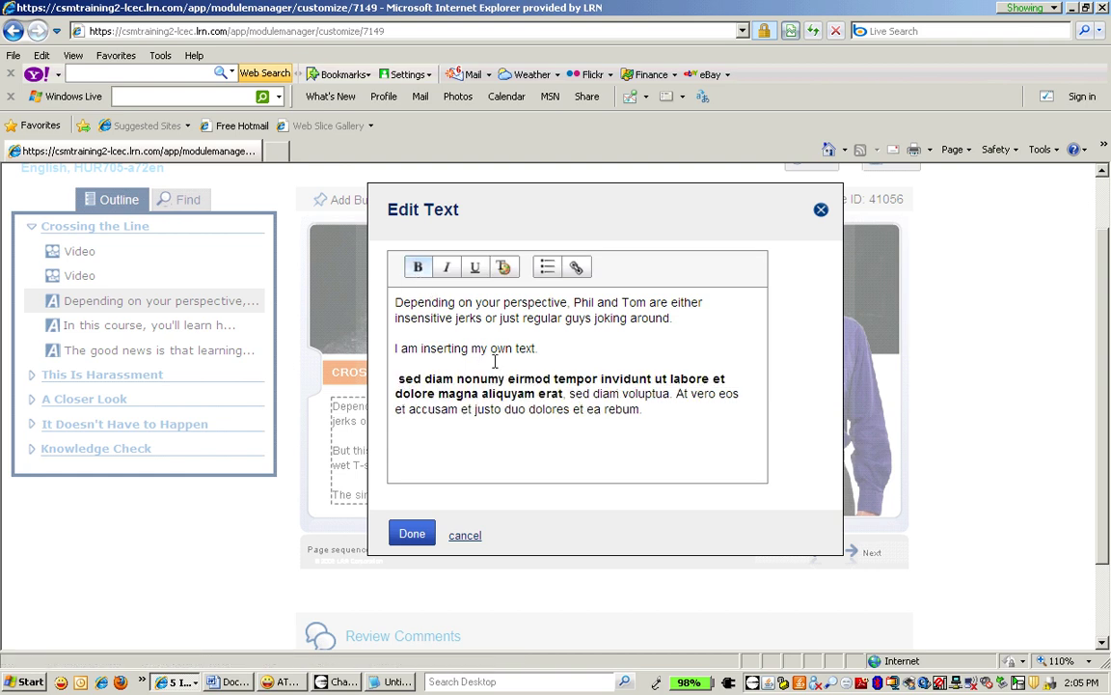
# Color the word "duo" in the pasted paragraph red with the text color tool.
pyautogui.doubleClick(516, 409)
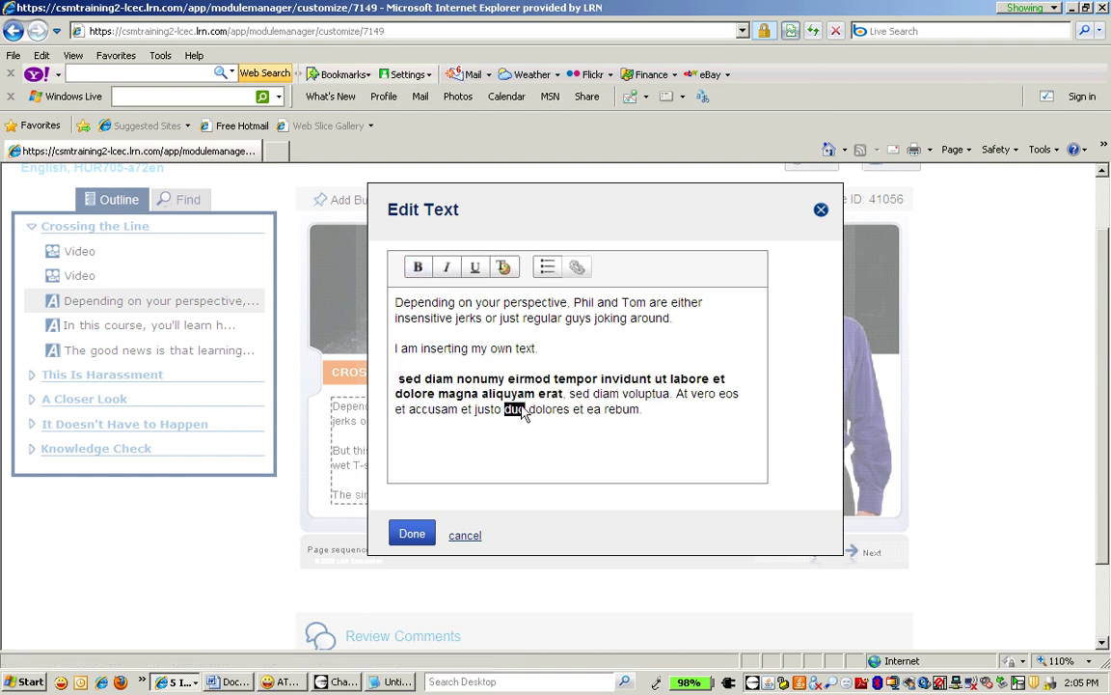
pyautogui.click(503, 268)
pyautogui.click(518, 396)
pyautogui.click(417, 378)
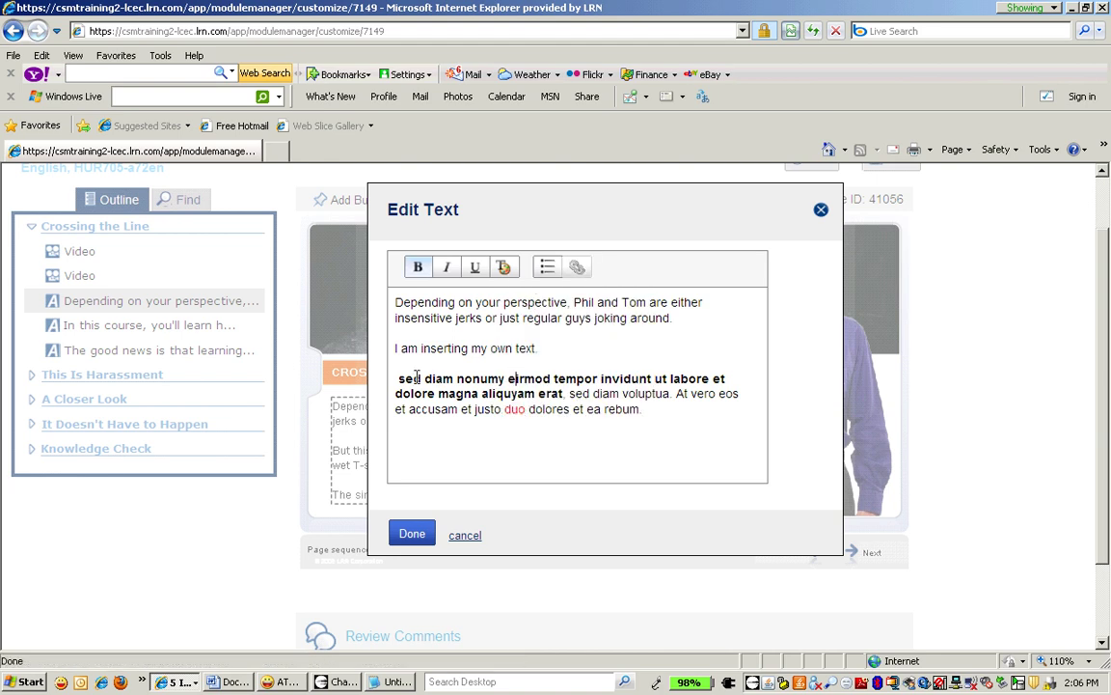
# Add a new paragraph reading "This is my link." after the pasted text.
pyautogui.click(649, 409)
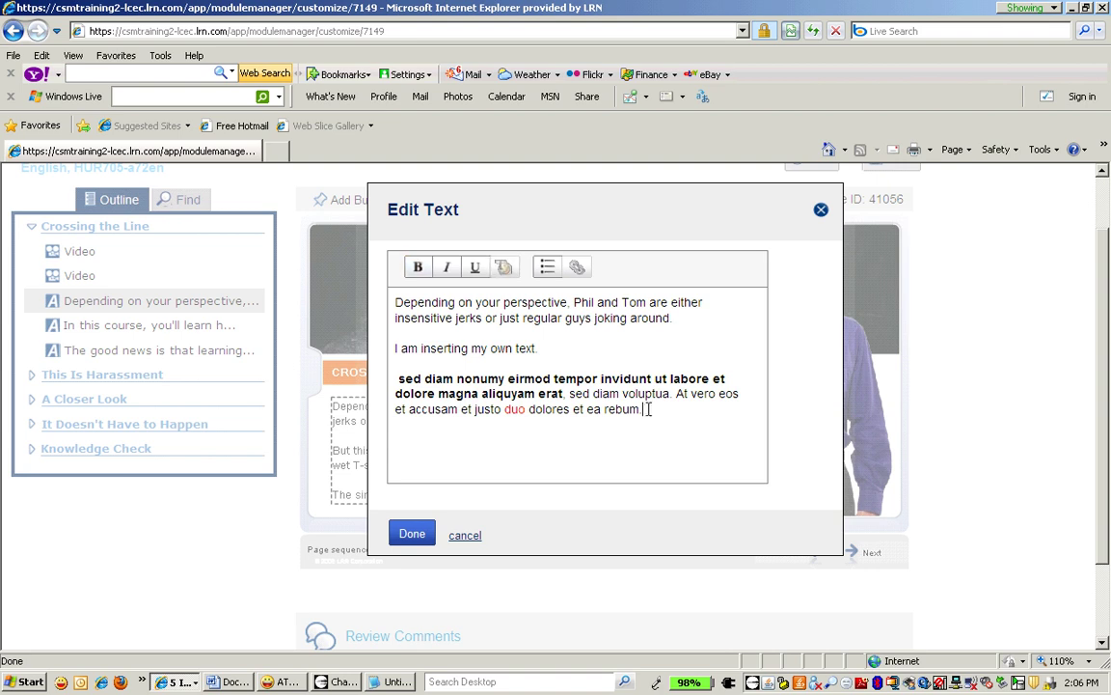
pyautogui.write('This is my link')
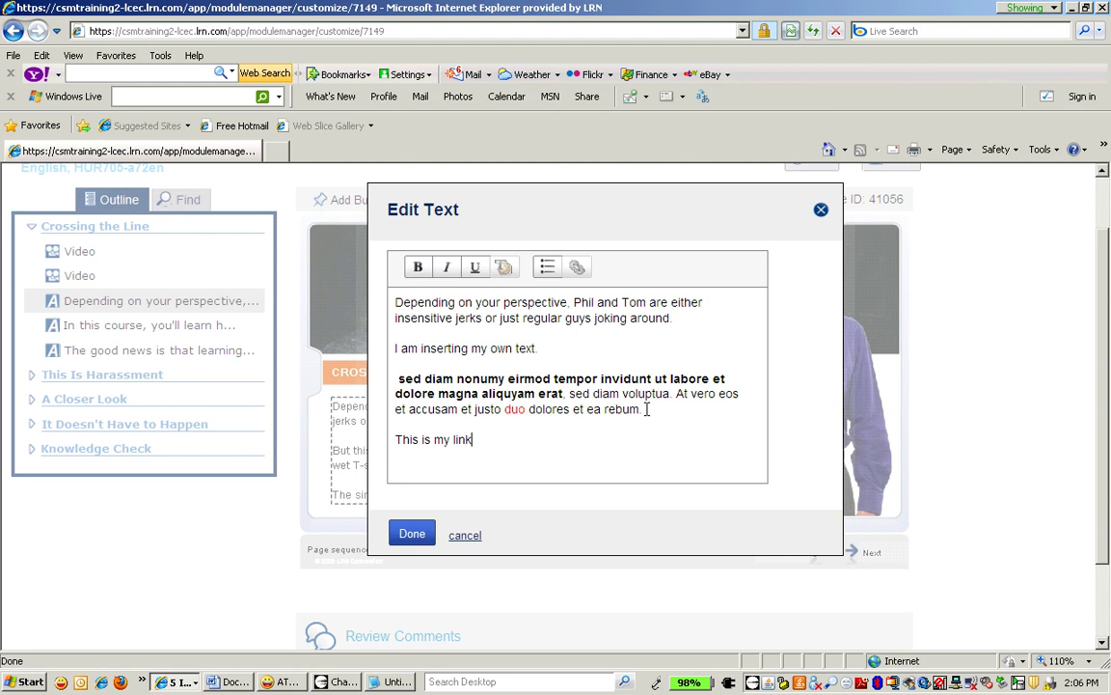
pyautogui.press('BackSpace')
pyautogui.moveTo(453, 441); pyautogui.dragTo(472, 441)
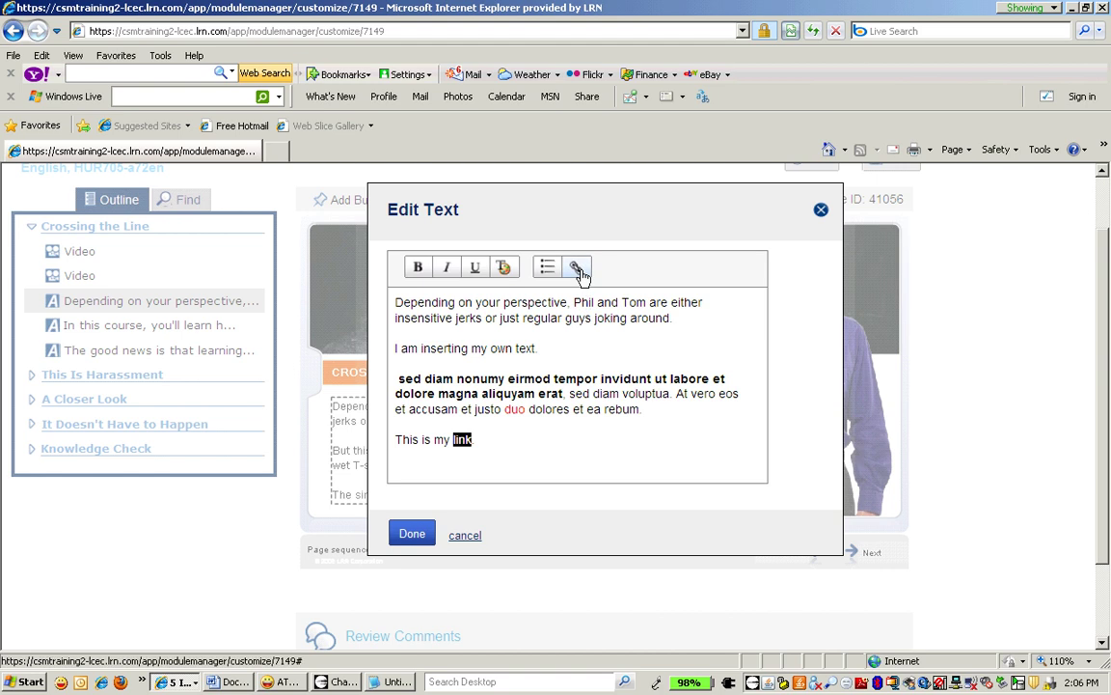
pyautogui.click(577, 270)
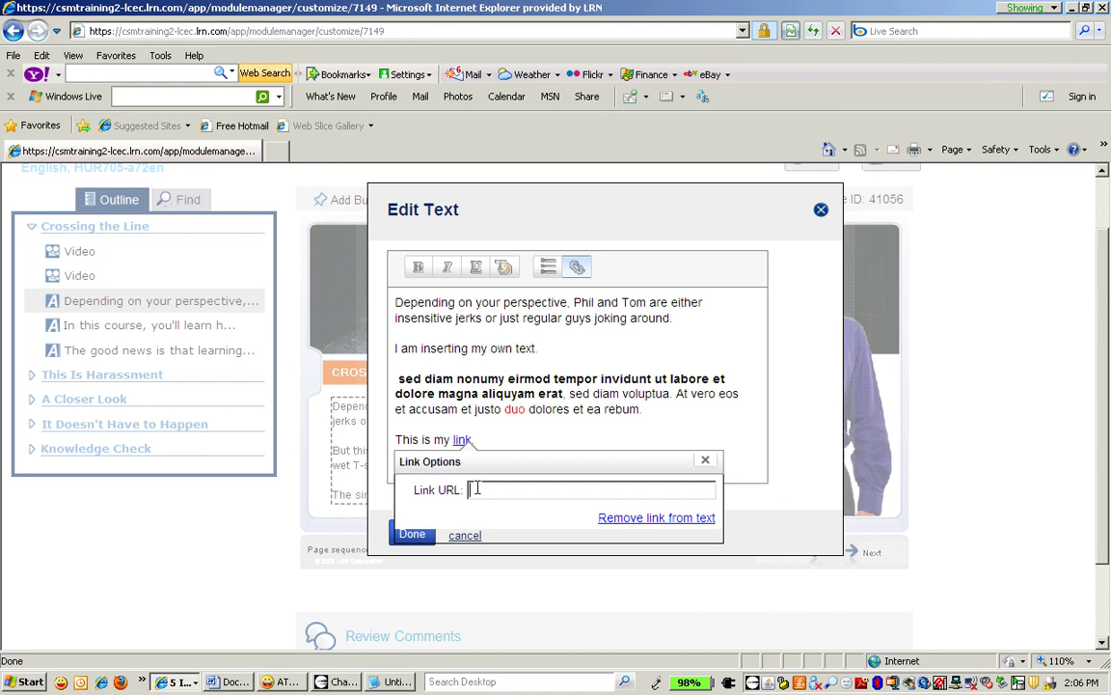
pyautogui.click(705, 459)
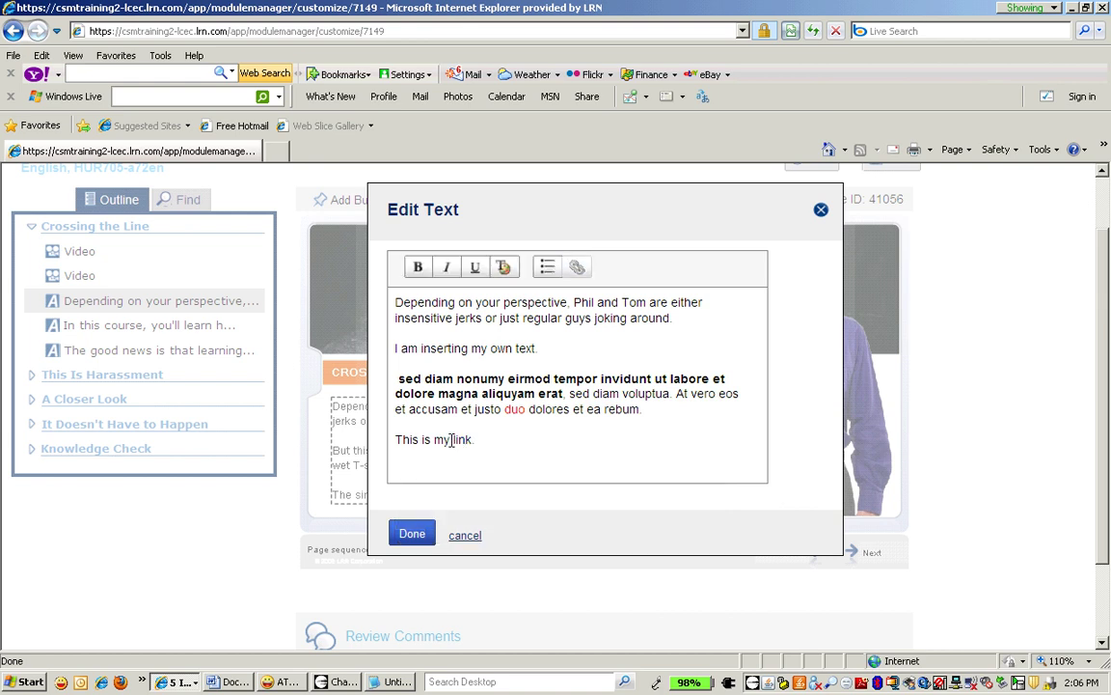
pyautogui.moveTo(452, 440); pyautogui.dragTo(472, 440)
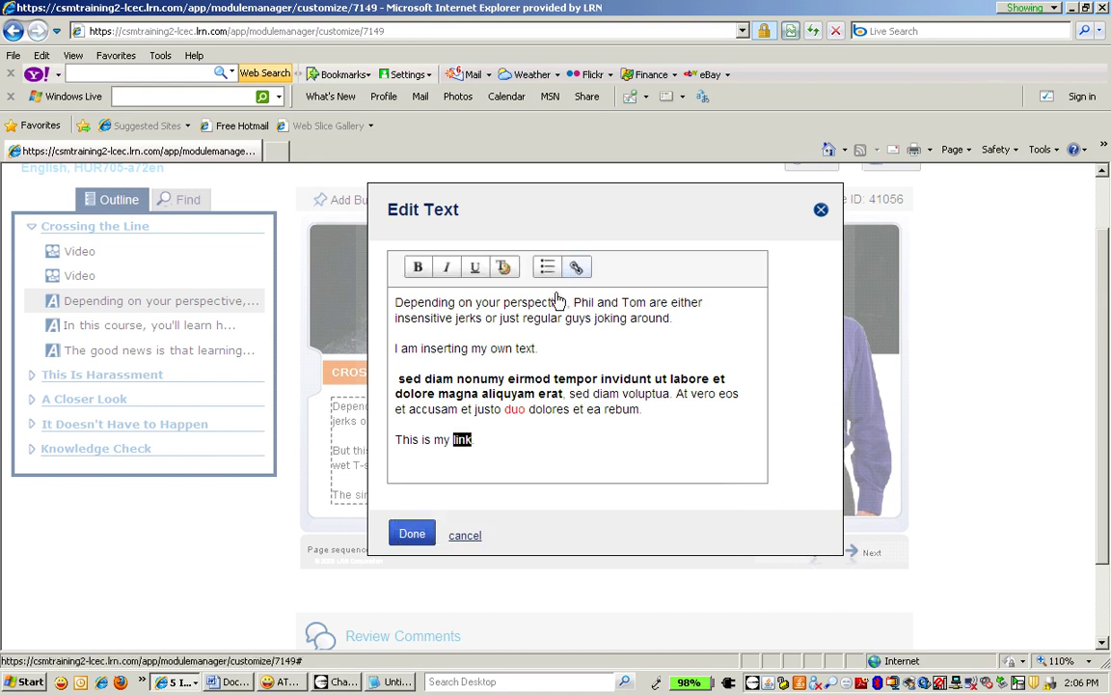
pyautogui.click(576, 266)
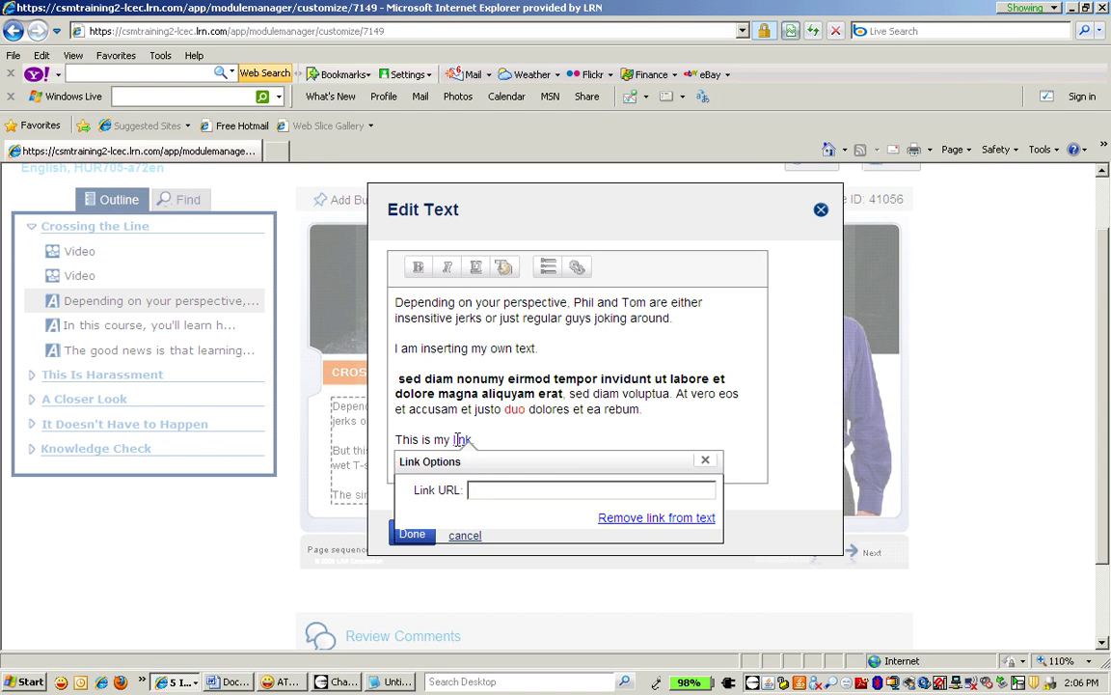
pyautogui.click(485, 489)
pyautogui.write('www.yahoo.com')
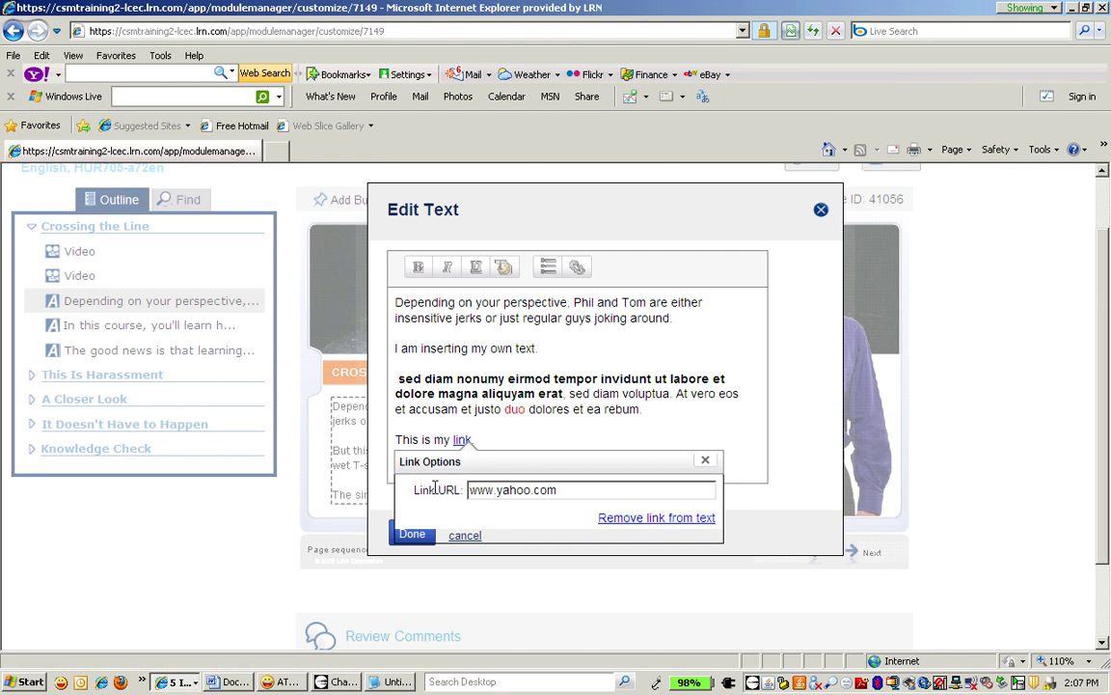
pyautogui.click(705, 462)
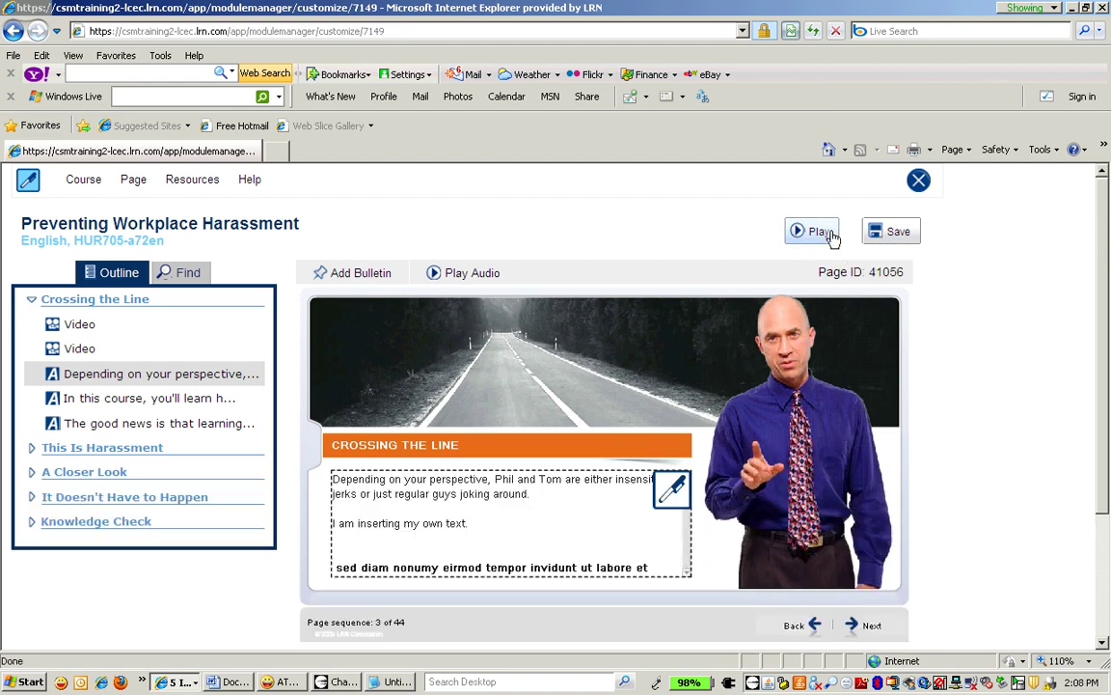
# Play the edited Crossing the Line page and test its link in the course preview window.
pyautogui.click(827, 233)
pyautogui.moveTo(100, 27); pyautogui.dragTo(416, 64)
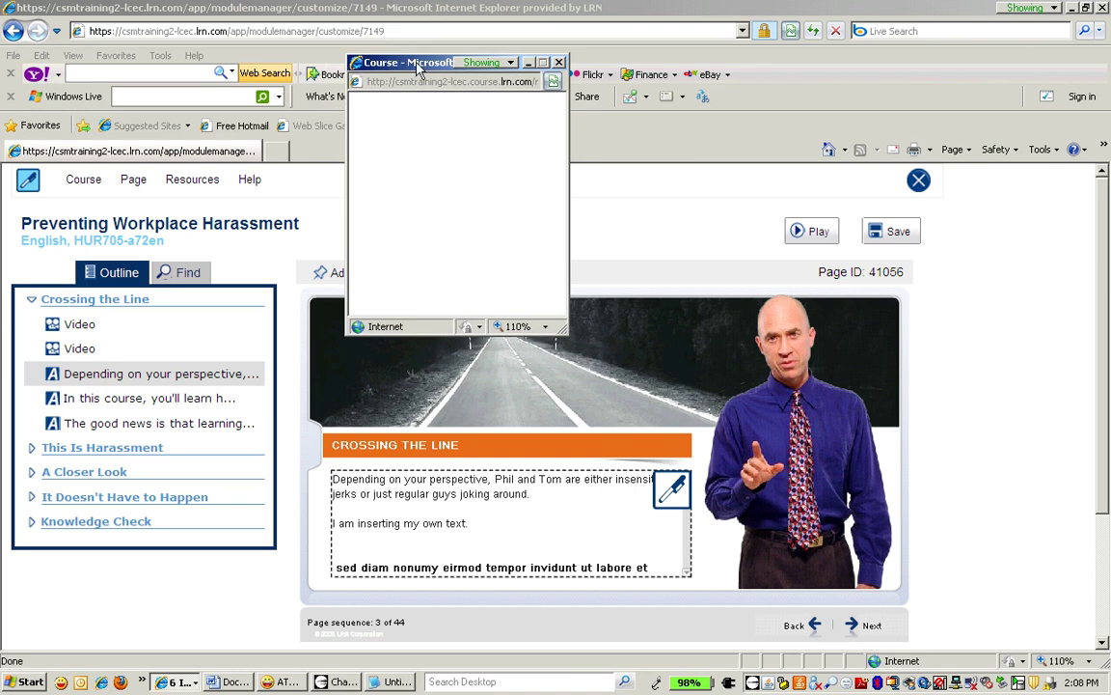
pyautogui.moveTo(376, 63); pyautogui.dragTo(240, 91)
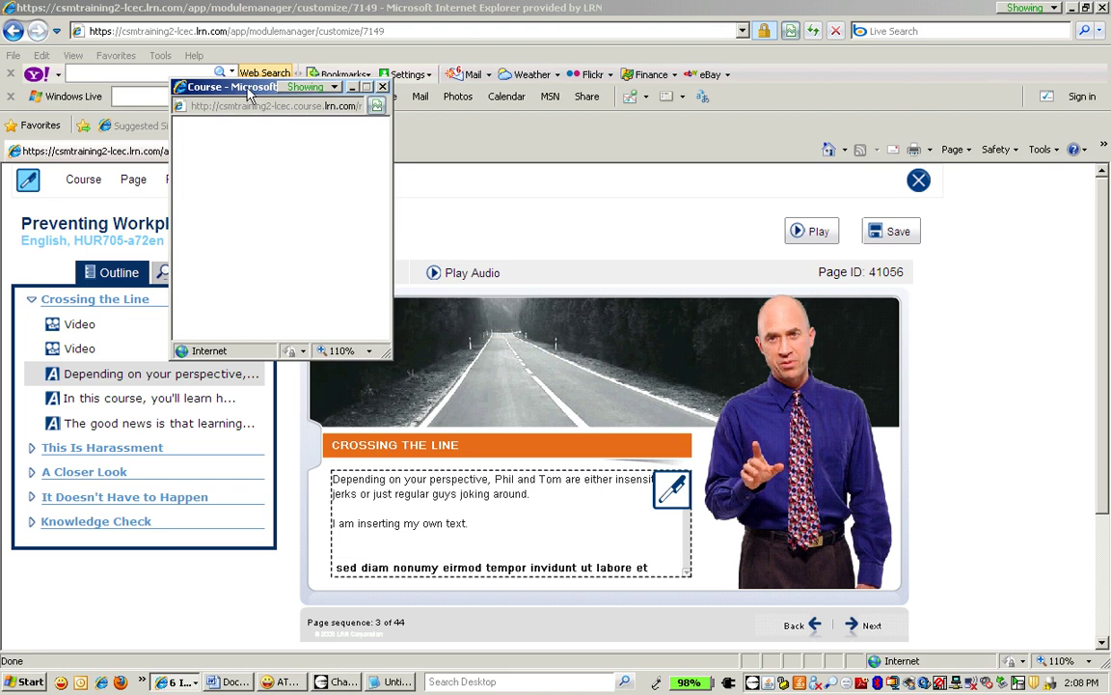
pyautogui.click(383, 89)
pyautogui.scroll(-1, 959, 359)
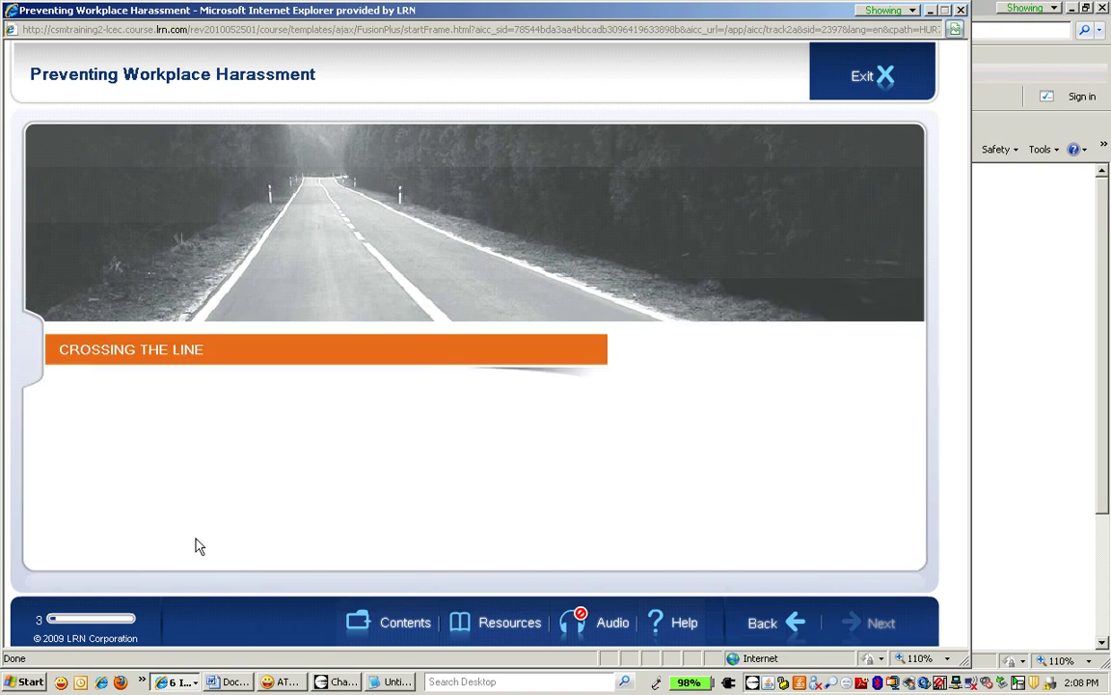
pyautogui.click(128, 540)
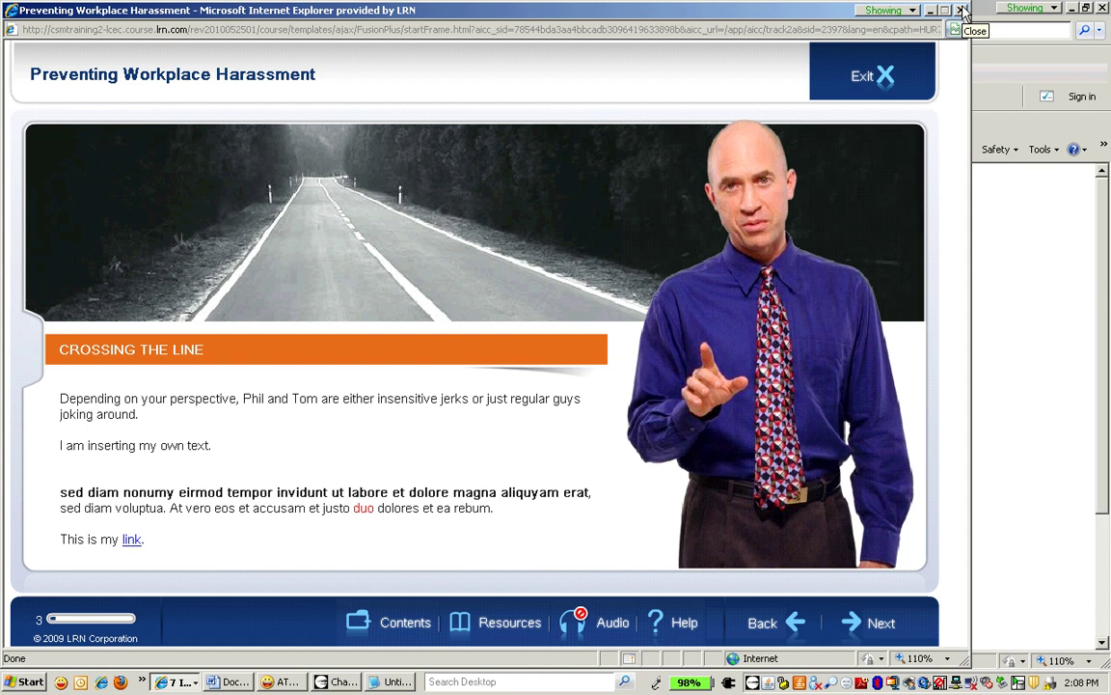
pyautogui.click(963, 11)
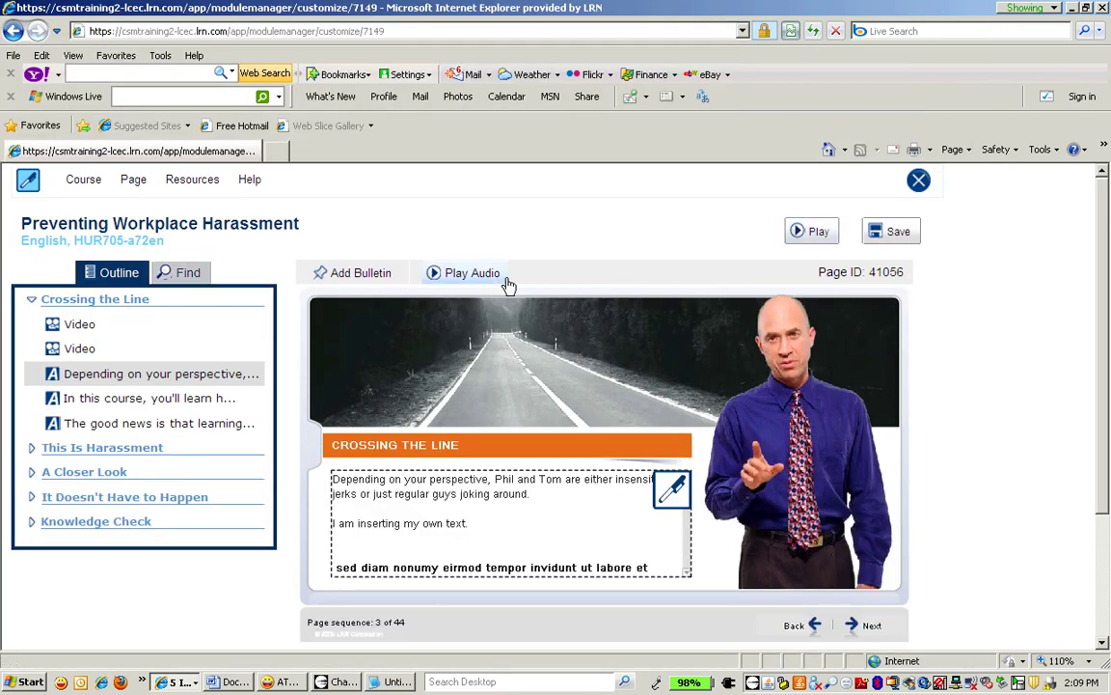
# Open the first page of the What Is Harassment? topic under This Is Harassment in the course outline.
pyautogui.click(31, 448)
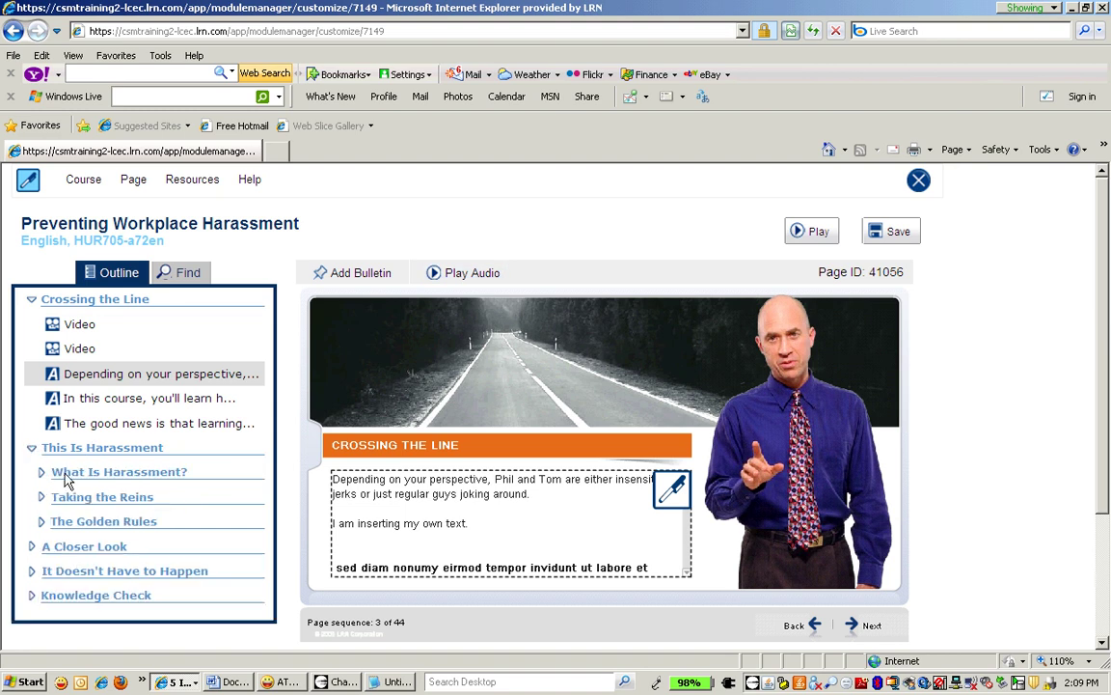
pyautogui.click(67, 475)
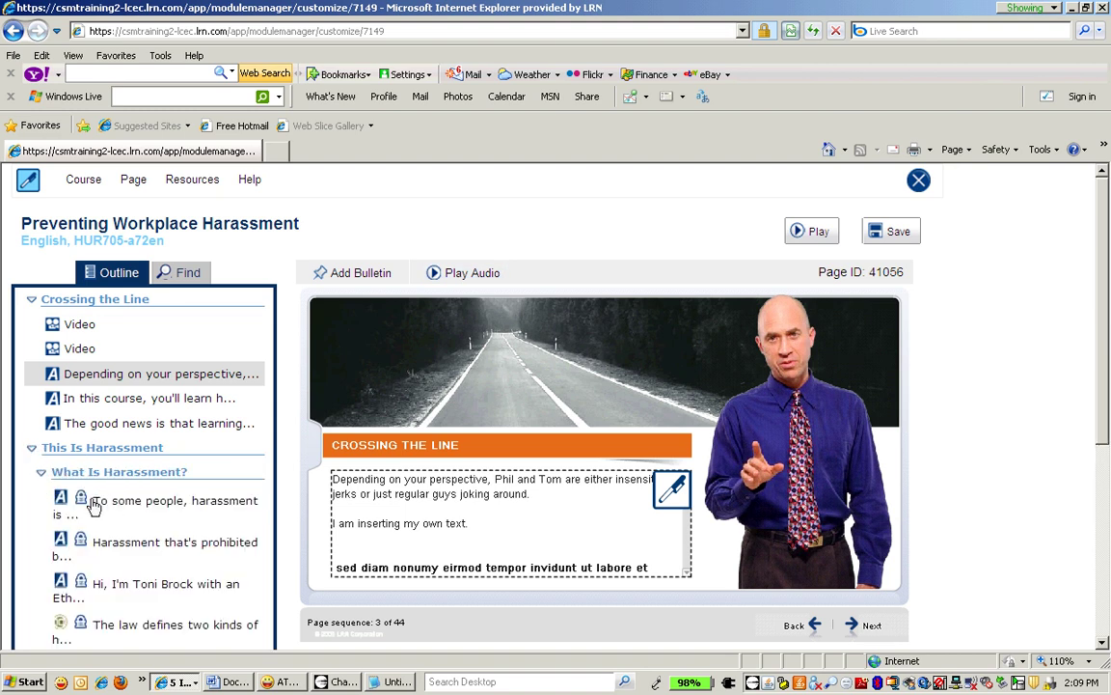
pyautogui.click(84, 501)
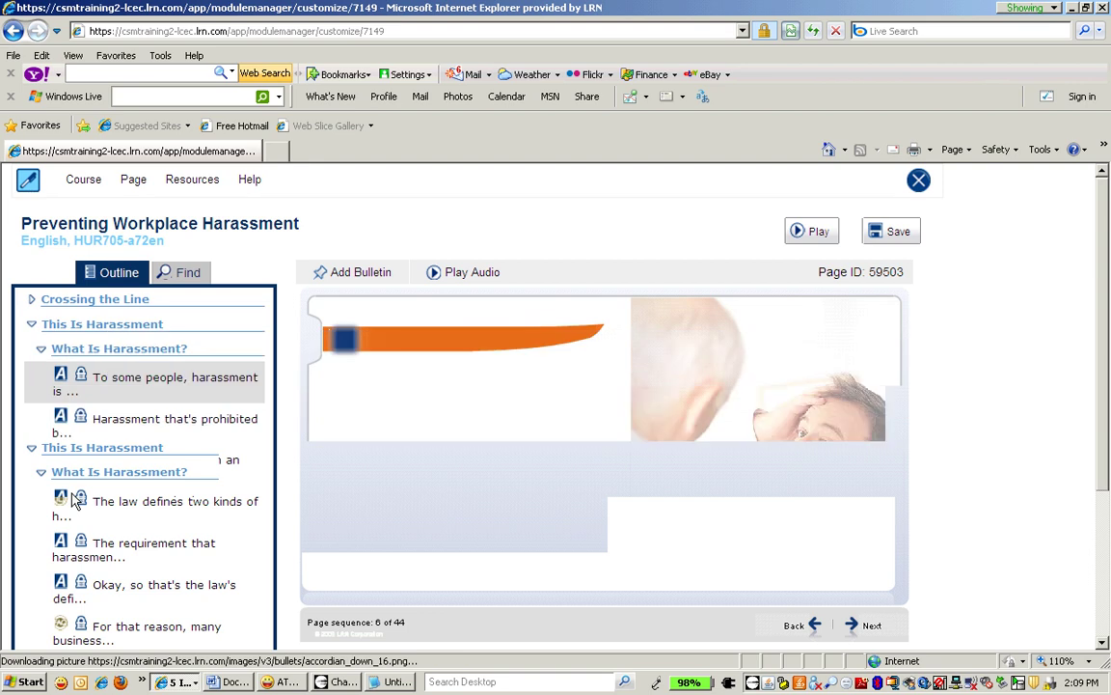
# Insert a new page before the current What Is Harassment? page, using the second page type.
pyautogui.click(187, 185)
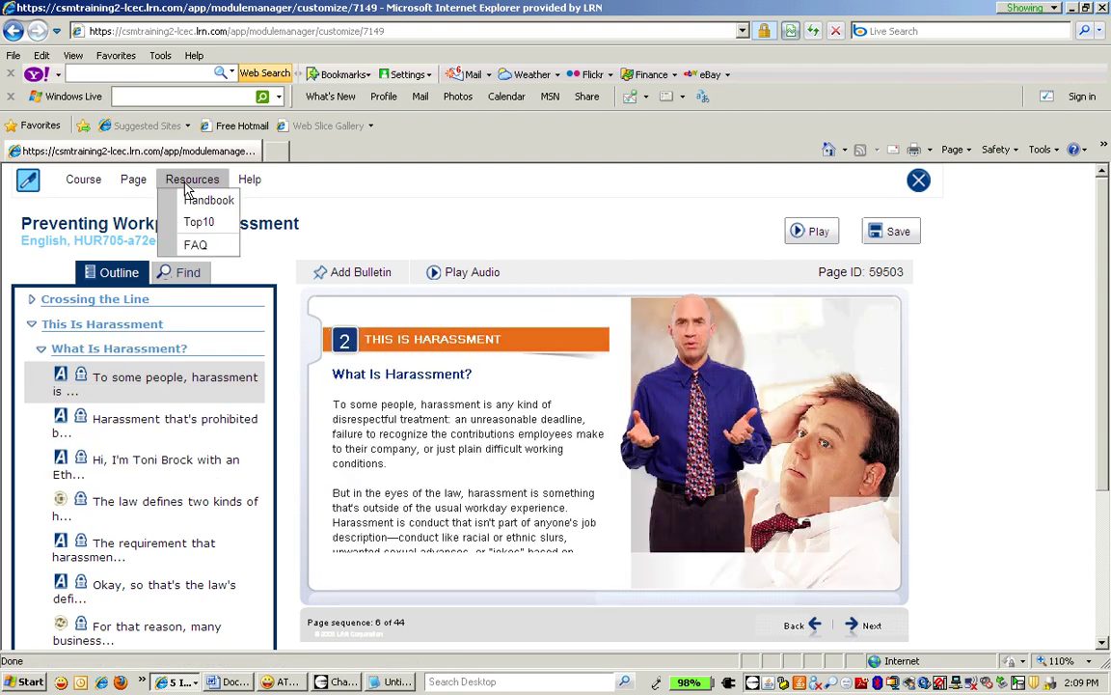
pyautogui.click(133, 180)
pyautogui.moveTo(147, 202)
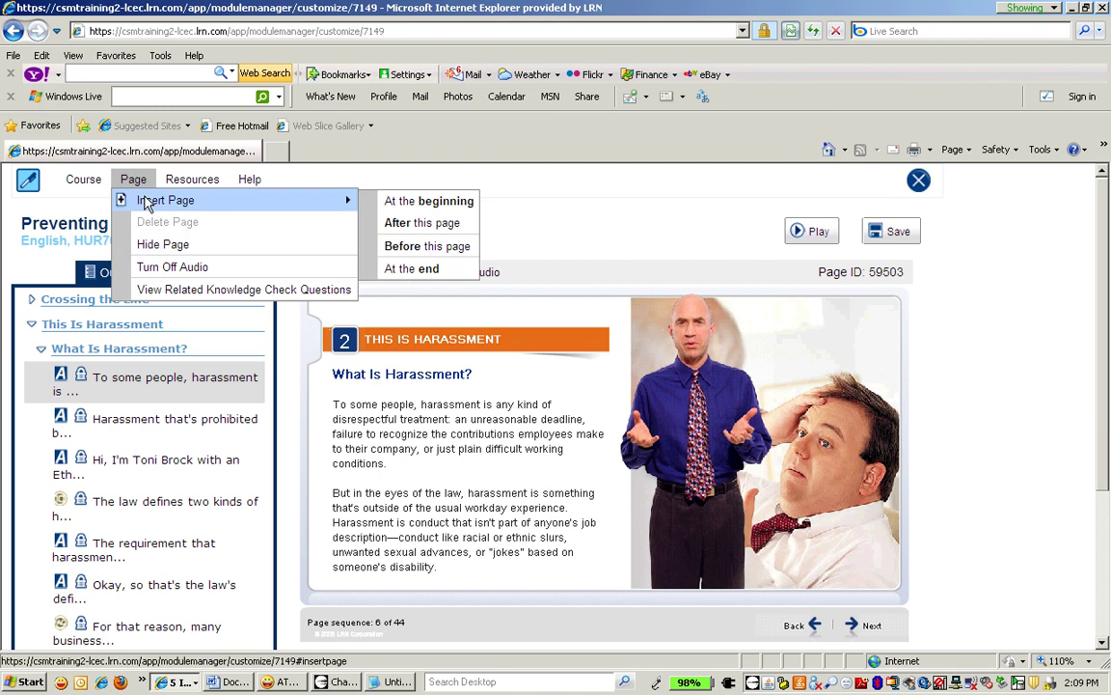
pyautogui.click(412, 249)
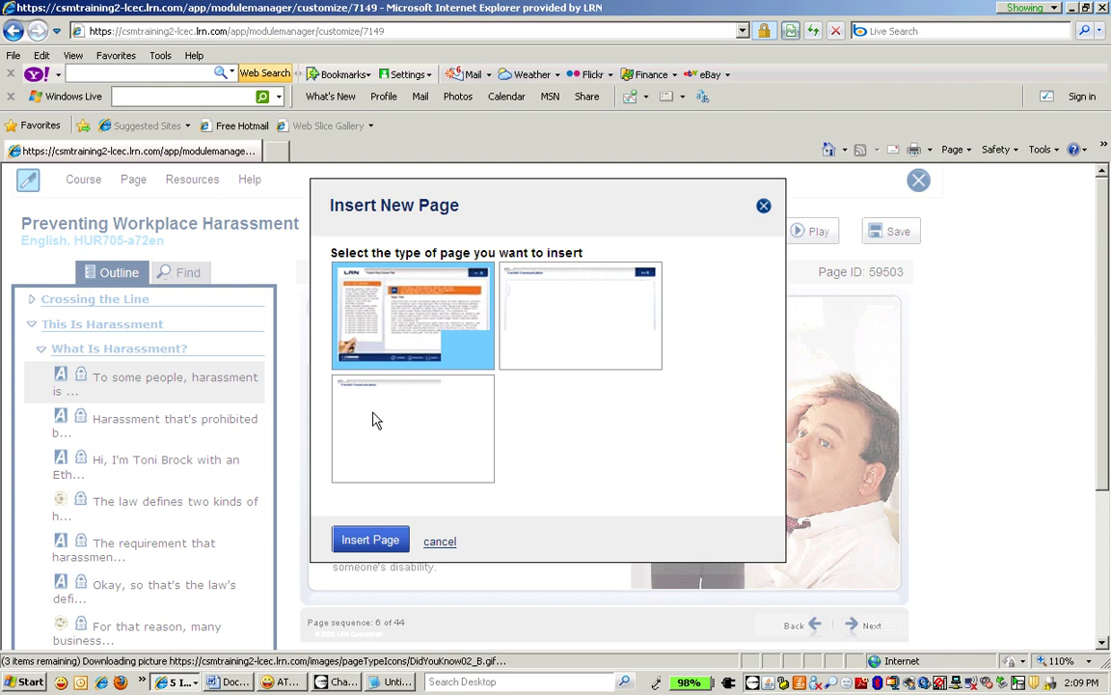
pyautogui.click(557, 347)
pyautogui.click(371, 539)
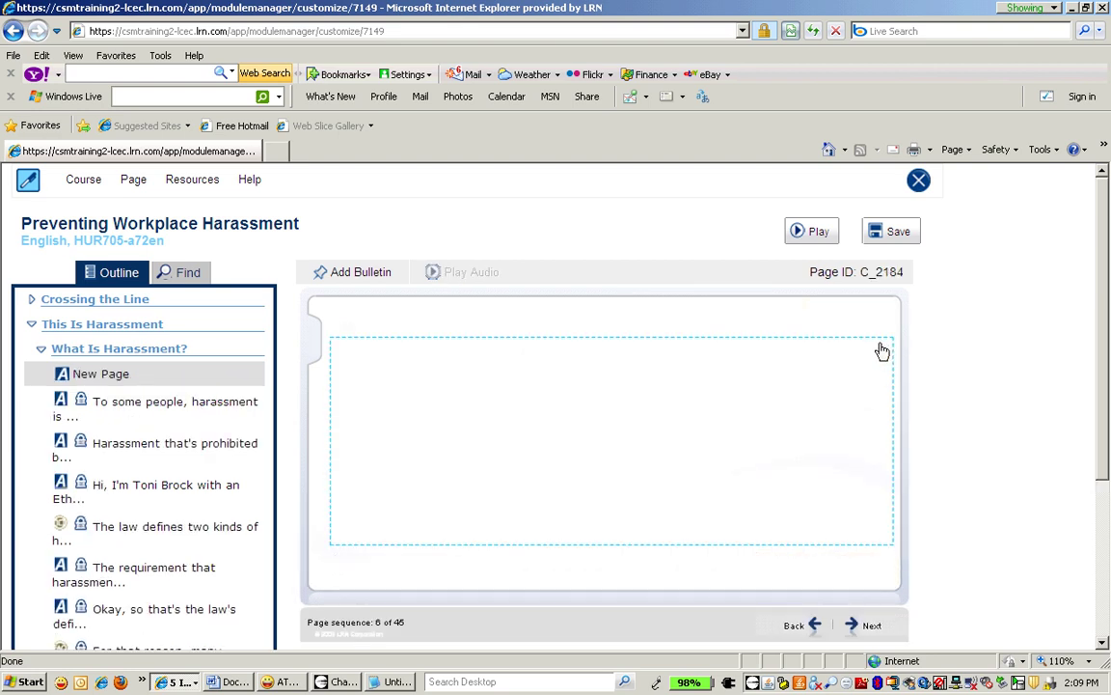
# Enter "Start typing my text" as the new page's text, then save the course and dismiss the confirmation.
pyautogui.click(886, 353)
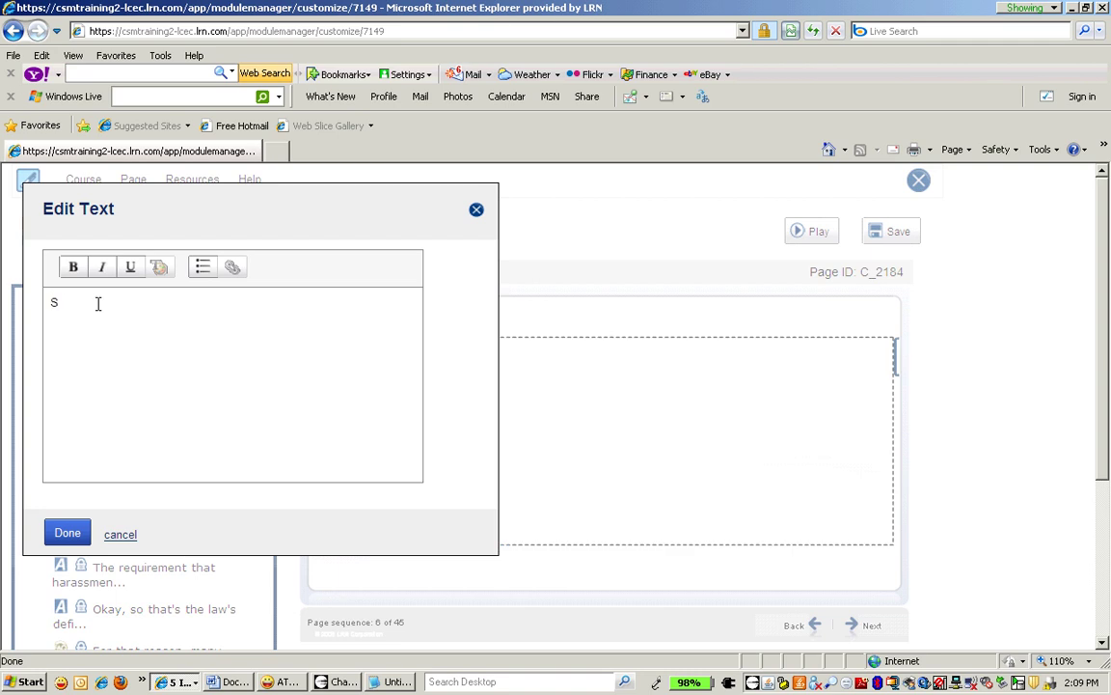
pyautogui.click(67, 534)
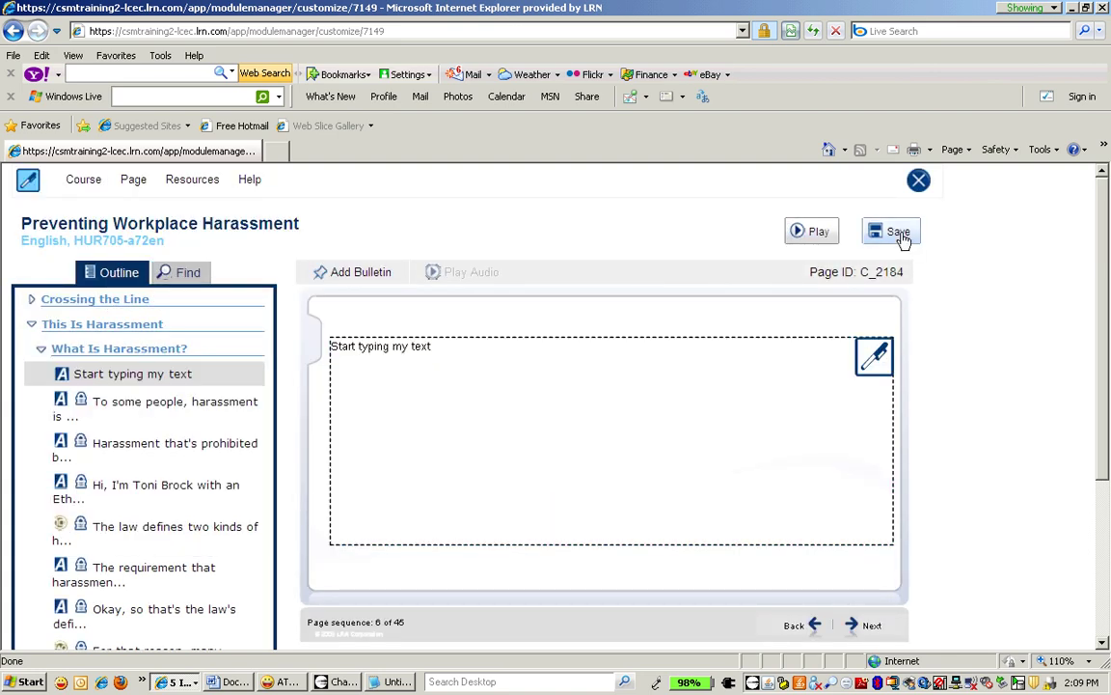
pyautogui.click(900, 235)
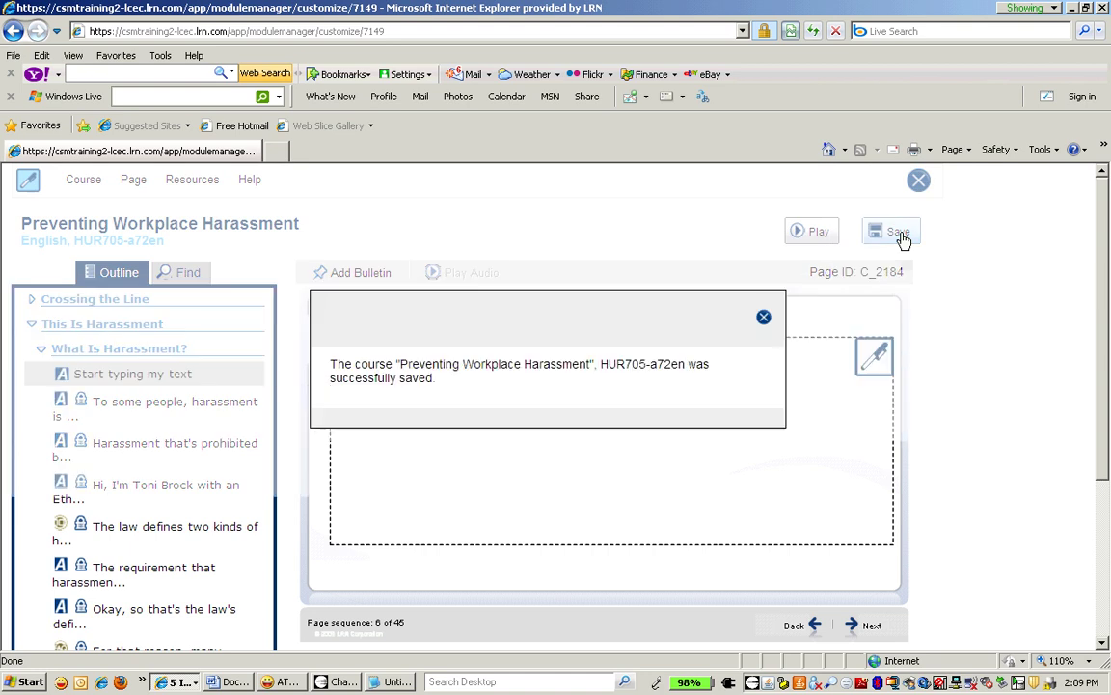
pyautogui.click(764, 319)
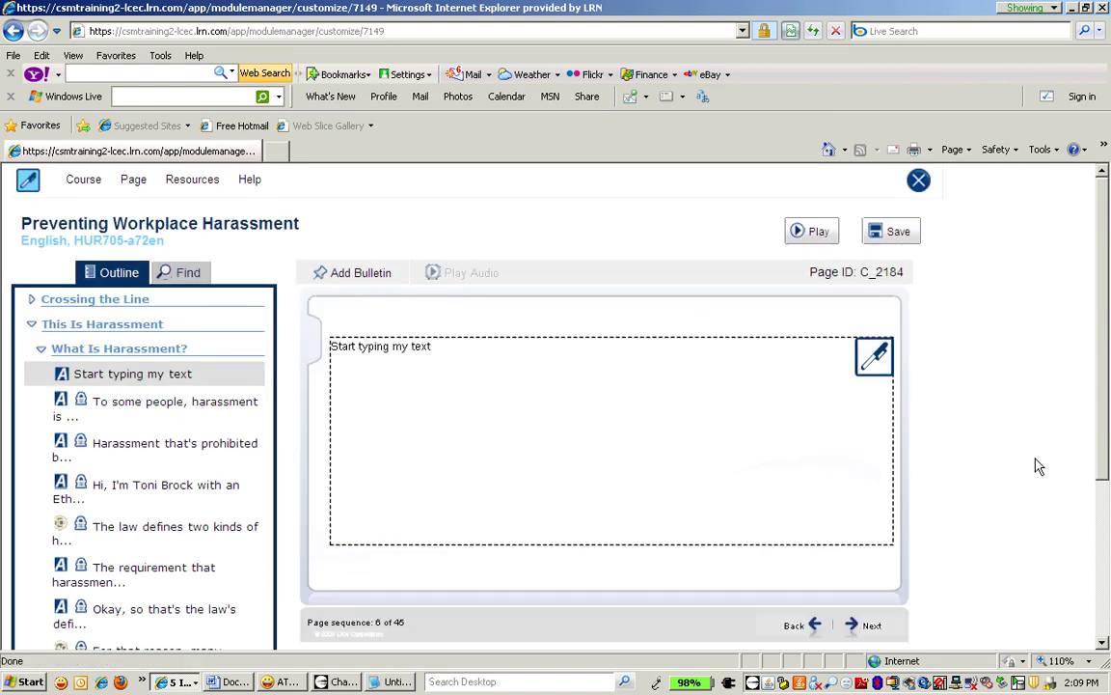
# Open Question 10 of the Knowledge Check from the course outline and start editing the quiz questions.
pyautogui.scroll(-3, 1037, 466)
pyautogui.scroll(-5, 1037, 466)
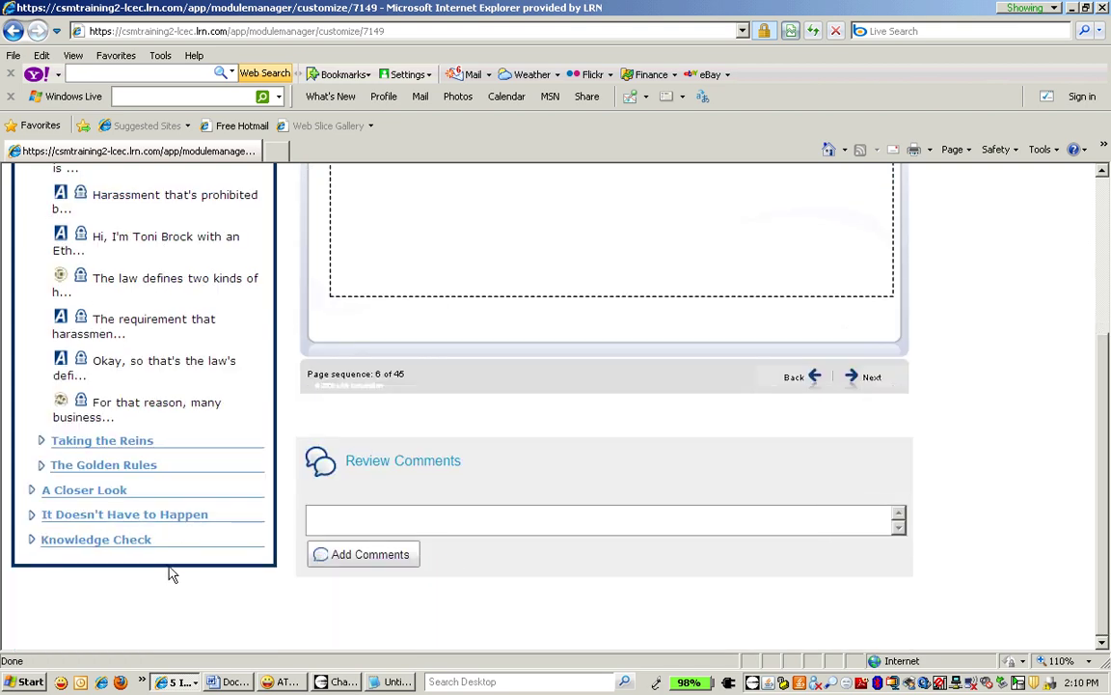
pyautogui.click(34, 543)
pyautogui.scroll(-2, 113, 545)
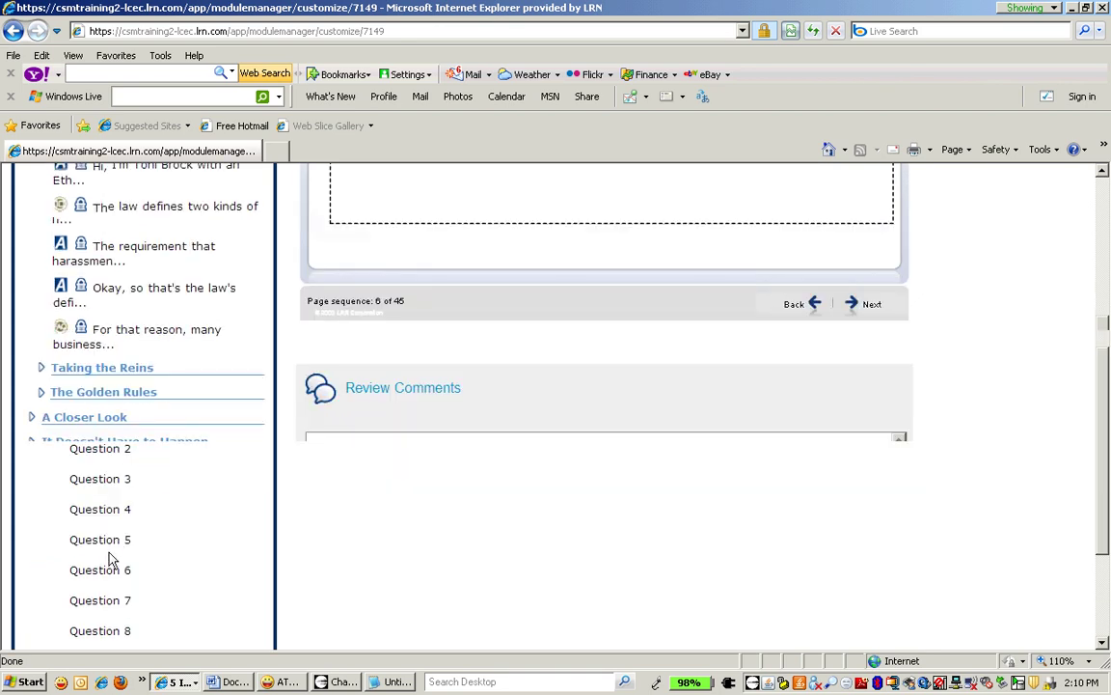
pyautogui.scroll(-4, 109, 558)
pyautogui.click(104, 550)
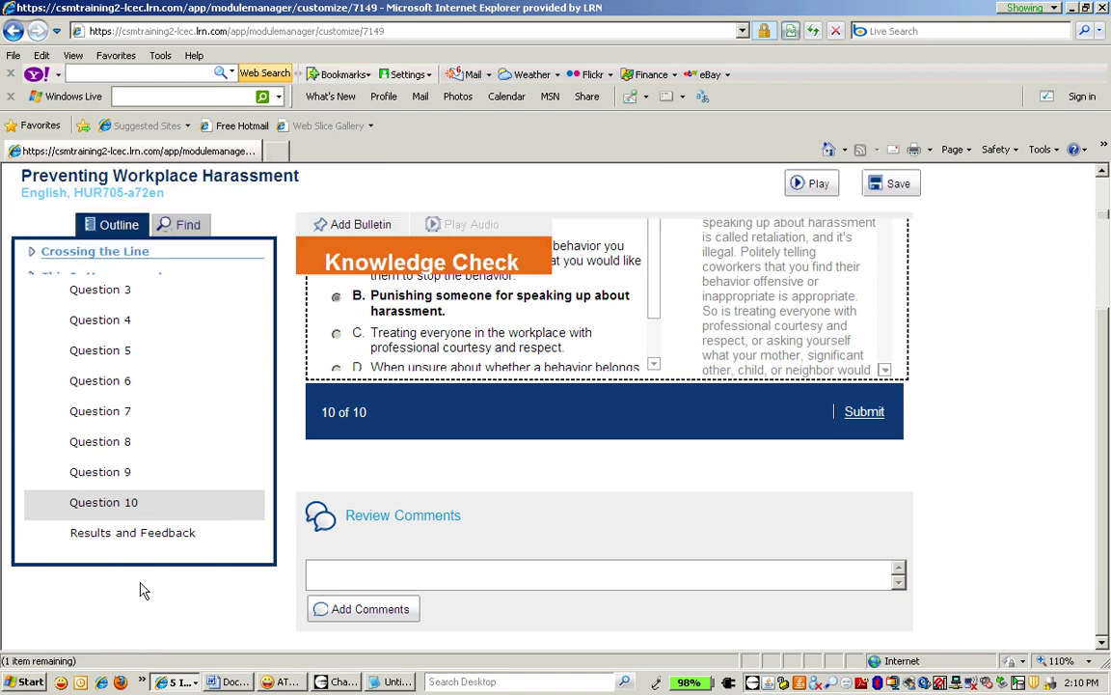
pyautogui.click(866, 335)
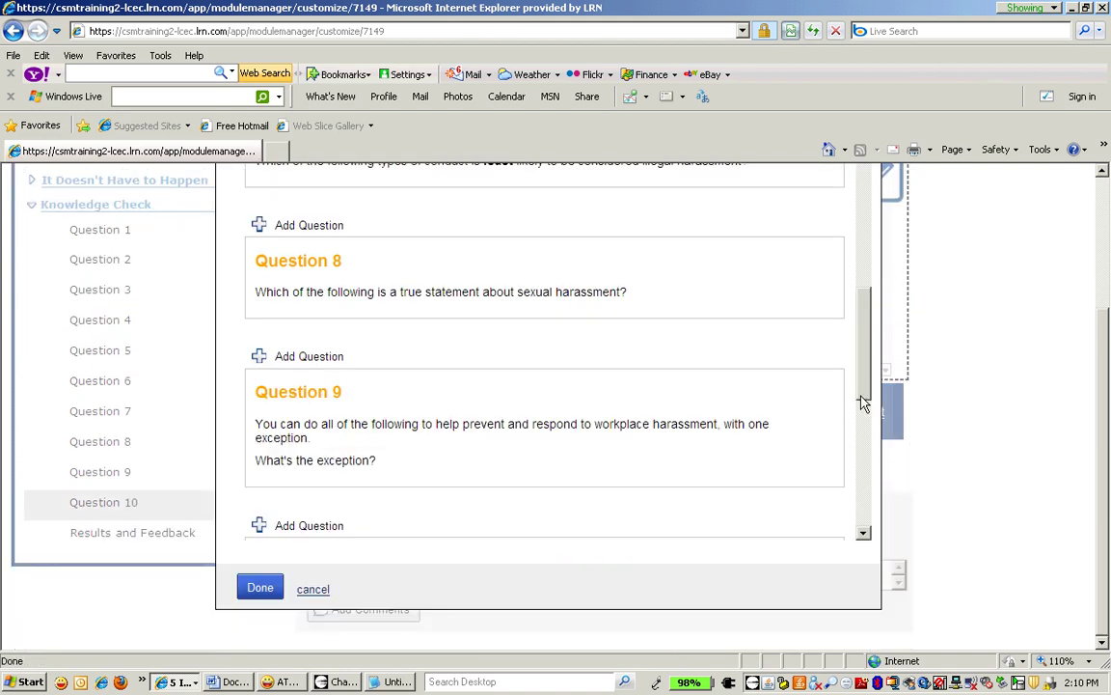
# Add a new quiz question after Question 10 with the text "This is my question".
pyautogui.moveTo(864, 404); pyautogui.dragTo(864, 485)
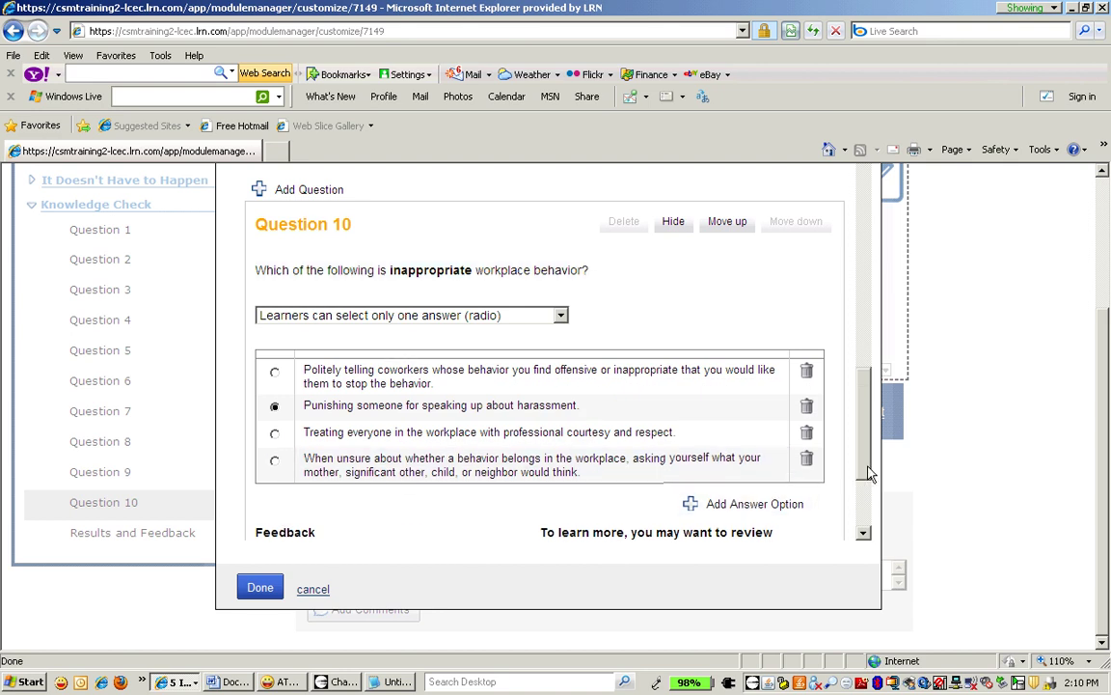
pyautogui.scroll(1, 868, 472)
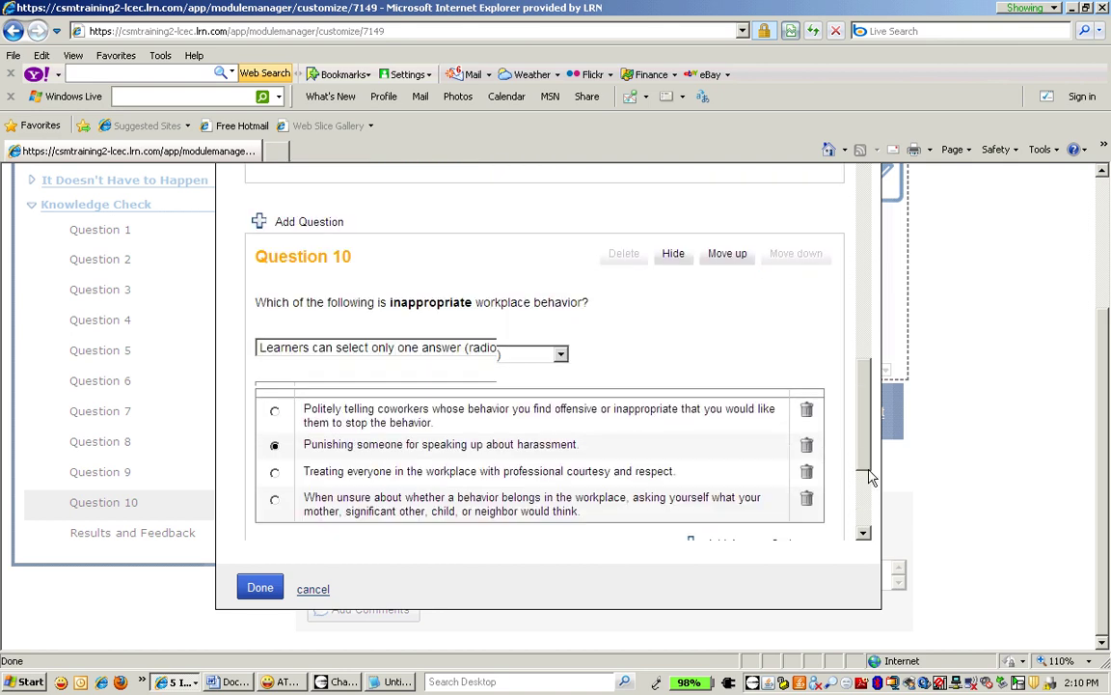
pyautogui.scroll(-5, 869, 472)
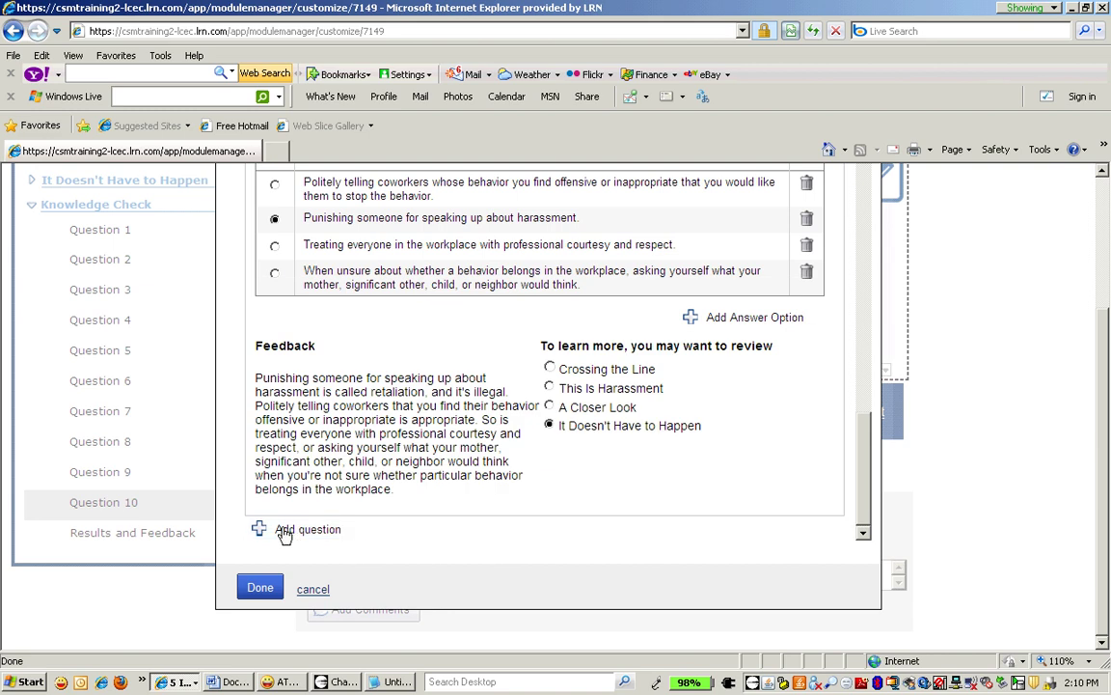
pyautogui.click(299, 530)
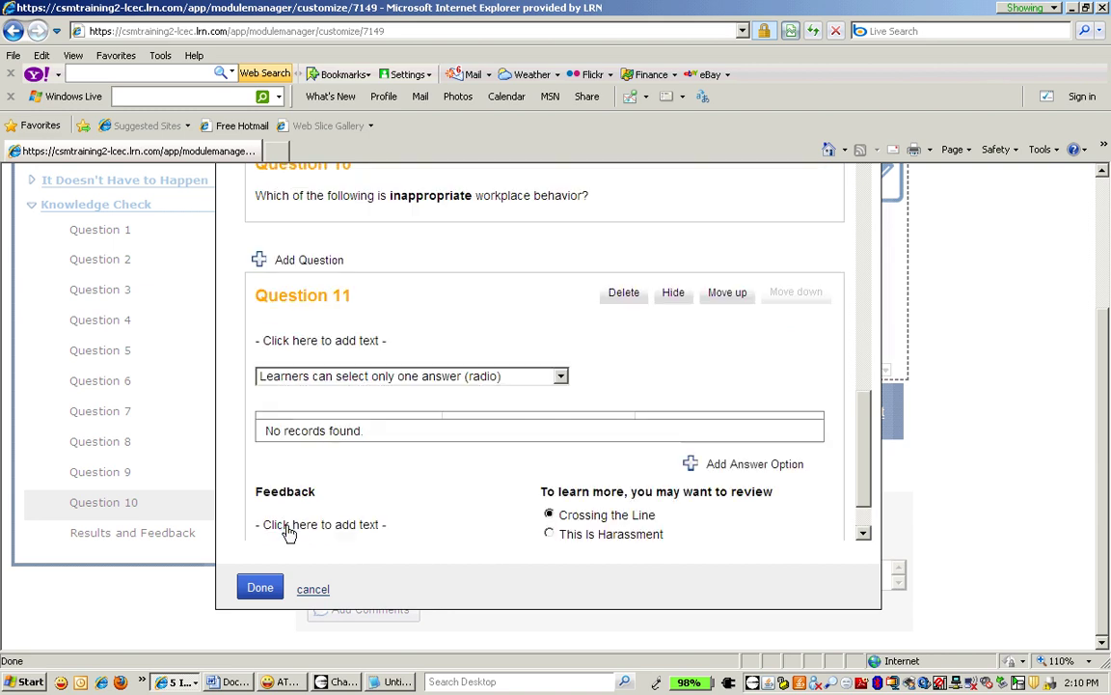
pyautogui.click(354, 345)
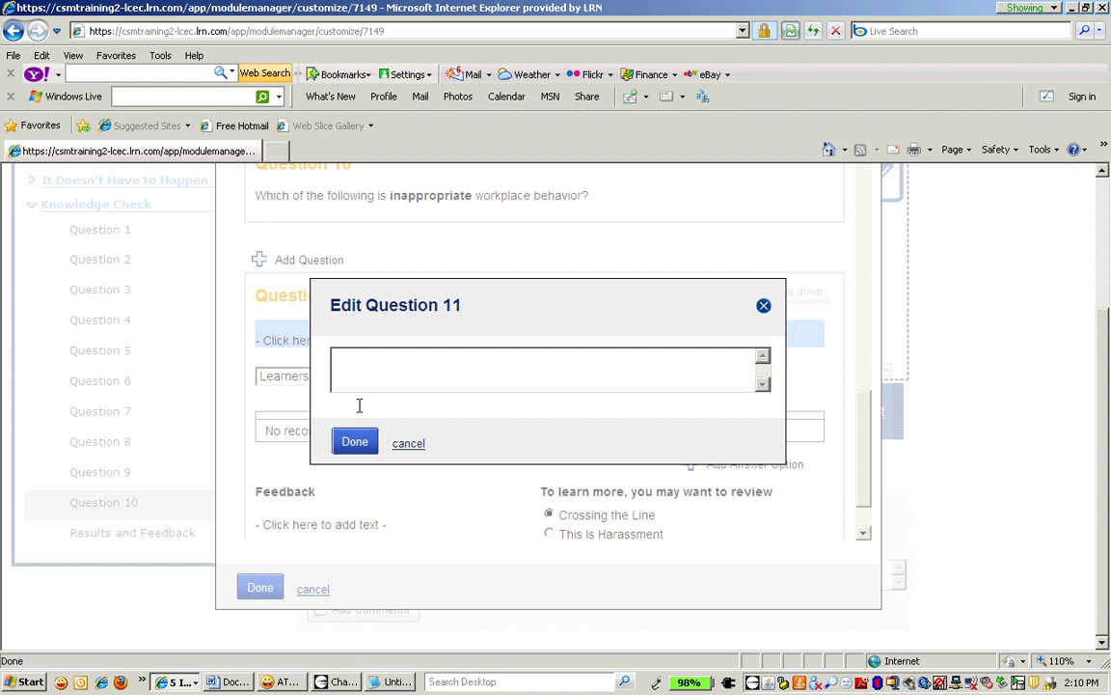
pyautogui.write('This is my question')
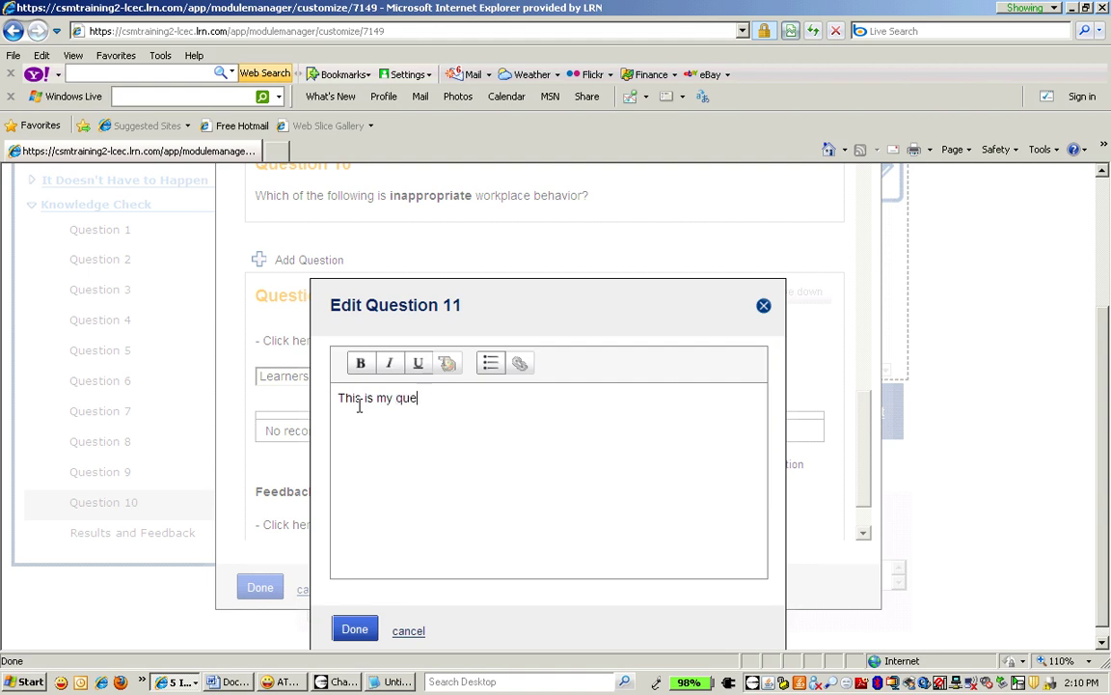
pyautogui.click(372, 627)
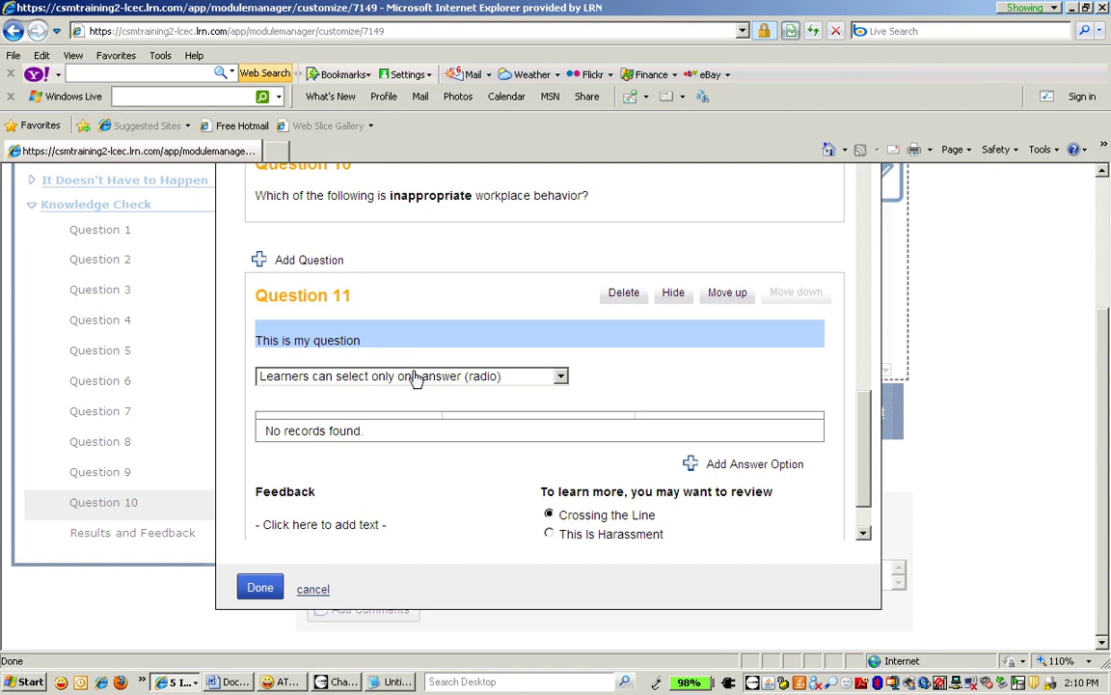
# Keep Question 11 as single-answer (radio), add the answer option "Blue", and try to finish the question edit.
pyautogui.click(561, 376)
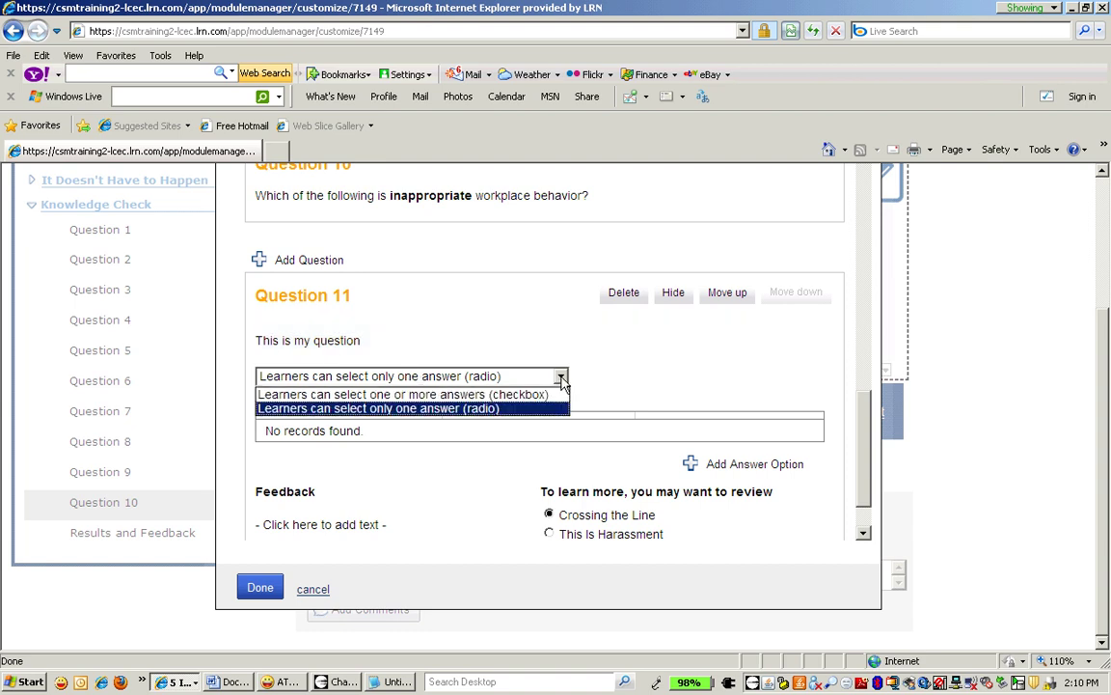
pyautogui.click(476, 409)
pyautogui.click(735, 465)
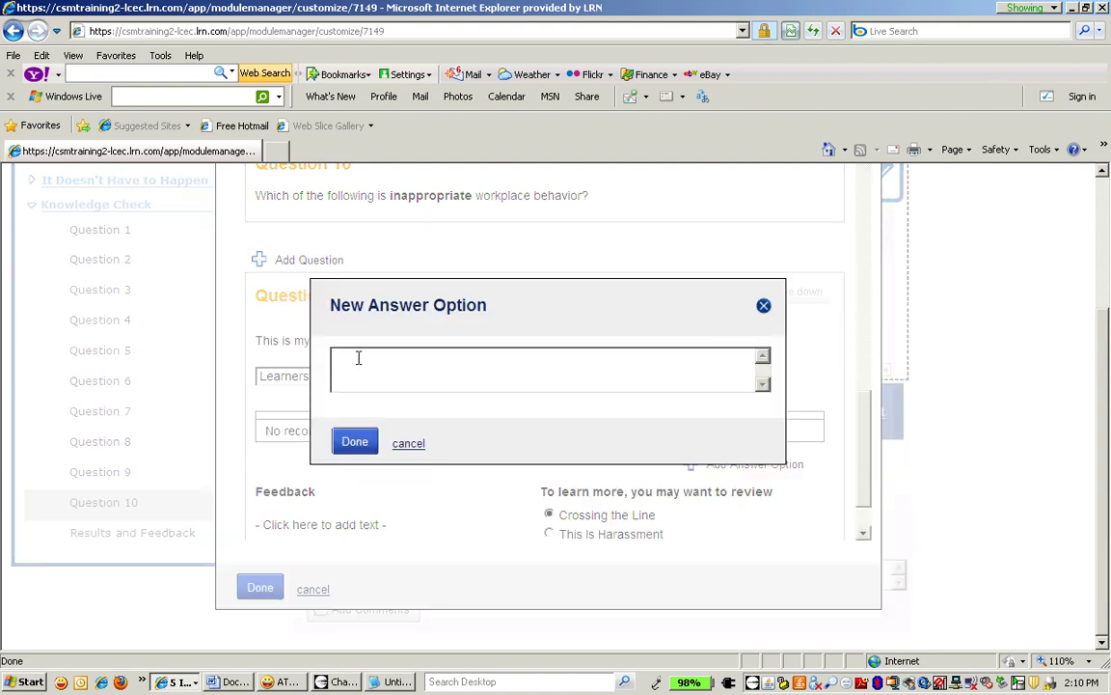
pyautogui.rightClick(357, 357)
pyautogui.click(417, 486)
pyautogui.click(356, 445)
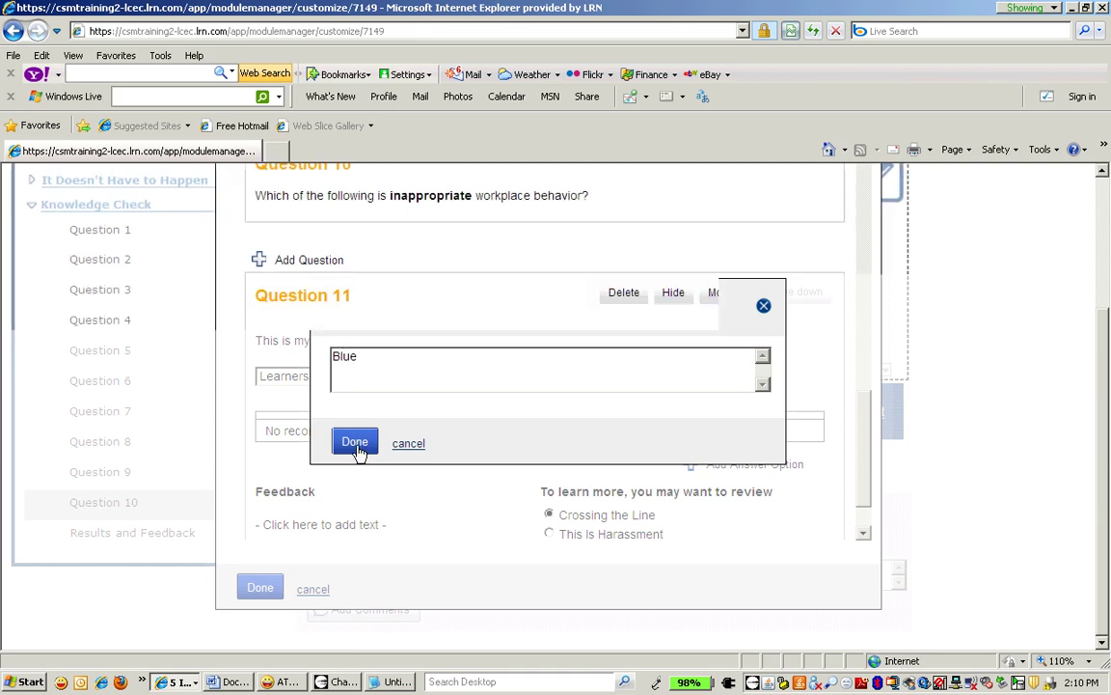
pyautogui.click(259, 588)
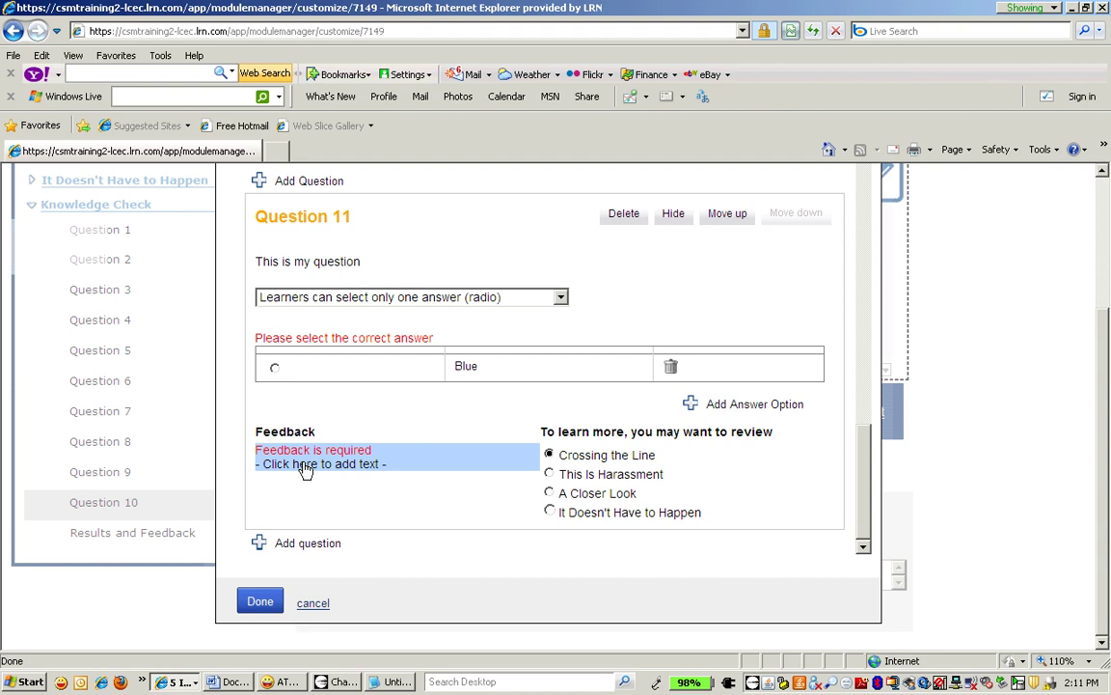
# Set Question 11's feedback to "Check section 2 for highlights regarding this question.", mark Blue as the correct answer, and finish the quiz edit.
pyautogui.click(303, 465)
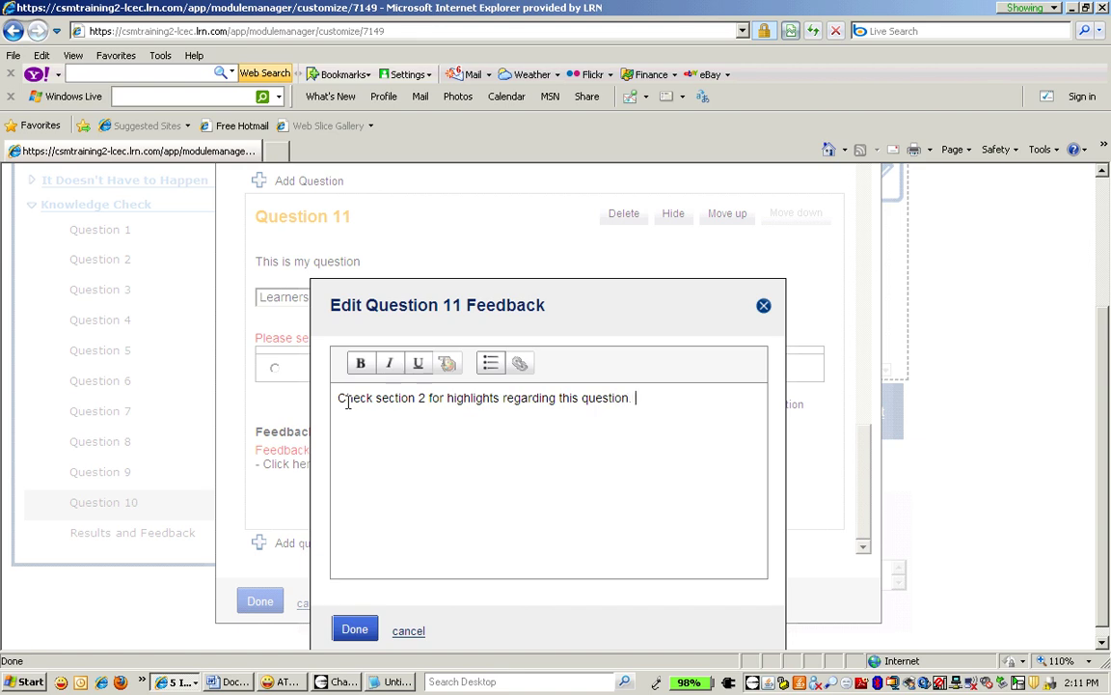
pyautogui.click(353, 628)
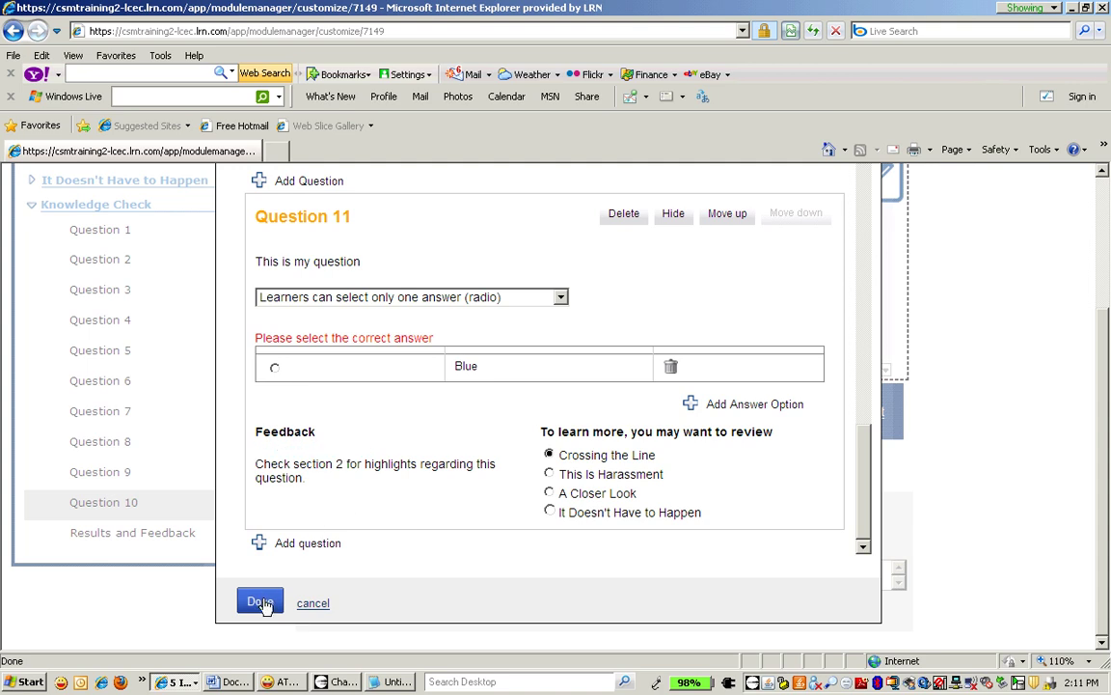
pyautogui.click(274, 368)
pyautogui.click(263, 602)
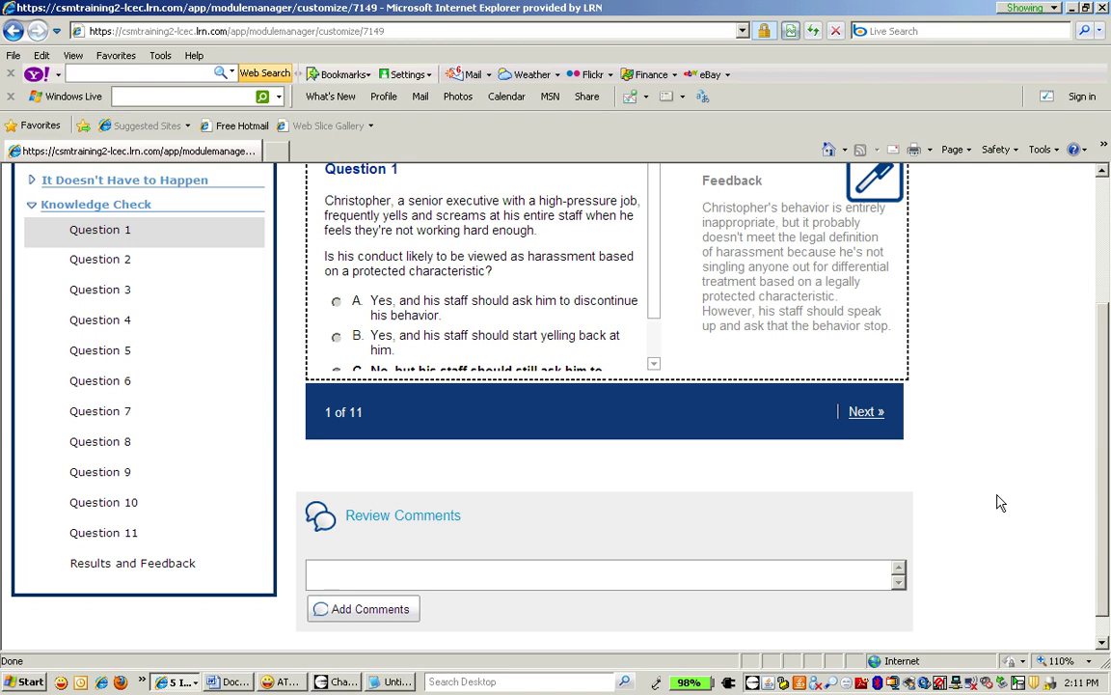
# Open the "Start typing my text" page under What Is Harassment? and review the page actions offered for it.
pyautogui.scroll(1, 999, 502)
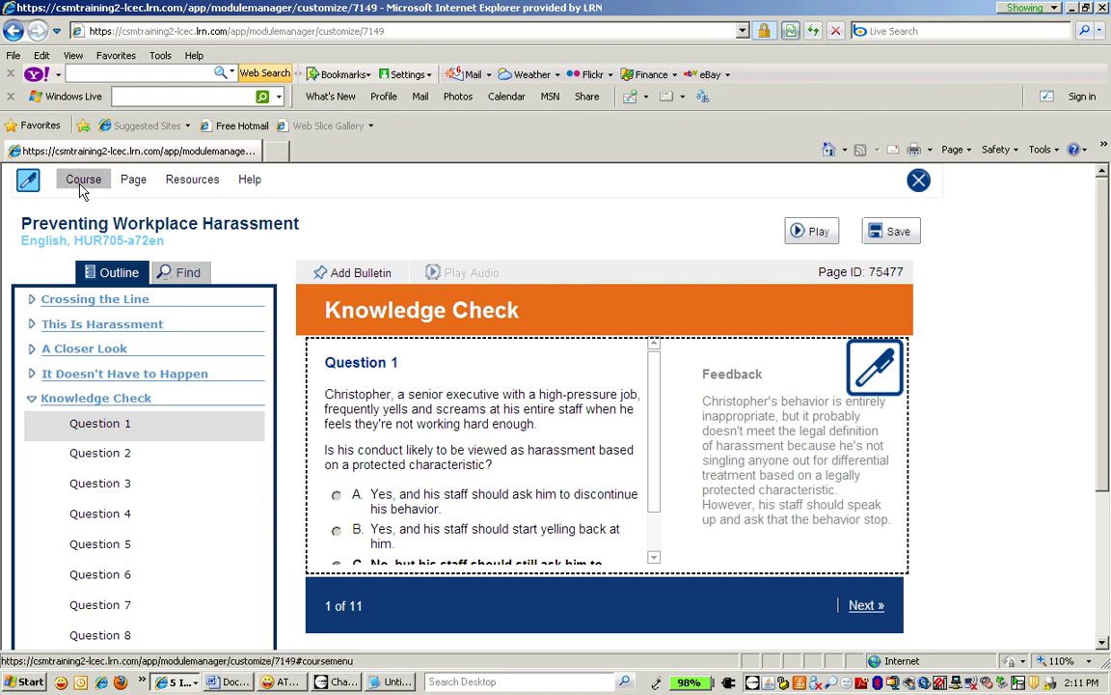
pyautogui.click(138, 180)
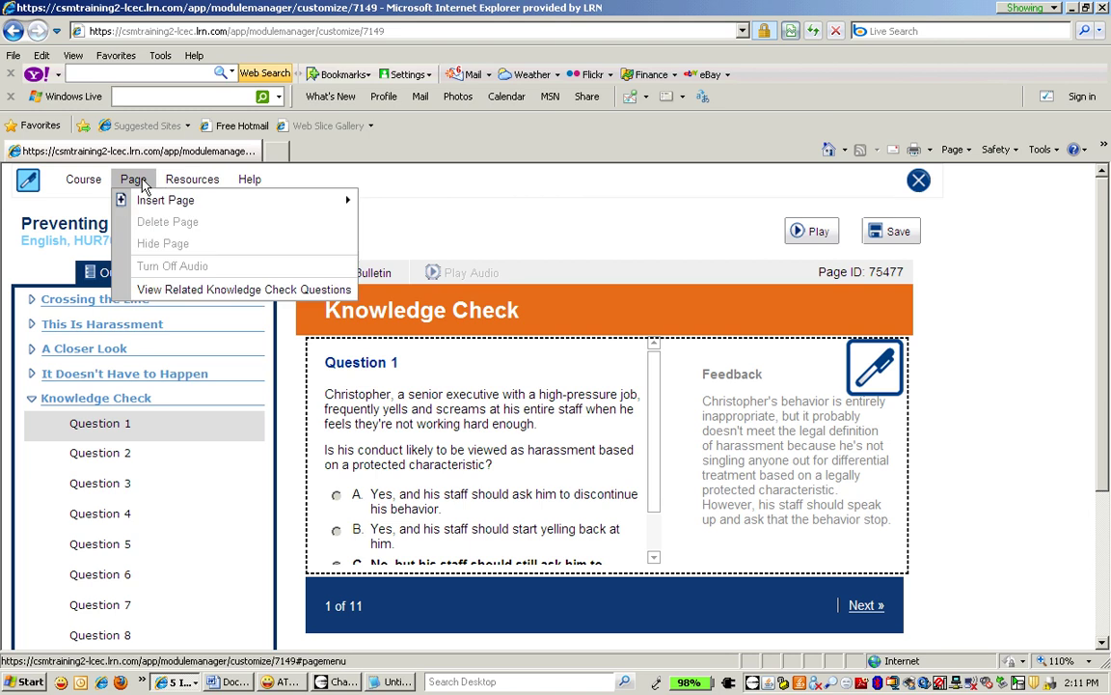
pyautogui.click(32, 328)
pyautogui.click(75, 349)
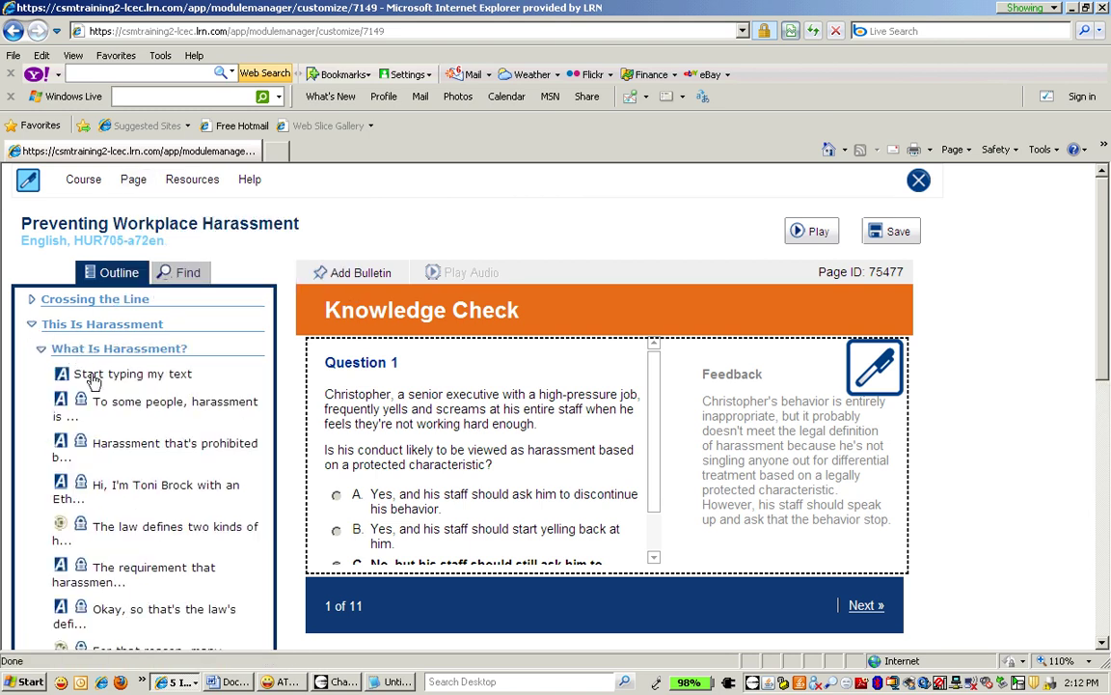
pyautogui.click(90, 379)
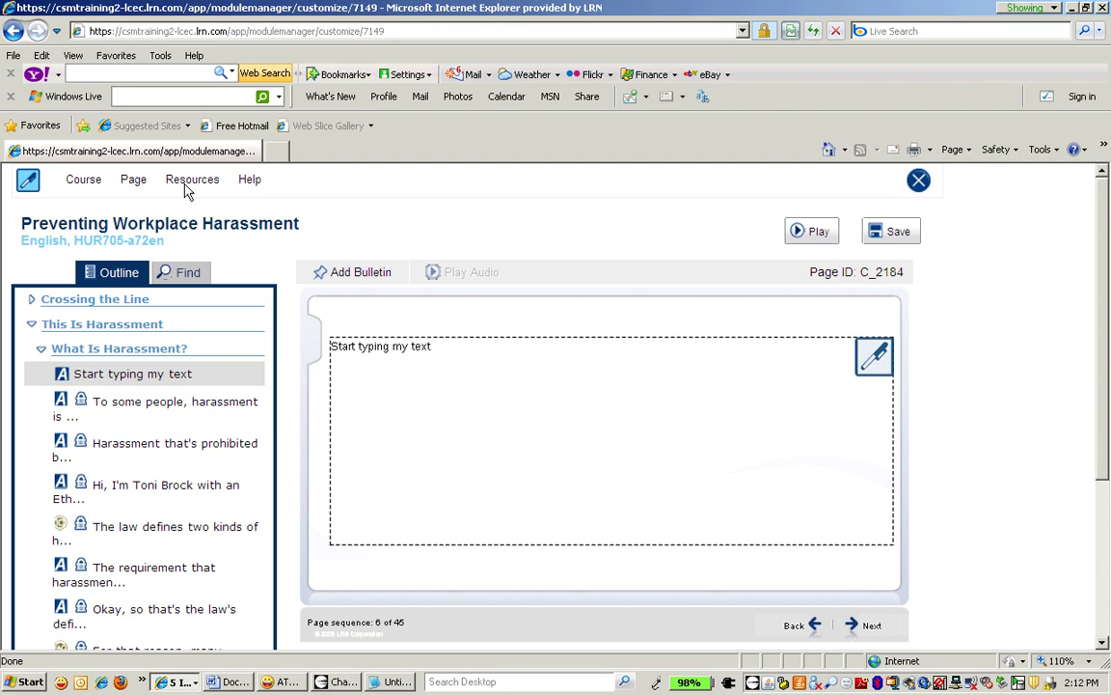
pyautogui.click(135, 182)
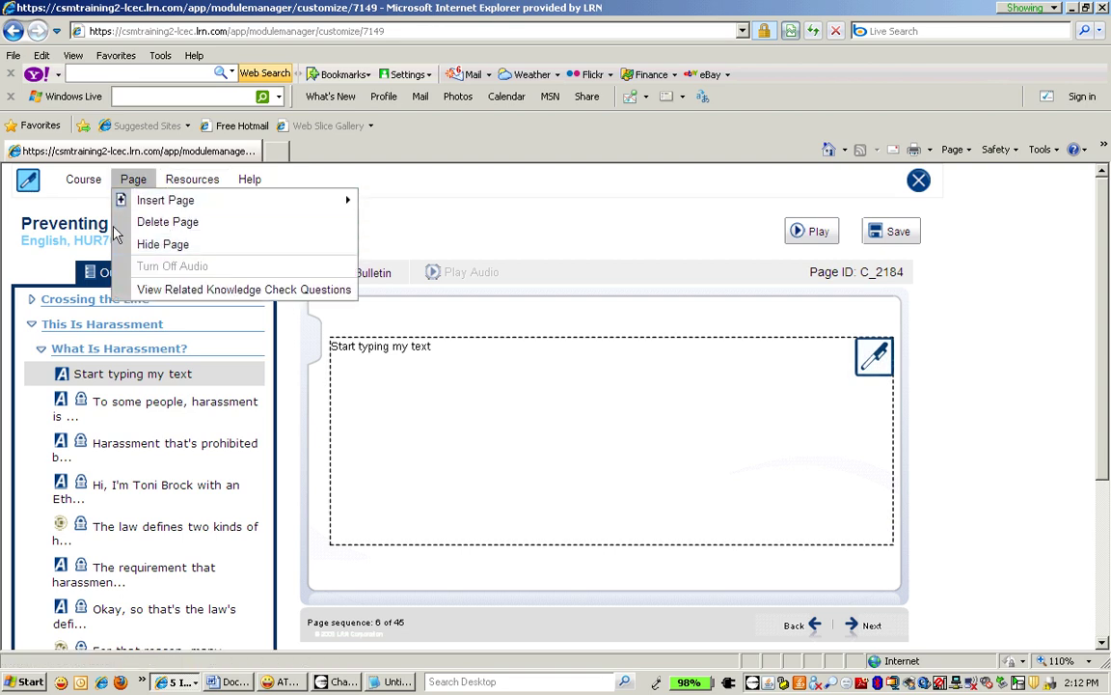
# Open the course settings and confirm them with all audio turned on.
pyautogui.click(83, 187)
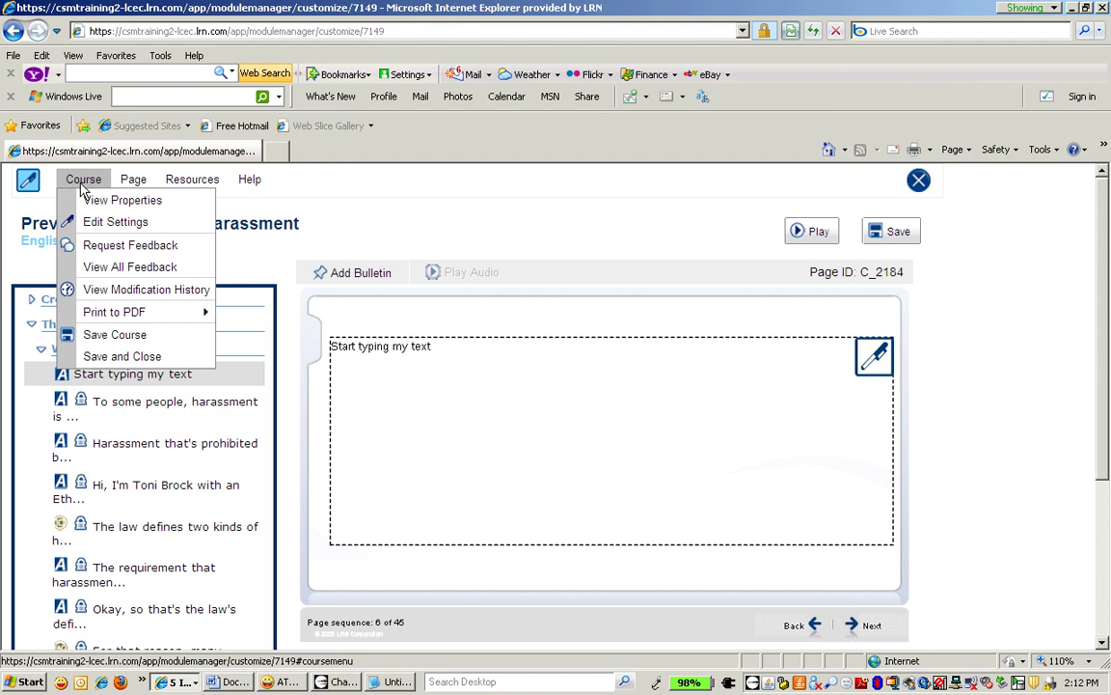
pyautogui.click(85, 222)
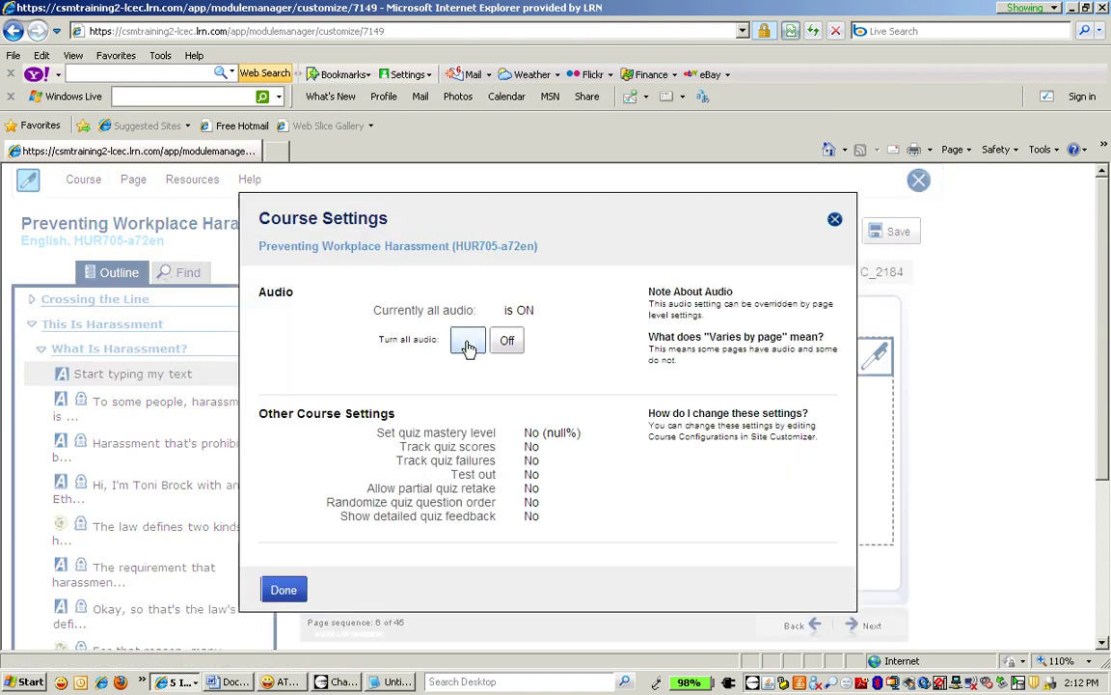
pyautogui.click(283, 590)
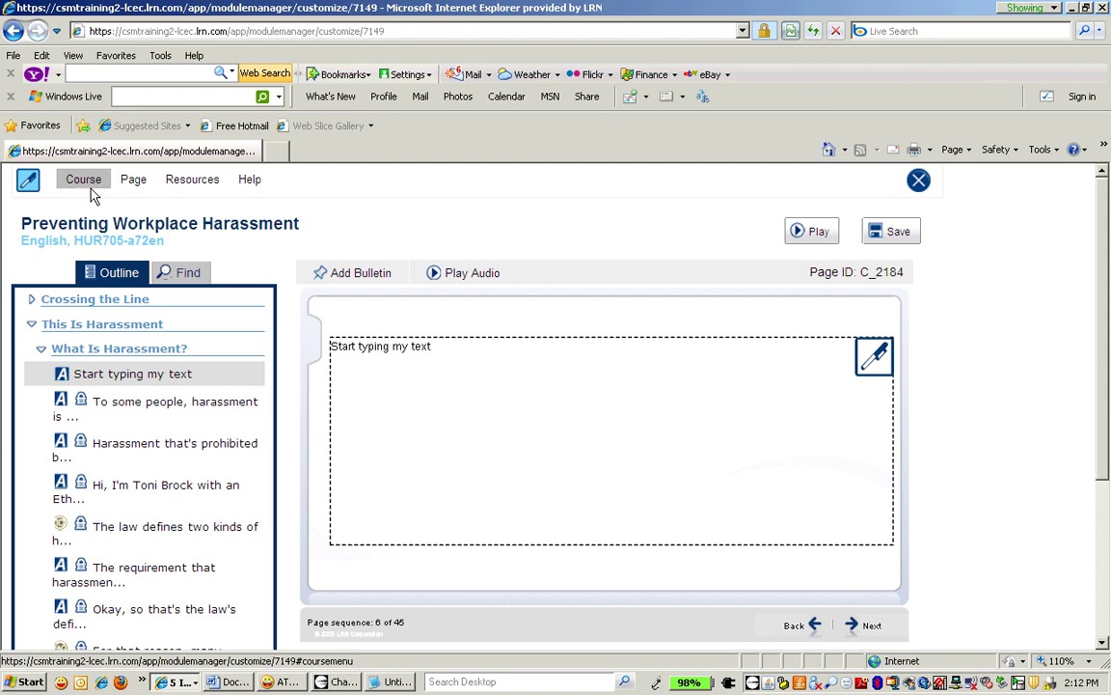
# Print the course to PDF, allow the blocked file download, and cancel the offered HUR705-a72en-tutorial.pdf without saving it.
pyautogui.click(73, 181)
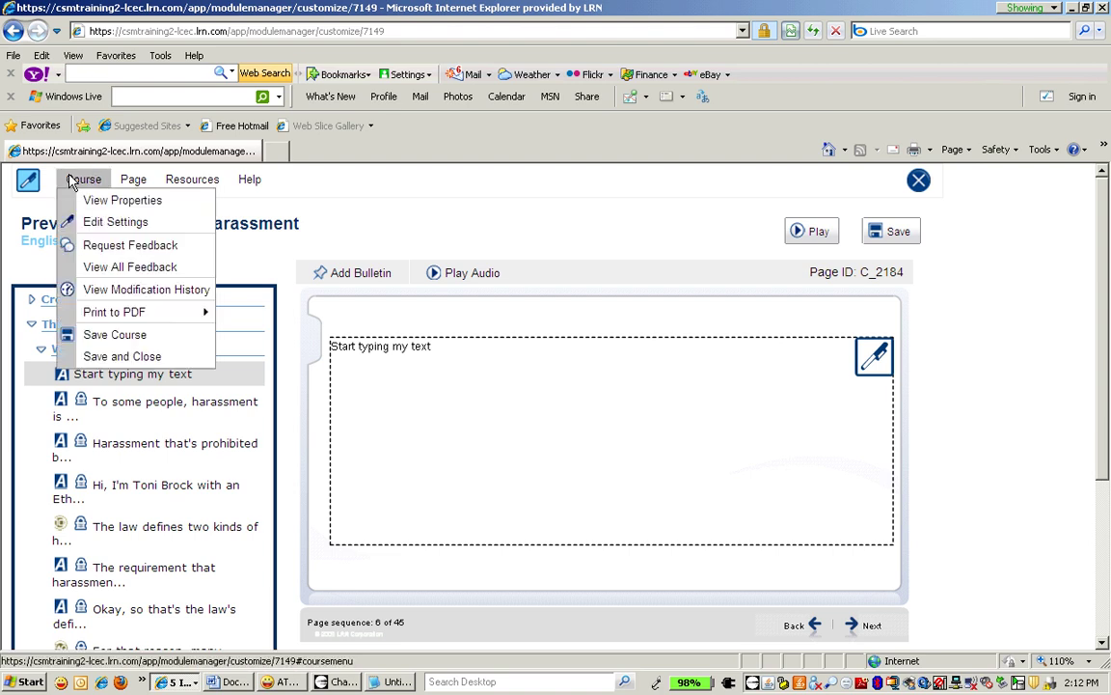
pyautogui.moveTo(87, 315)
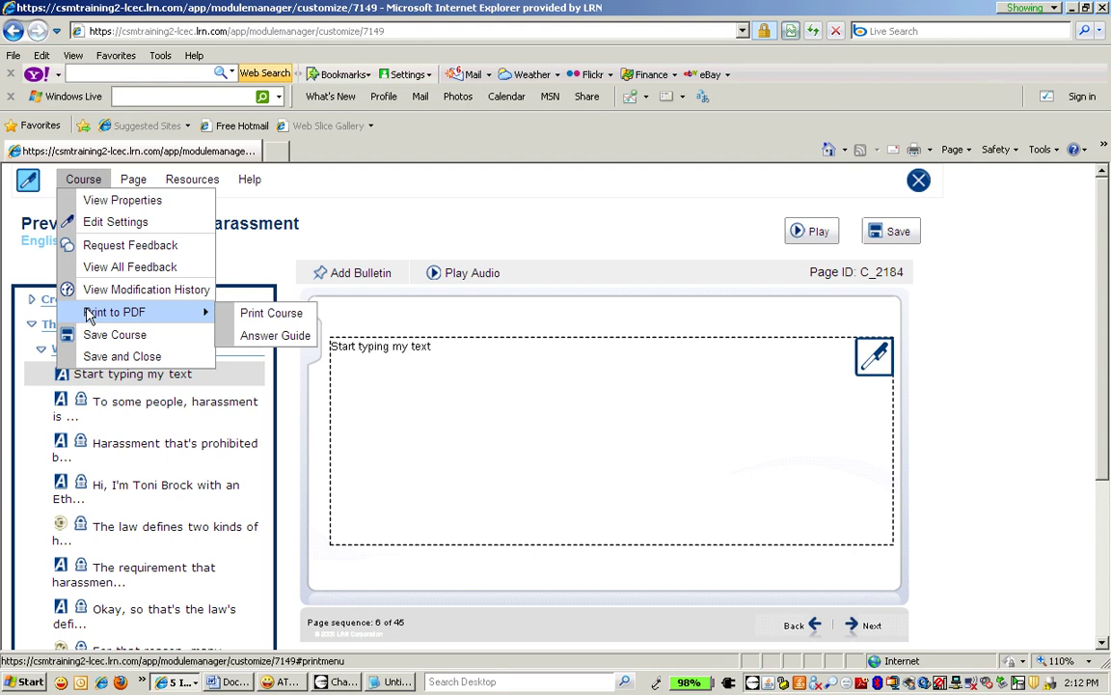
pyautogui.click(280, 316)
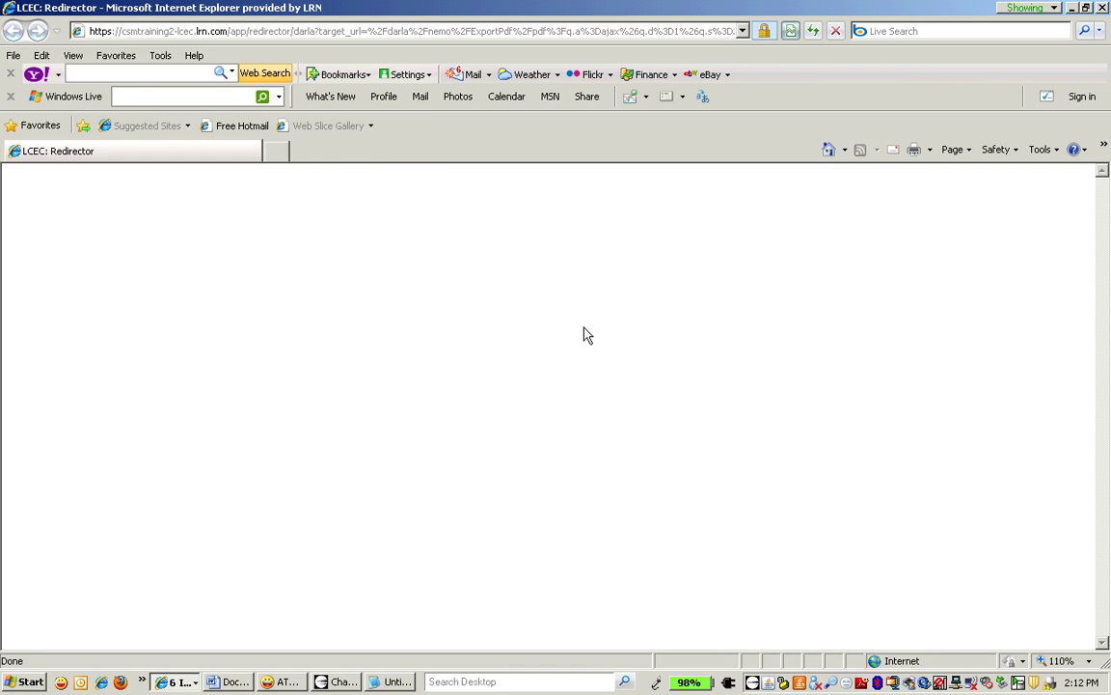
pyautogui.click(382, 174)
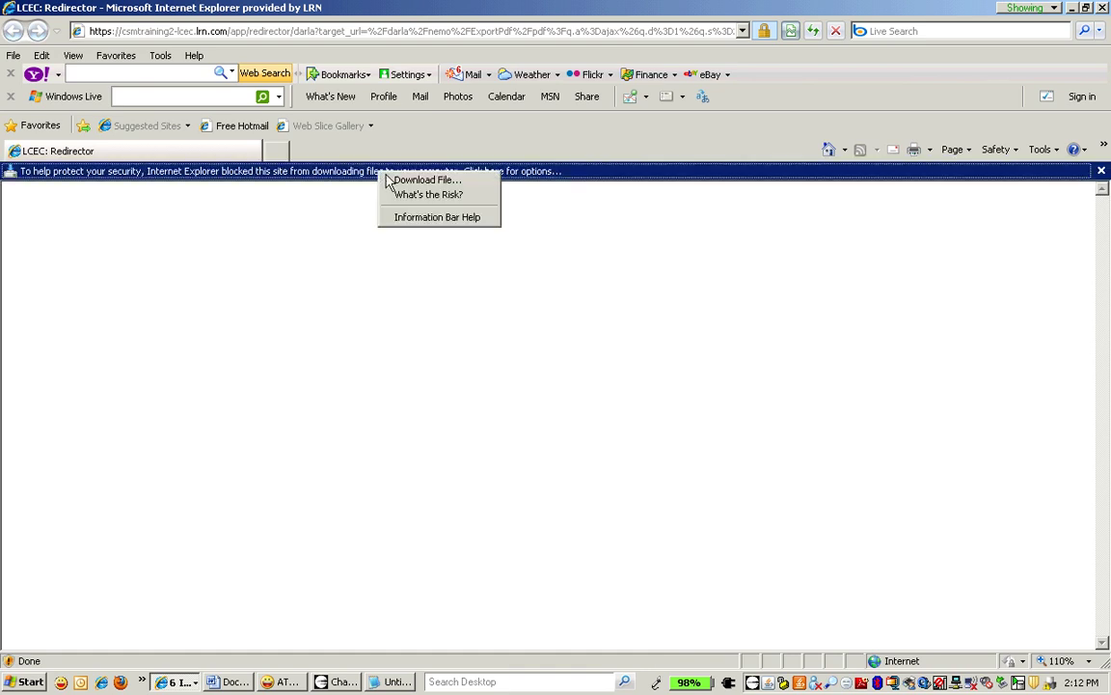
pyautogui.click(390, 181)
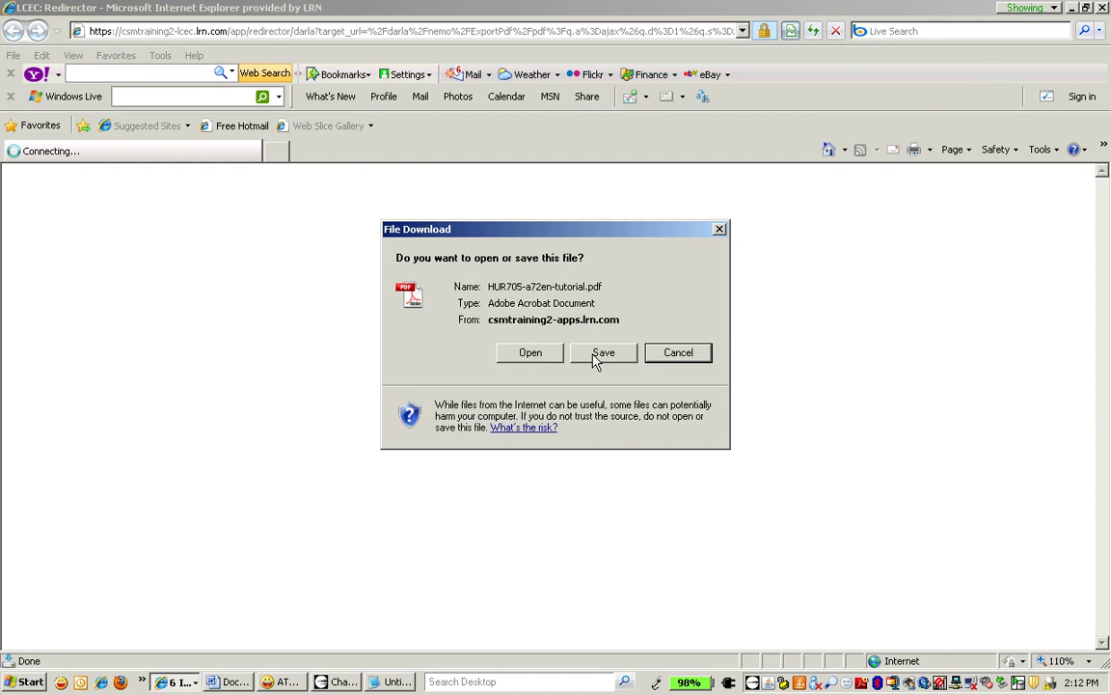
pyautogui.click(671, 354)
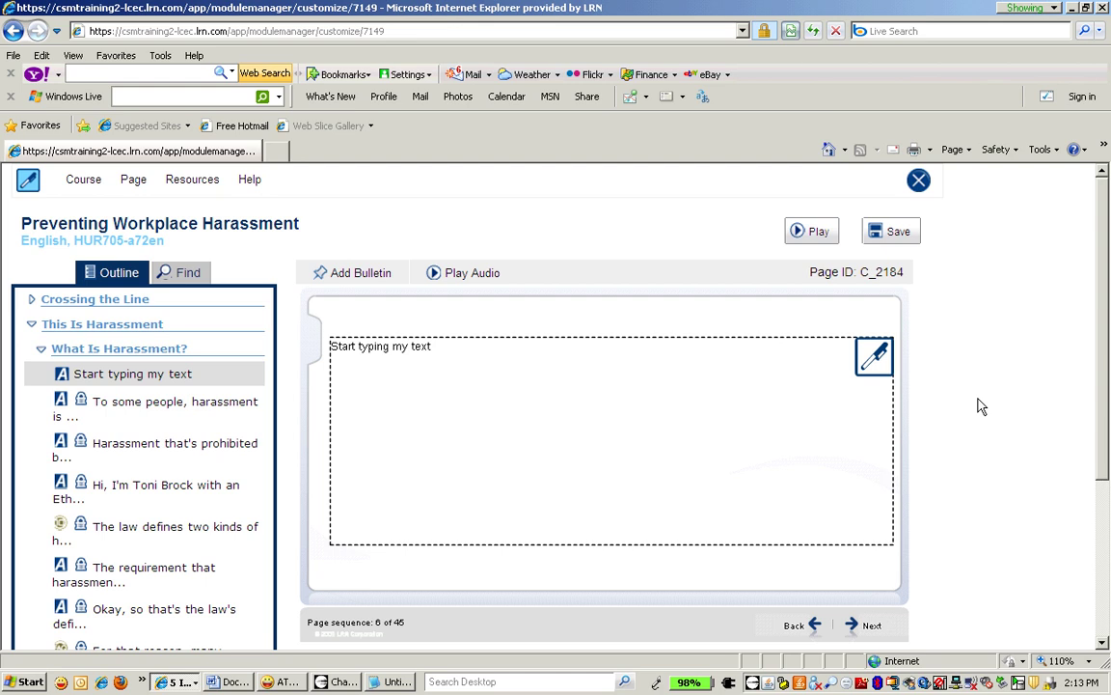
# Open the "Naturally, a course like this ..." page in the When All Is Said... section of It Doesn't Have to Happen.
pyautogui.scroll(-3, 980, 406)
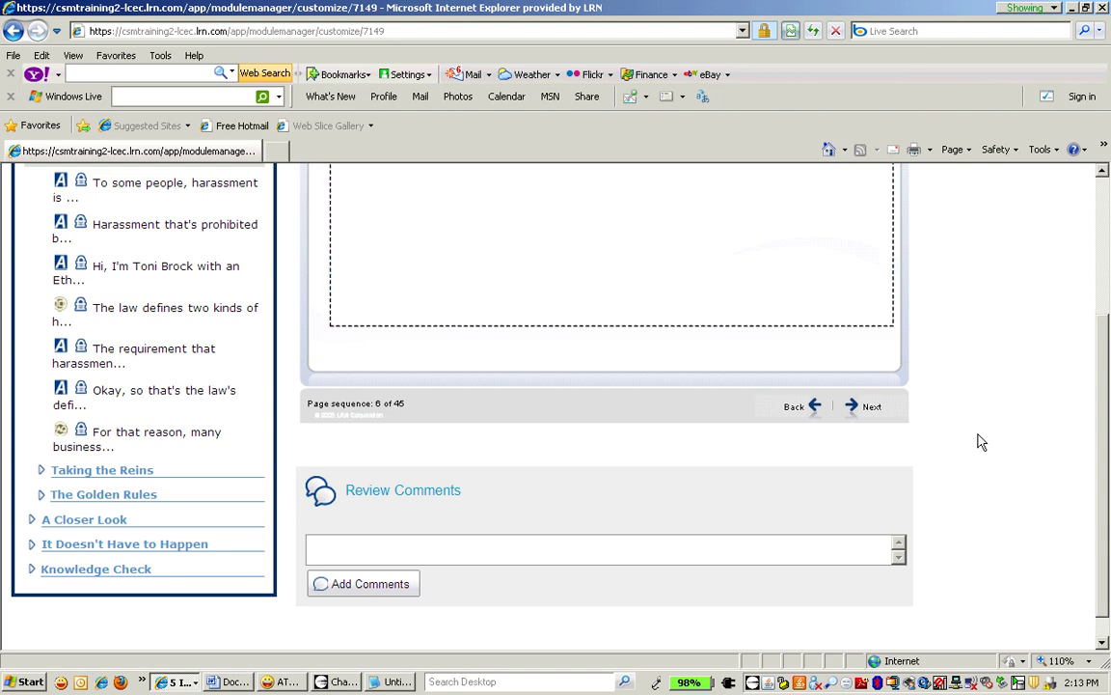
pyautogui.scroll(-1, 869, 459)
pyautogui.click(35, 540)
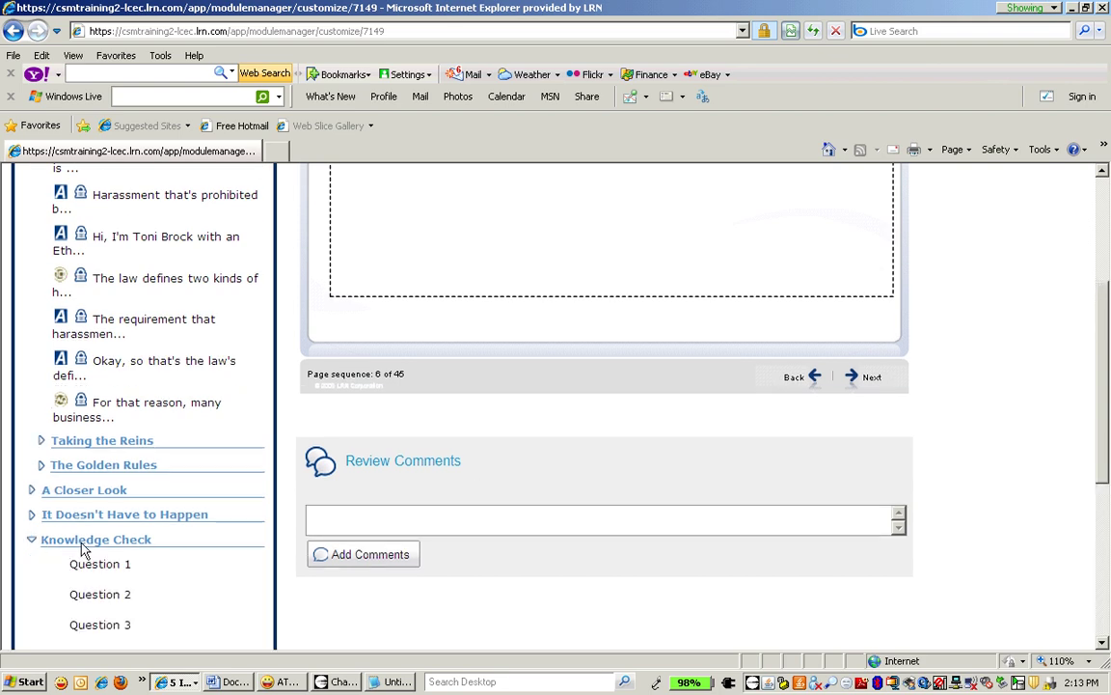
pyautogui.click(32, 516)
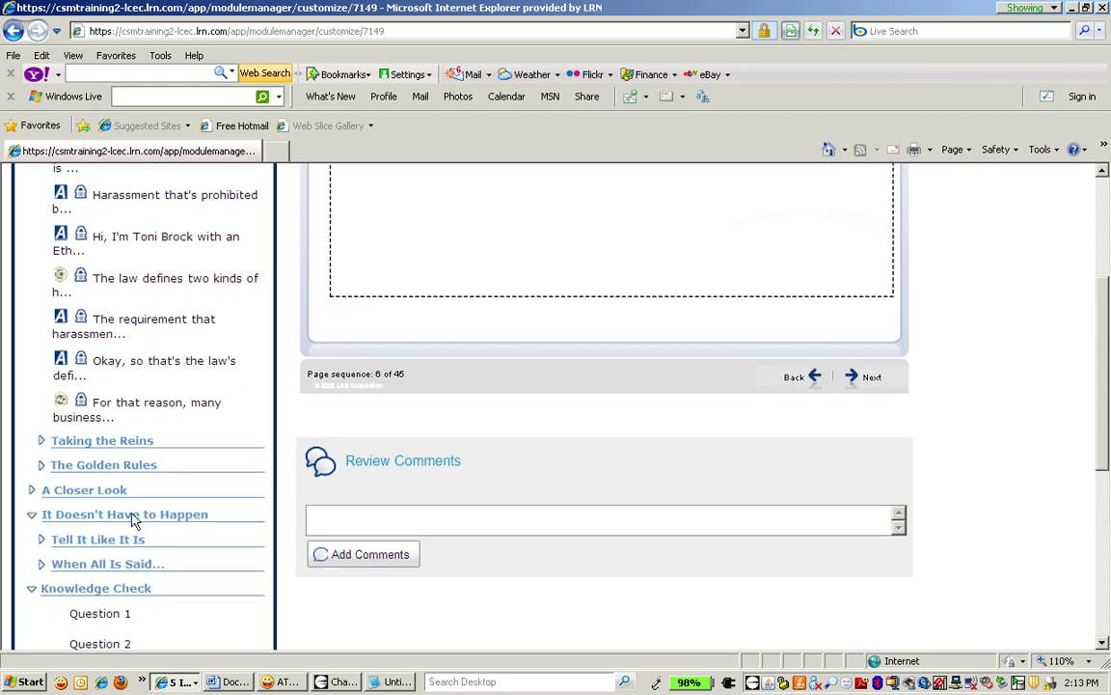
pyautogui.scroll(-2, 135, 519)
pyautogui.click(42, 421)
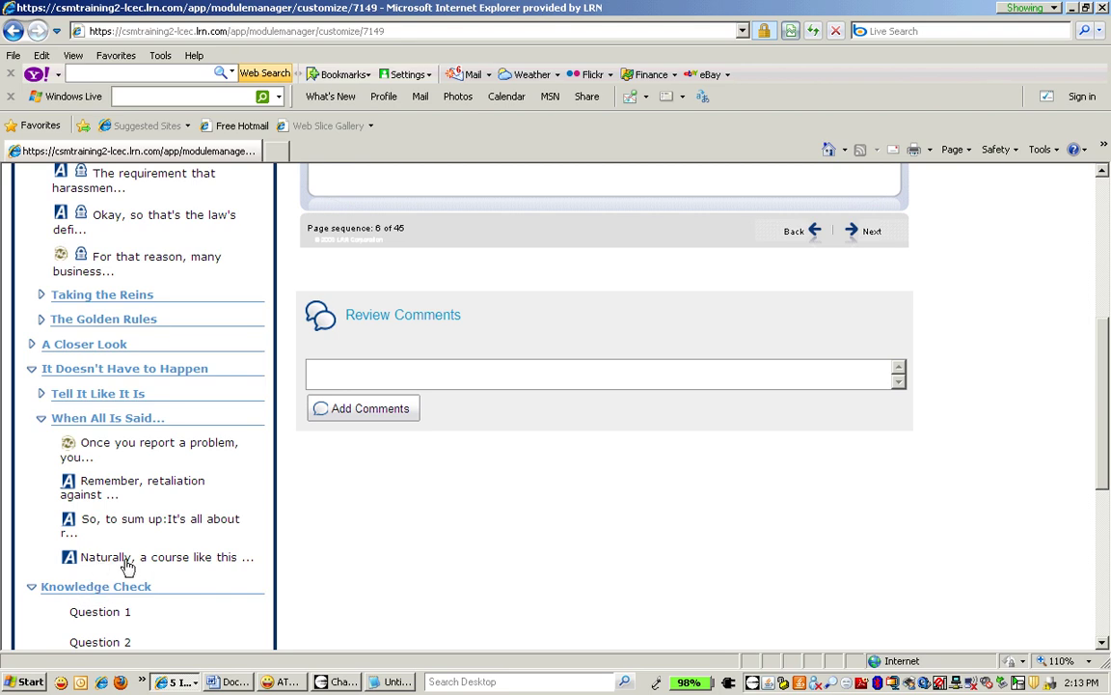
pyautogui.click(128, 566)
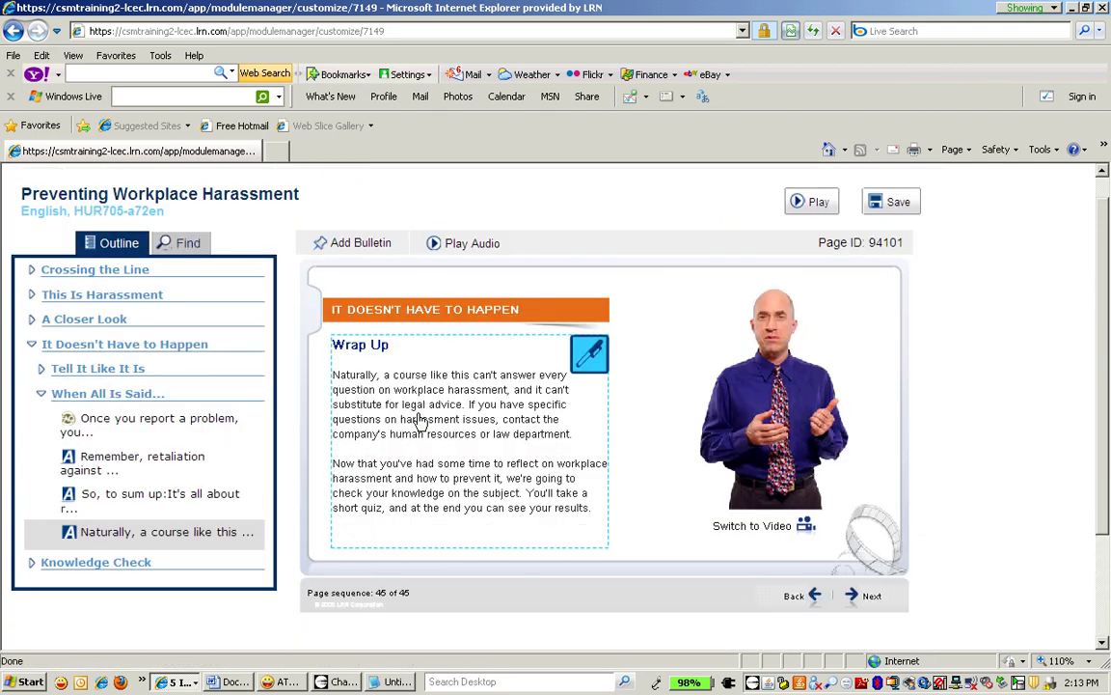
# Add a yellow pinned-note bulletin that opens automatically, reading "You will need to score 100% on the upcoming Knowledge Check.".
pyautogui.click(337, 244)
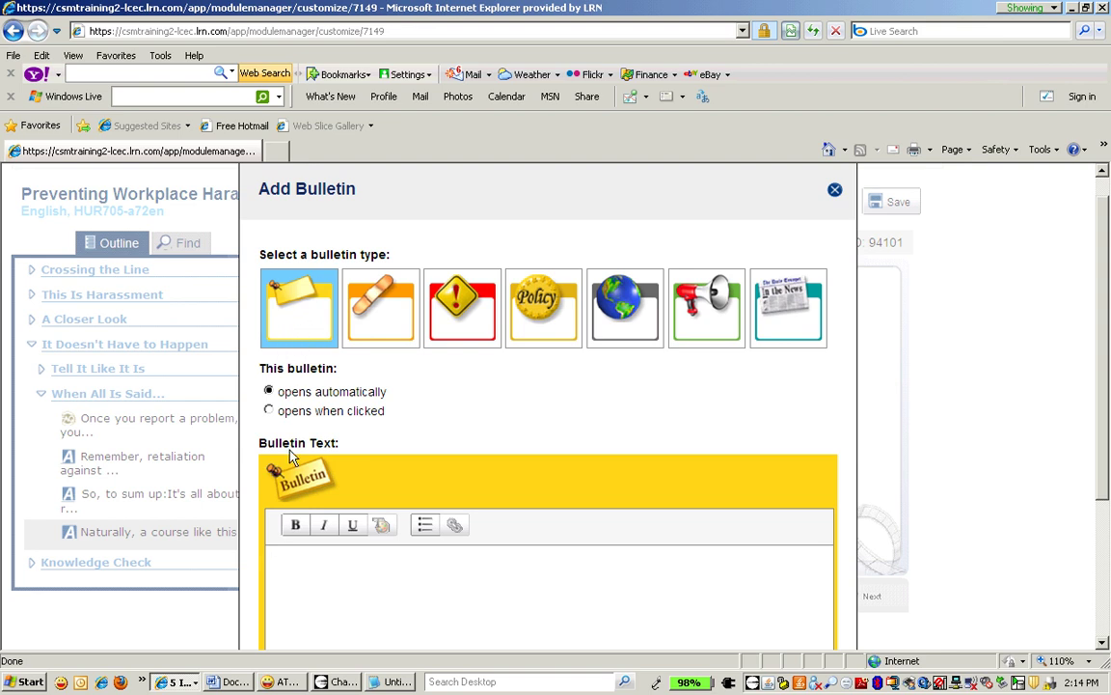
pyautogui.scroll(-1, 309, 490)
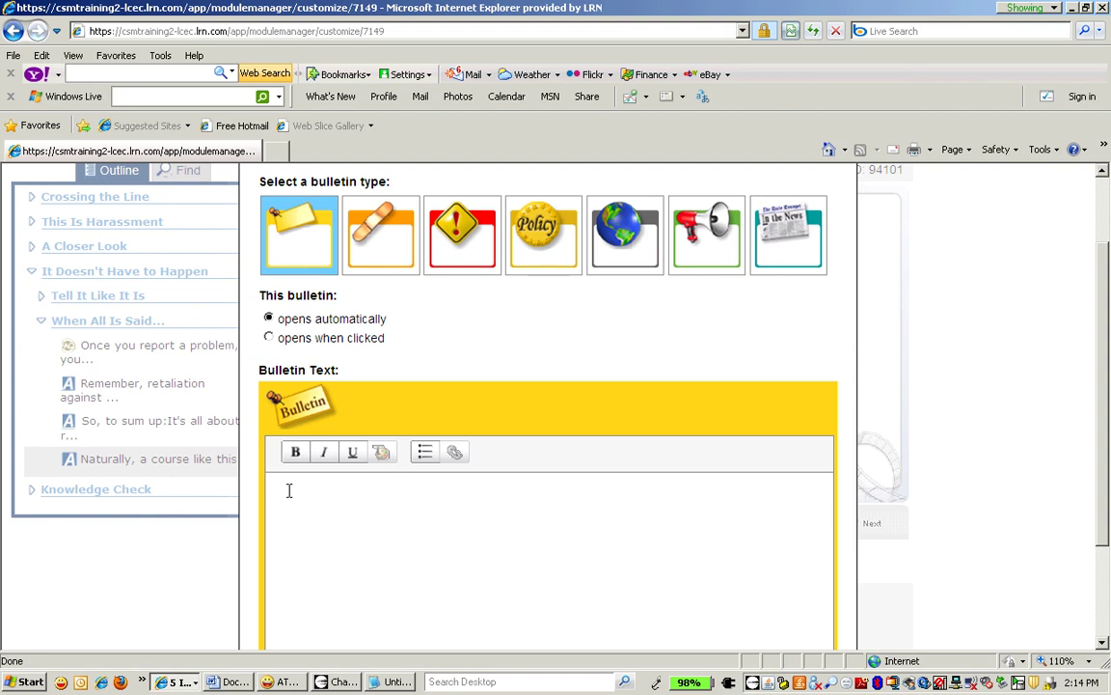
pyautogui.write('You will need to score 100% on ')
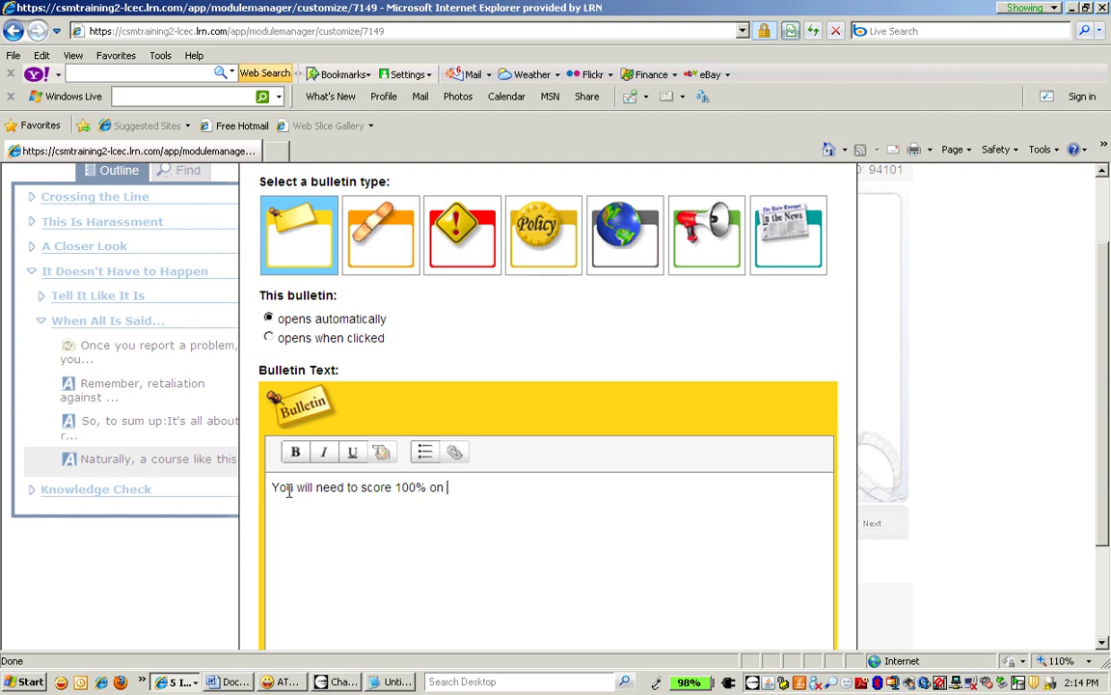
pyautogui.write('the upcoming Kn')
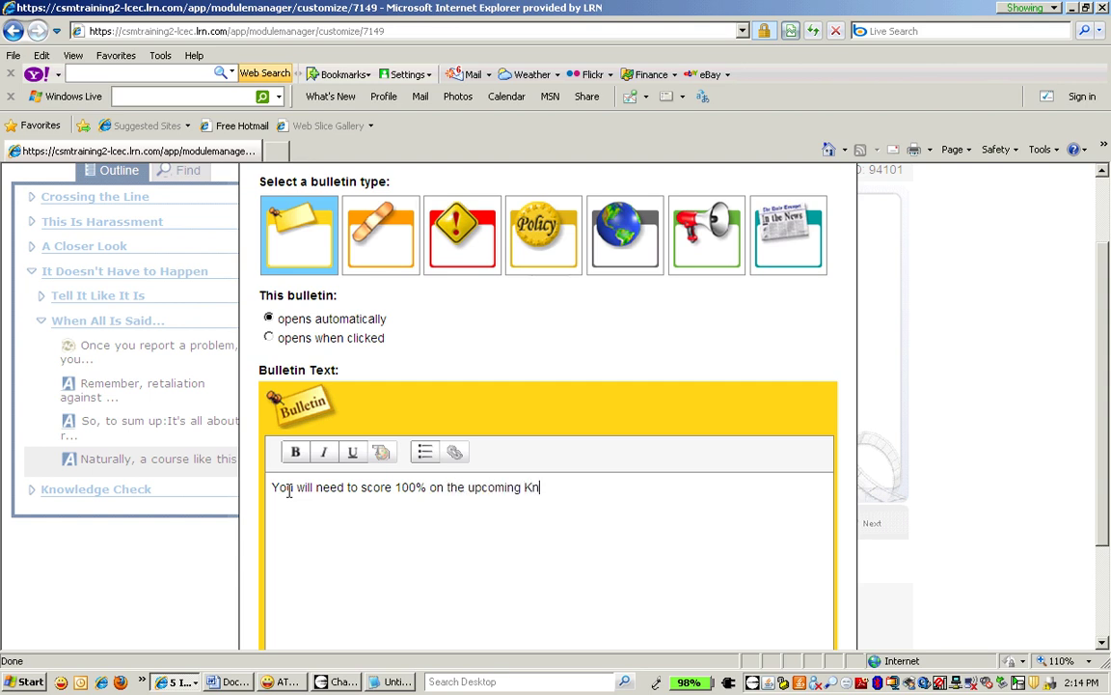
pyautogui.write('owledge Check.')
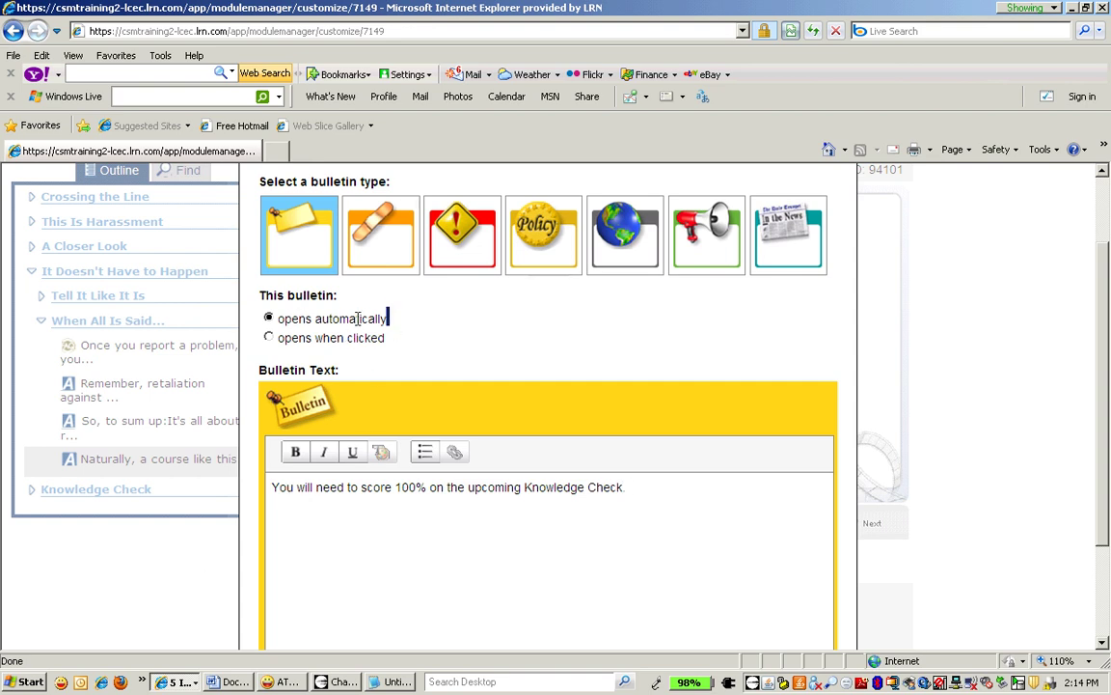
pyautogui.moveTo(358, 319); pyautogui.dragTo(276, 319)
pyautogui.click(211, 579)
pyautogui.scroll(-3, 210, 578)
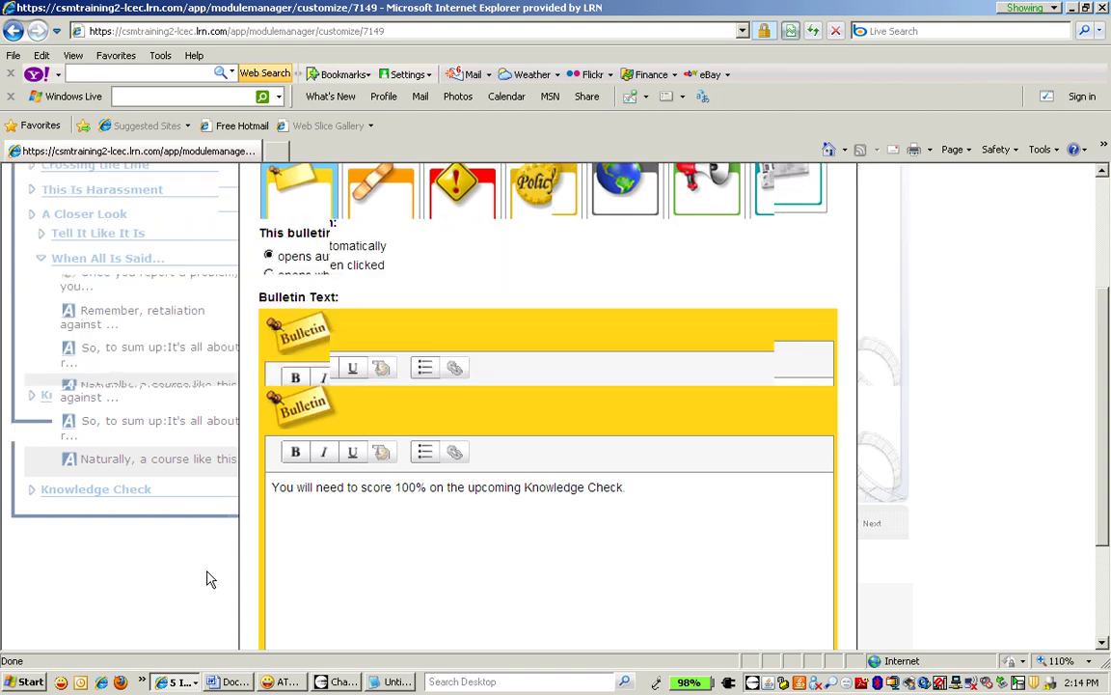
pyautogui.click(284, 617)
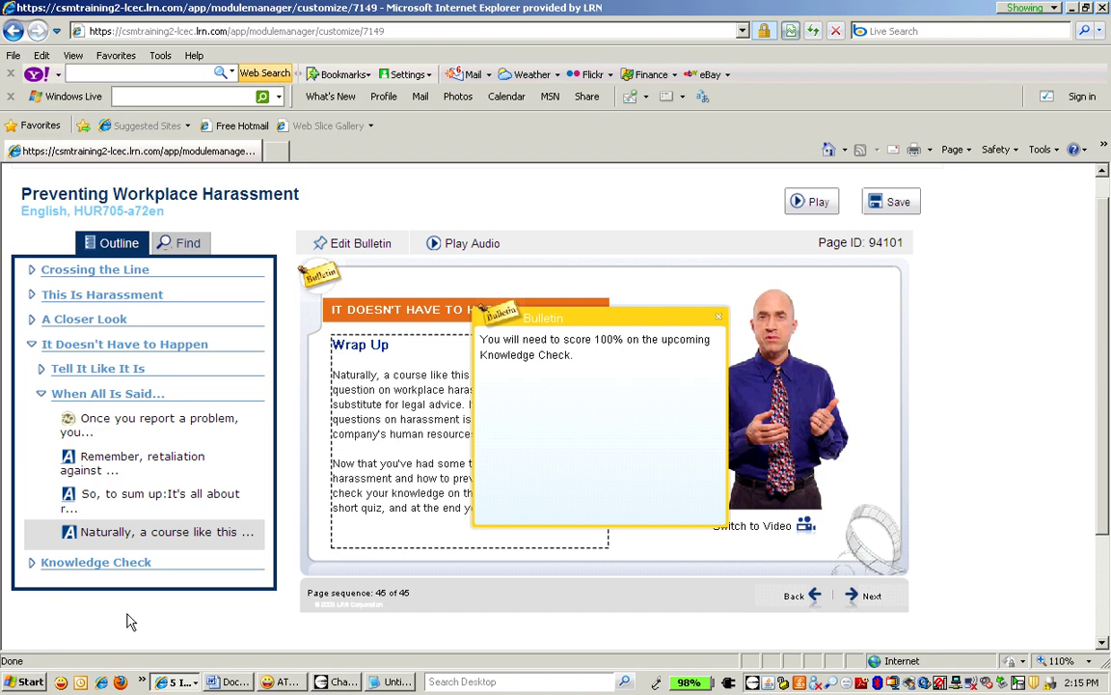
# Save the customized Preventing Workplace Harassment course and close the course editor.
pyautogui.click(892, 208)
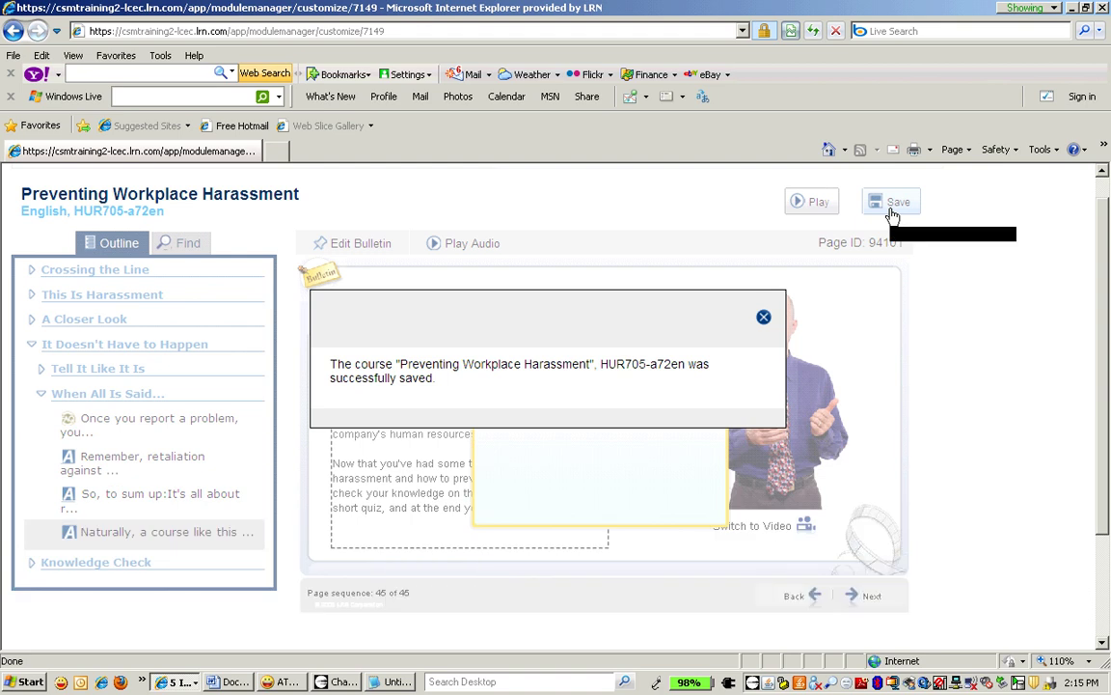
pyautogui.click(763, 318)
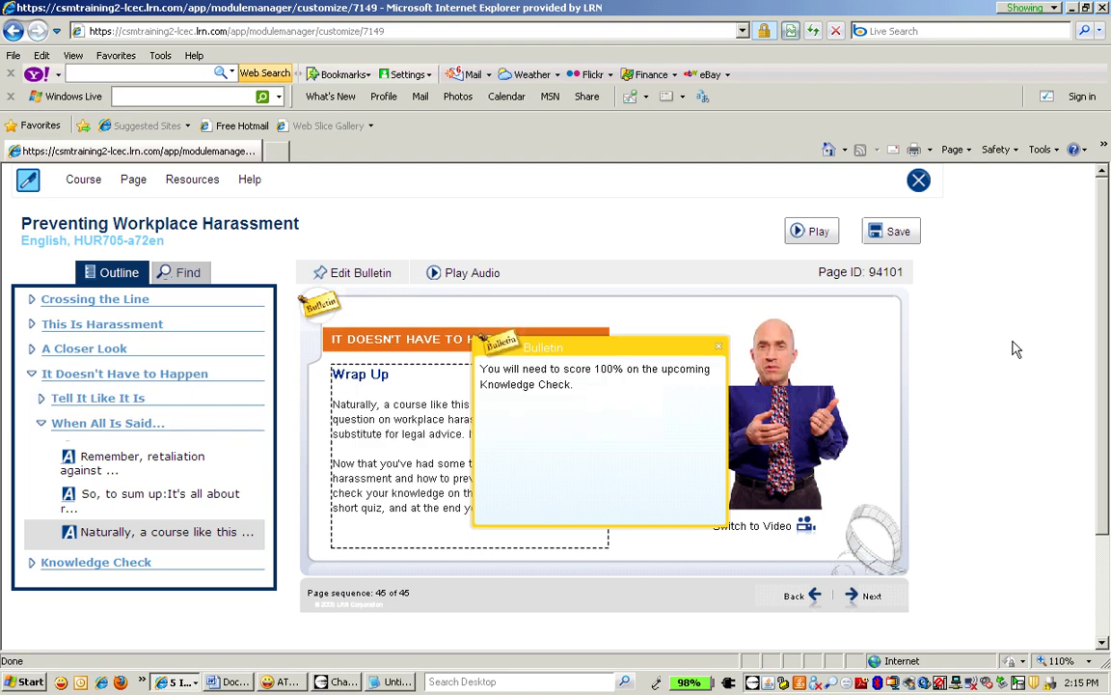
pyautogui.click(918, 186)
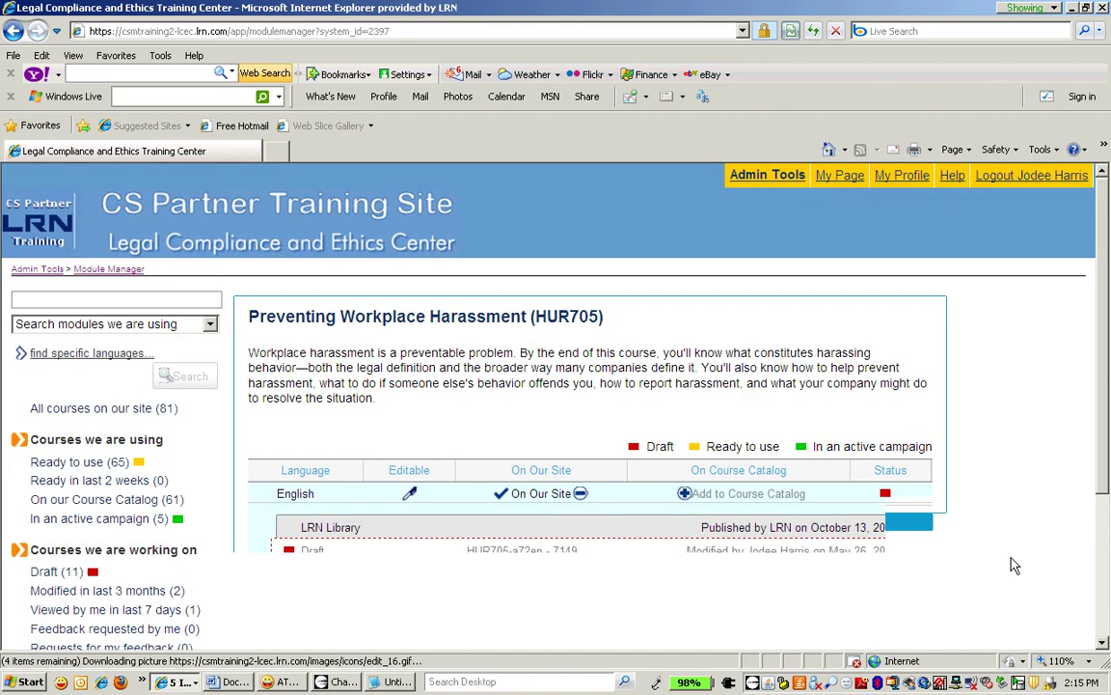
# Review the publish dialog for the English HUR705 draft without publishing, and view the actions for the LRN Library and Draft versions.
pyautogui.scroll(-1, 807, 494)
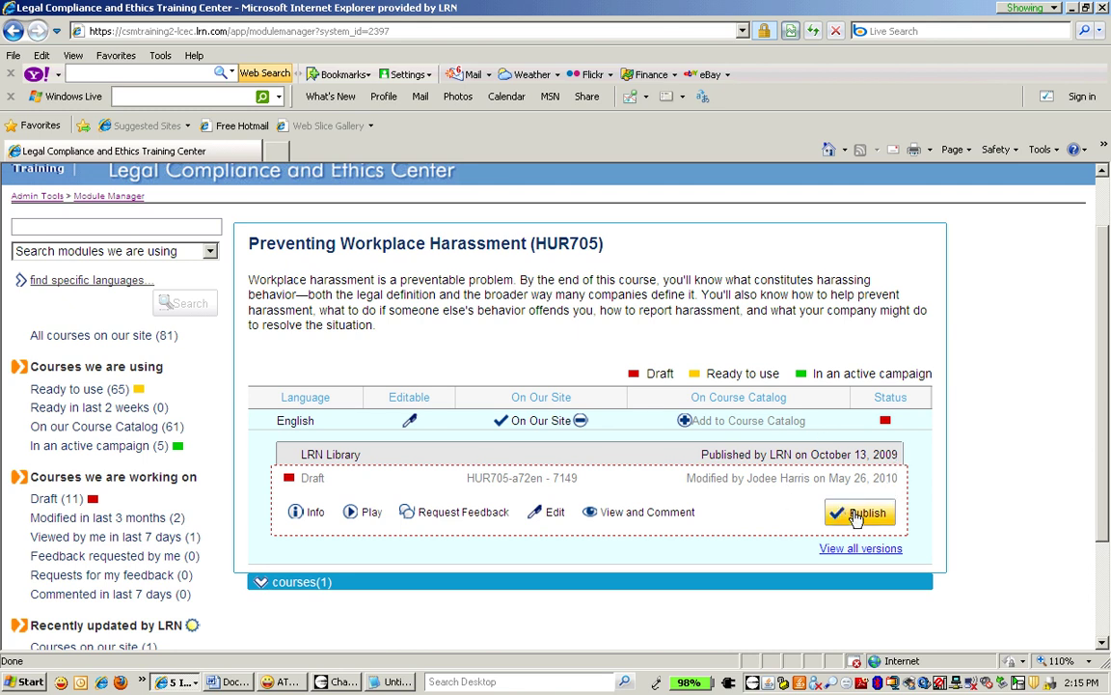
pyautogui.click(855, 518)
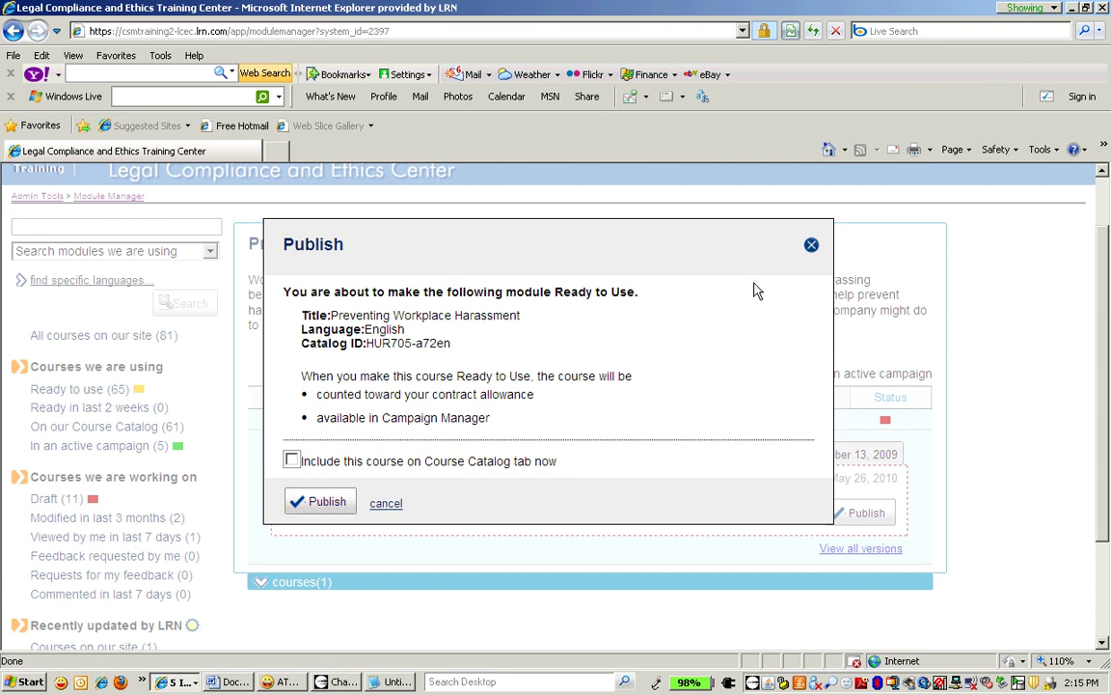
pyautogui.click(812, 247)
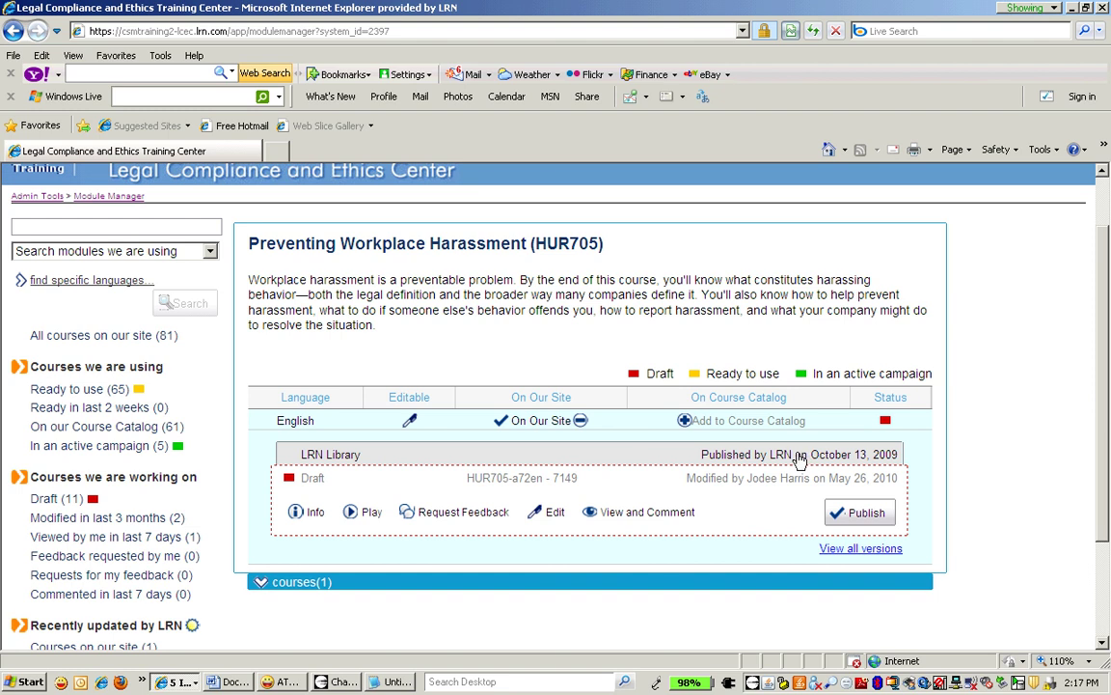
pyautogui.click(713, 457)
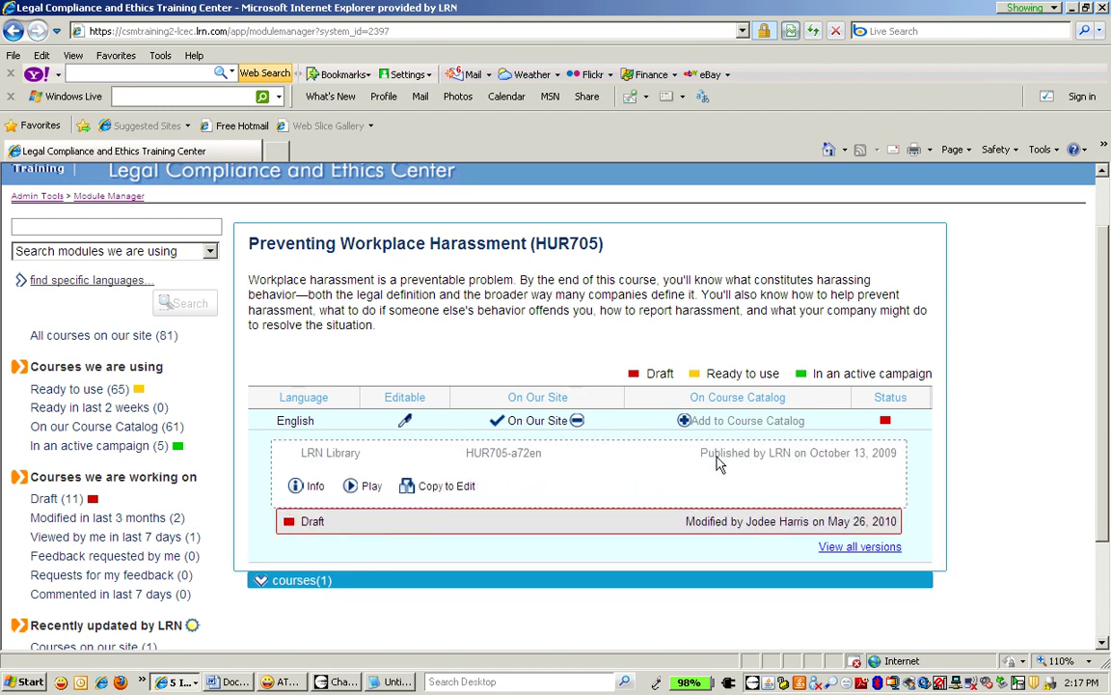
pyautogui.click(712, 526)
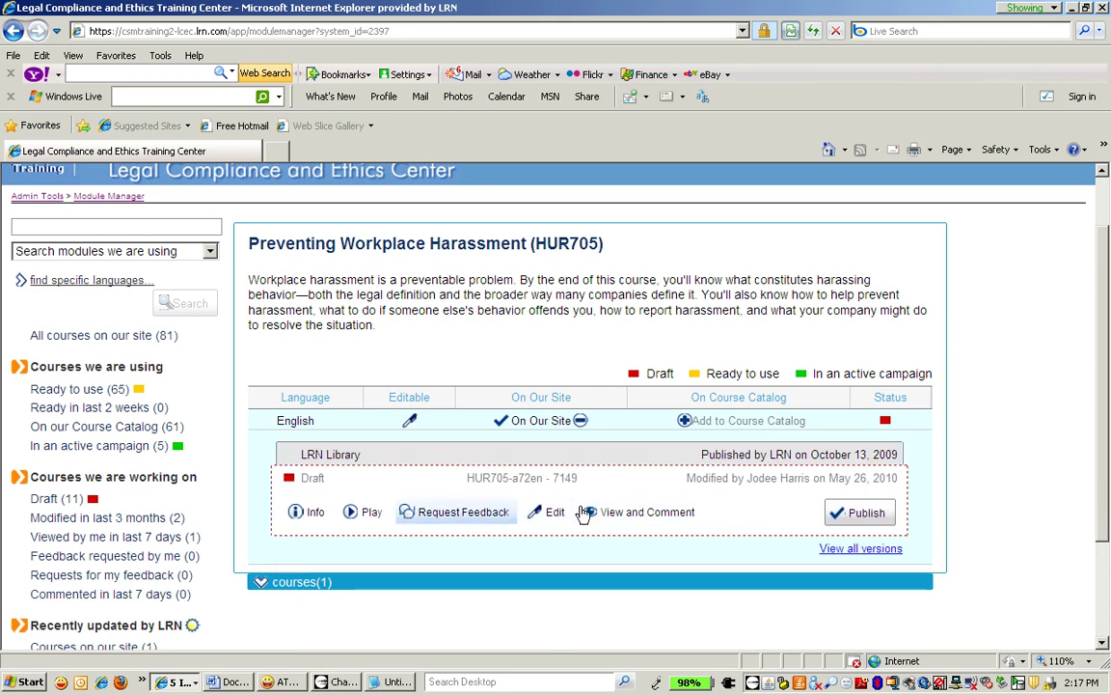